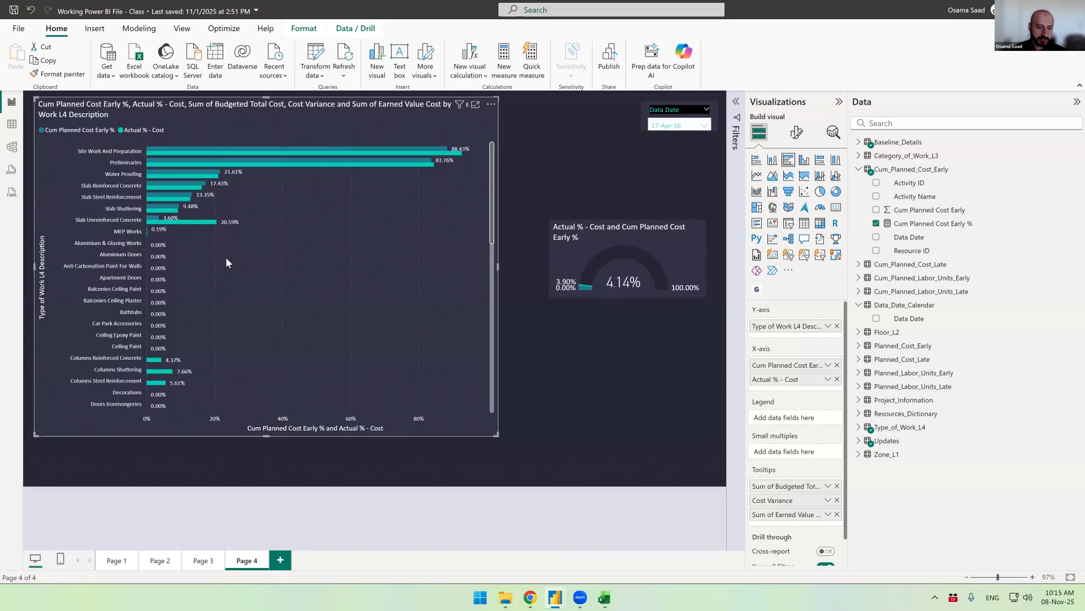
- Widen and shorten the Page 4 bar chart, and place a small blank slicer in the freed space beneath it
drag(495, 435, 531, 297)
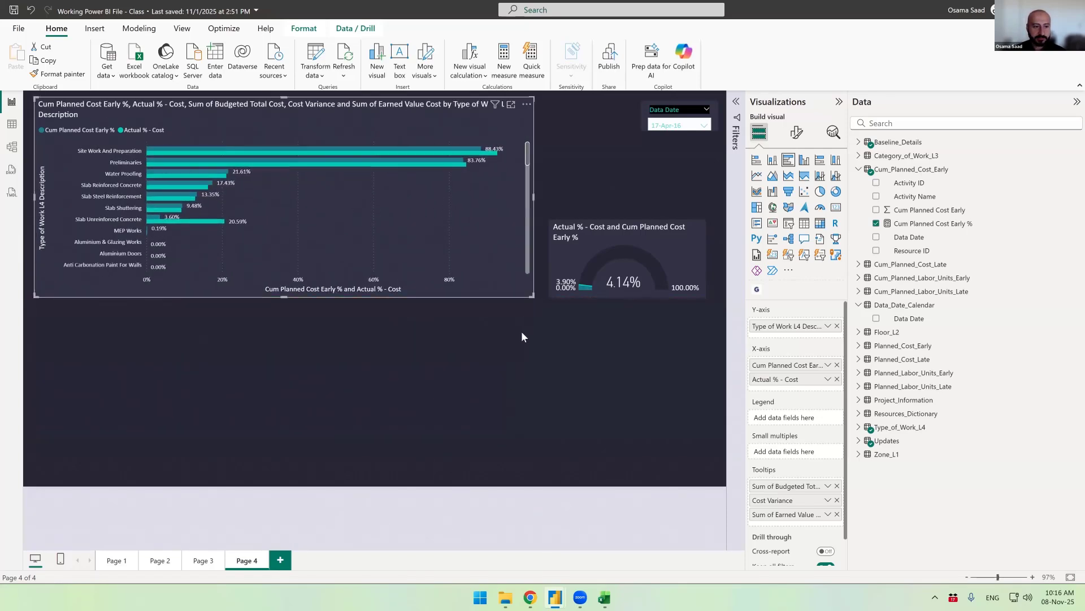
click(439, 381)
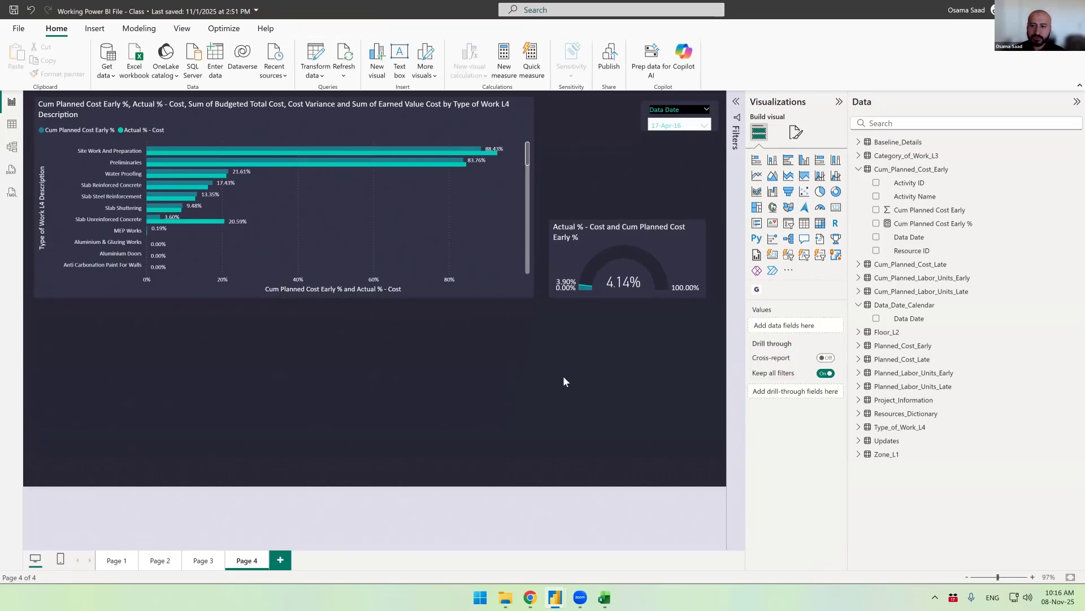
click(787, 223)
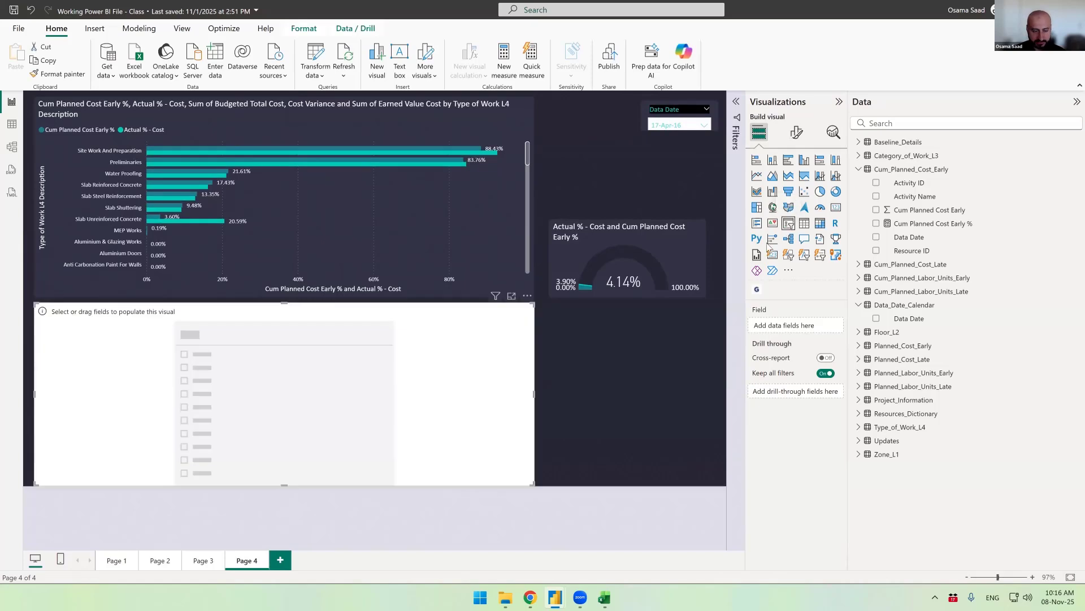
drag(536, 305, 299, 405)
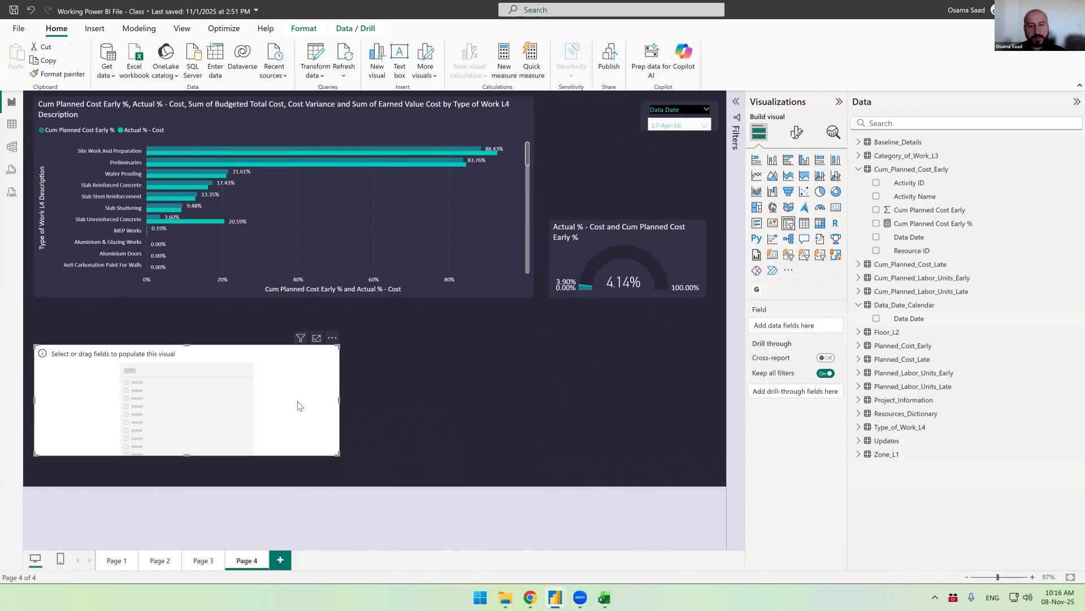
- Assign the Data Date field from Data_Date_Calendar to the blank slicer and try out its end-date slider, returning it to 11/9/2017
click(275, 106)
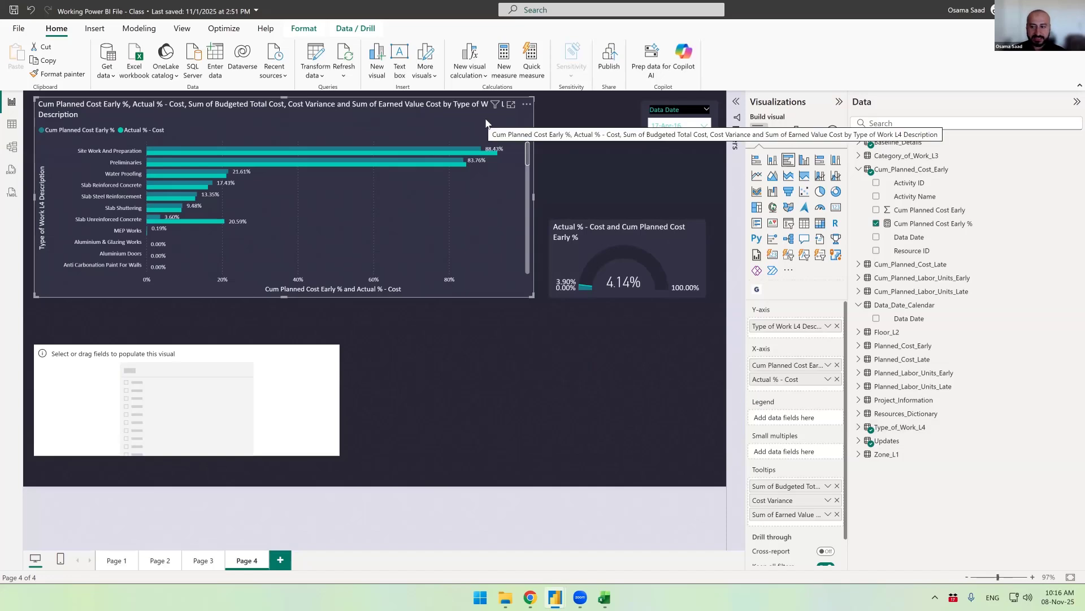
click(267, 413)
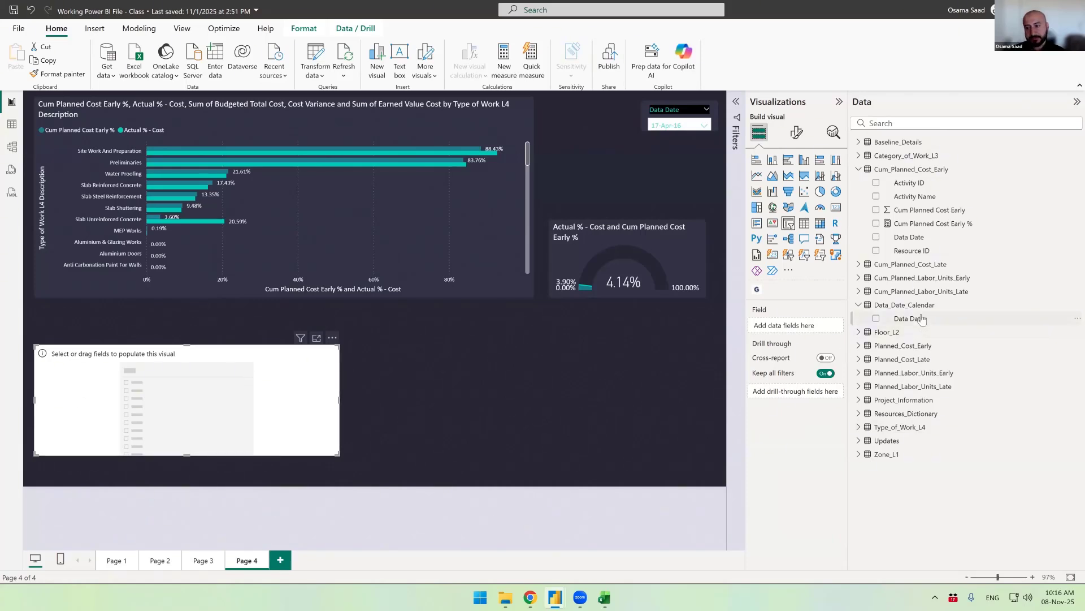
drag(915, 317, 176, 400)
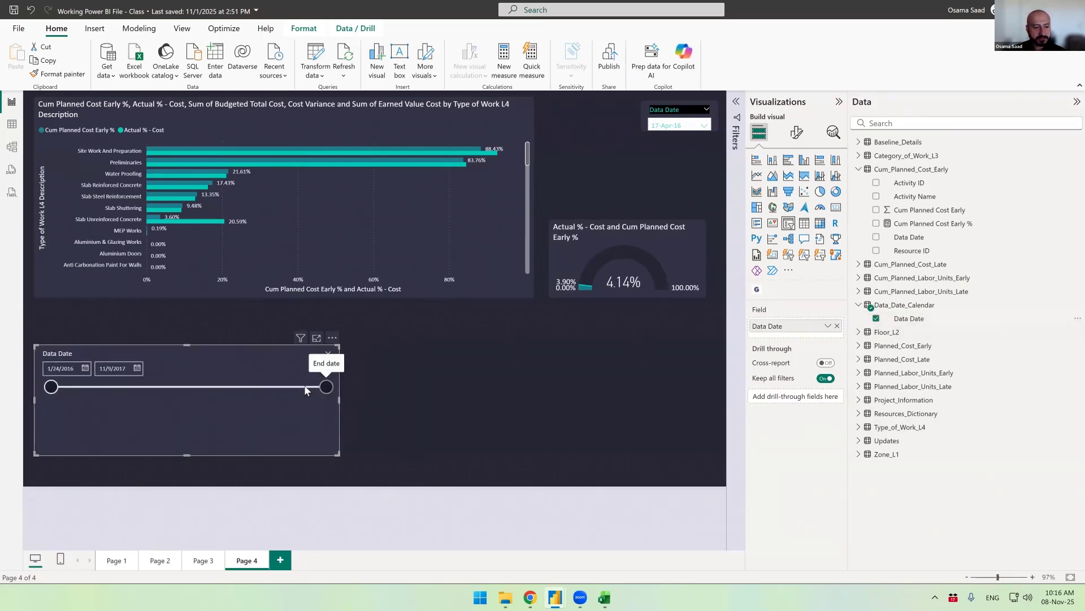
drag(326, 387, 233, 387)
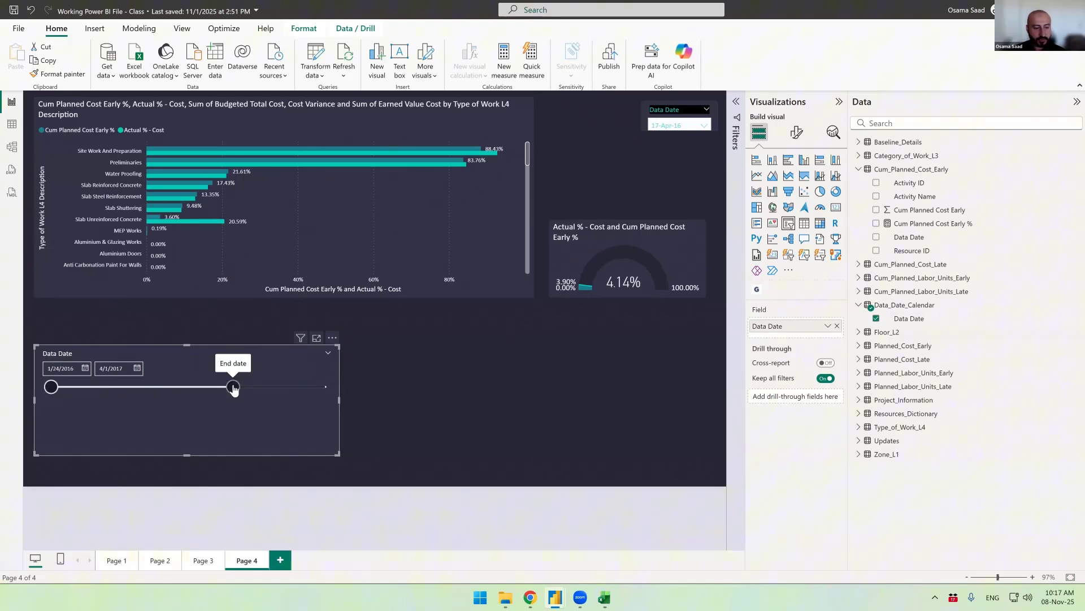
drag(248, 387, 328, 391)
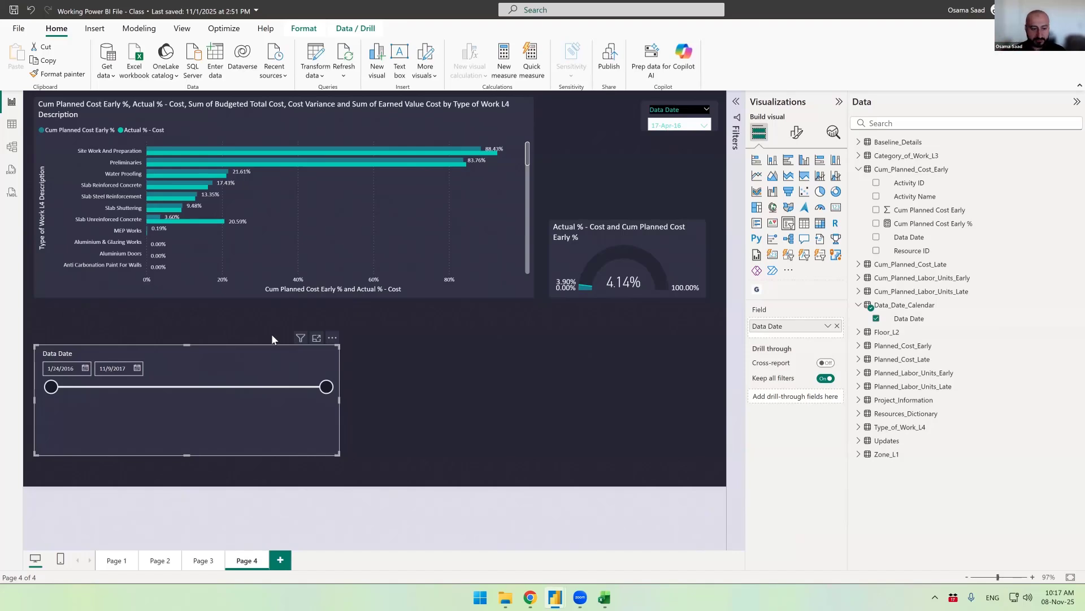
- Move the Data Date slicer from Page 4 to Page 2, shortening the planned-versus-actual cost chart there to make room
key(Delete)
click(200, 562)
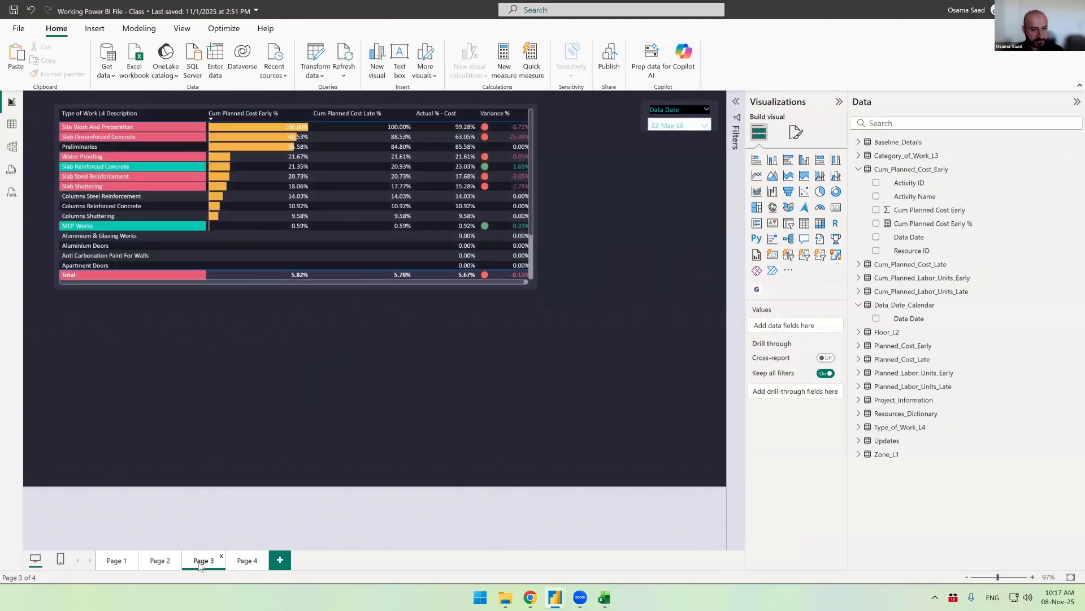
click(152, 561)
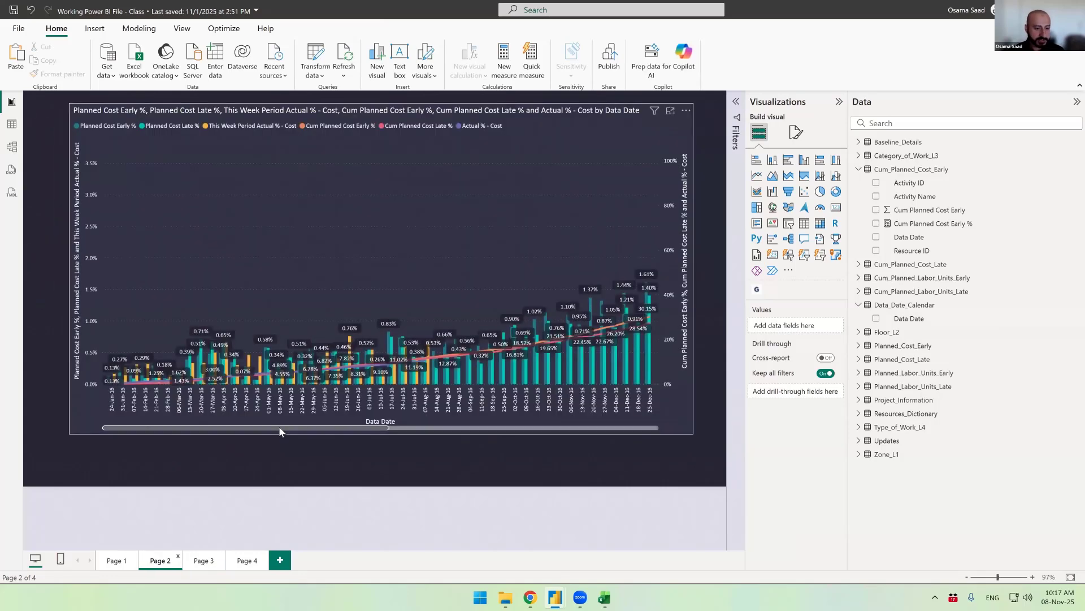
click(345, 433)
drag(381, 434, 397, 384)
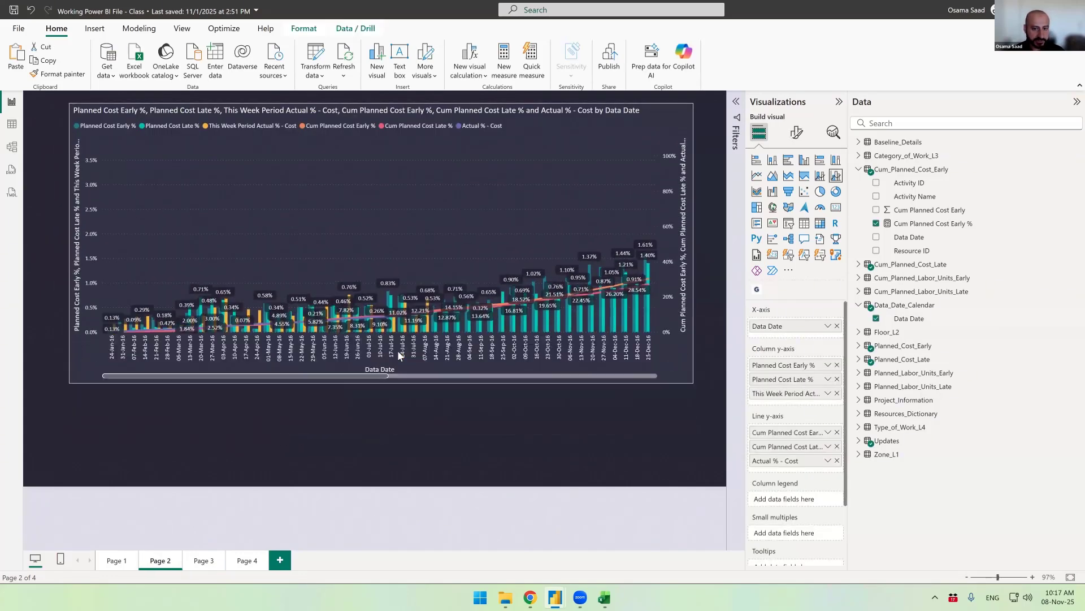
key(ctrl+v)
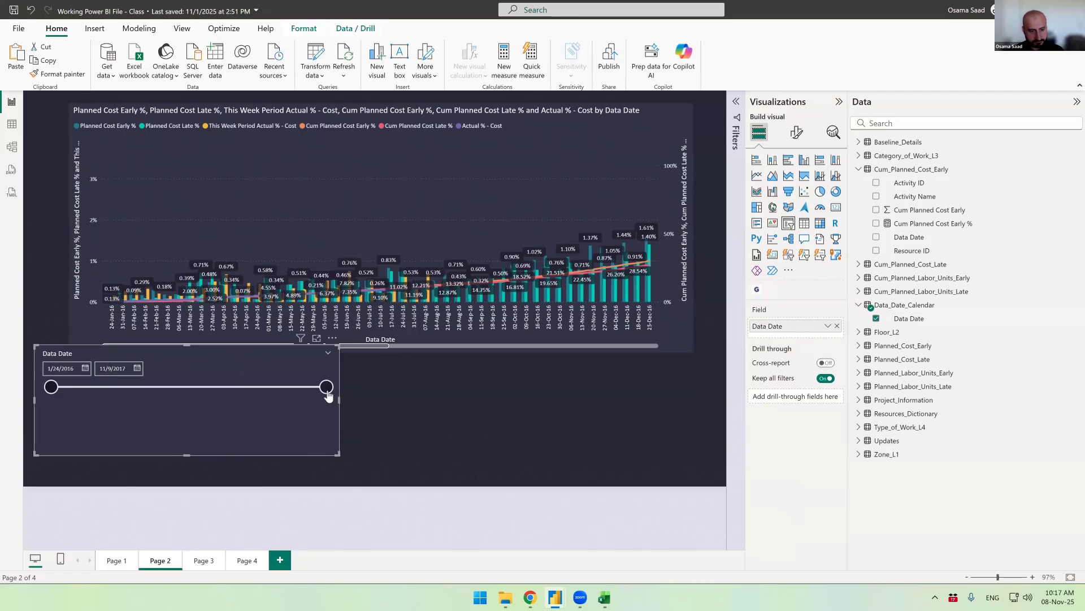
- Limit the slicer's date range to 5/24/2016 through 1/6/2017, and reposition and narrow the slicer beneath the chart
drag(326, 391, 198, 395)
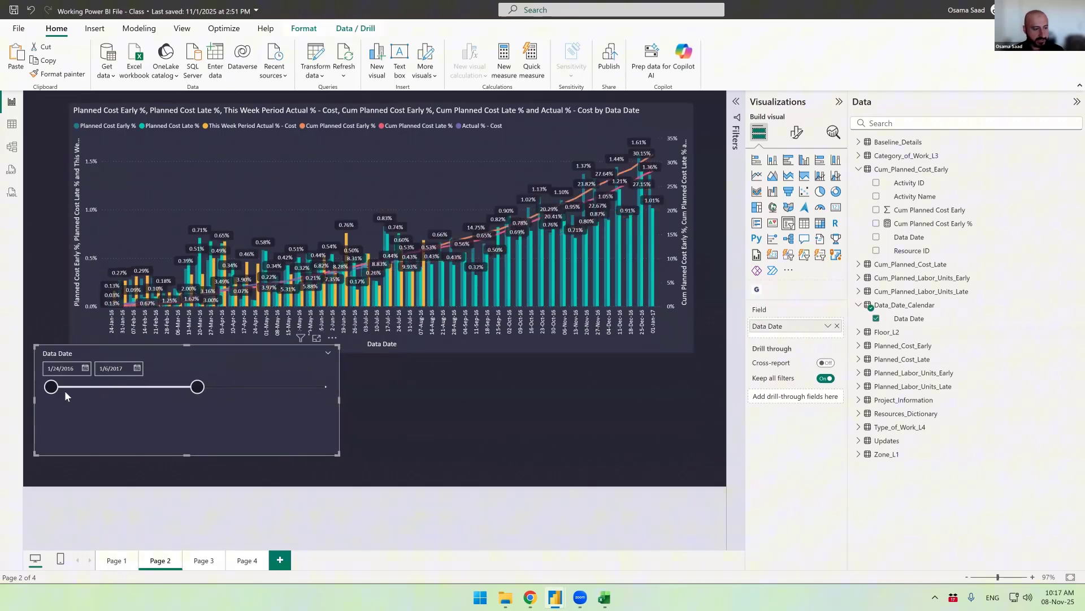
drag(51, 387, 102, 387)
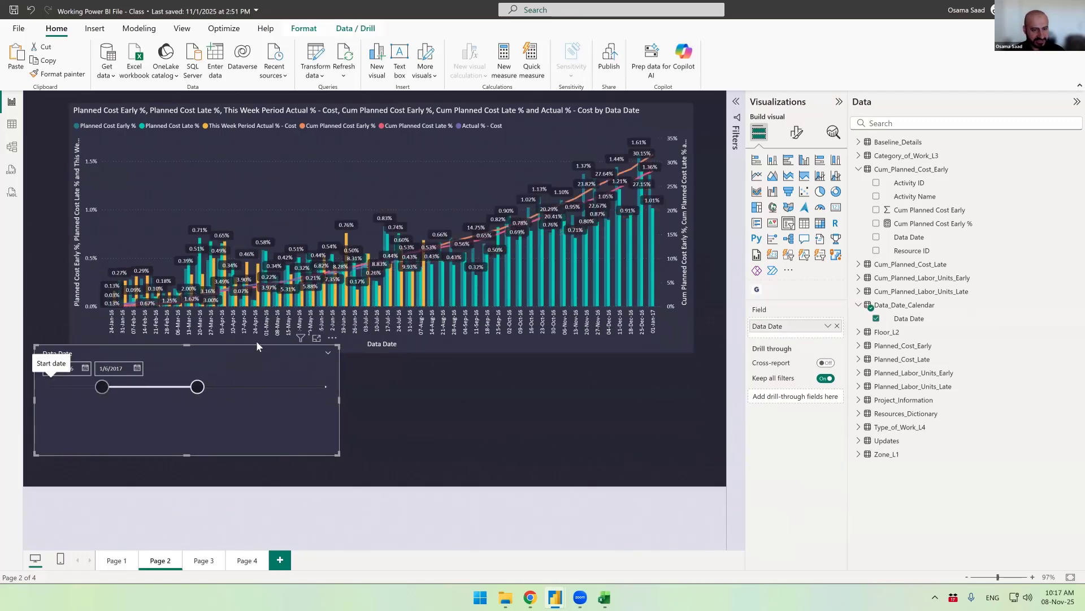
drag(300, 362, 296, 388)
drag(351, 421, 274, 421)
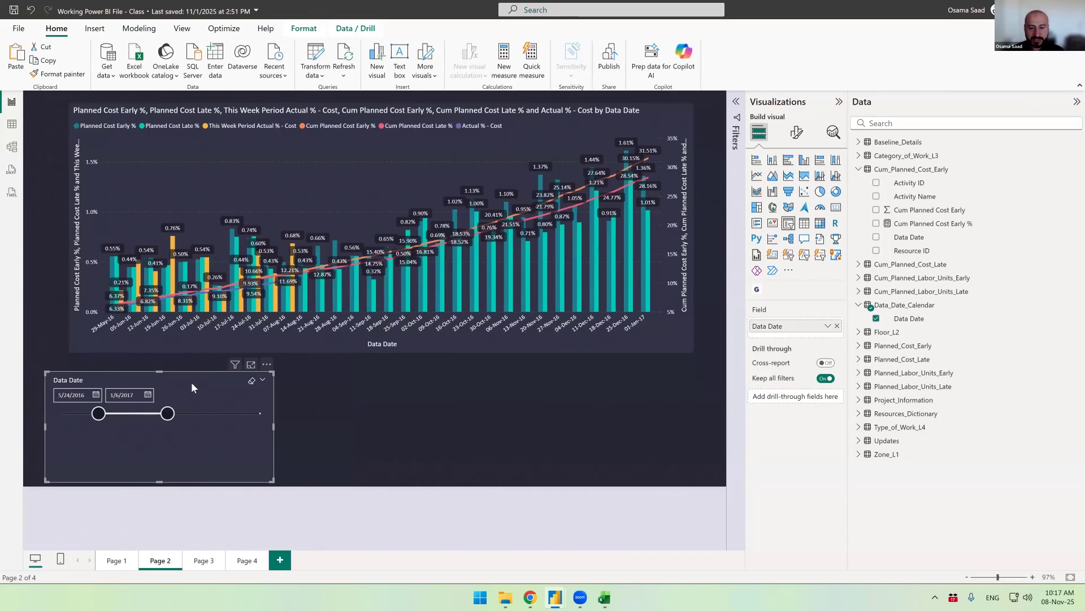
- Change the Data Date slicer's style from a date range to Dropdown and check its list of dates
click(797, 132)
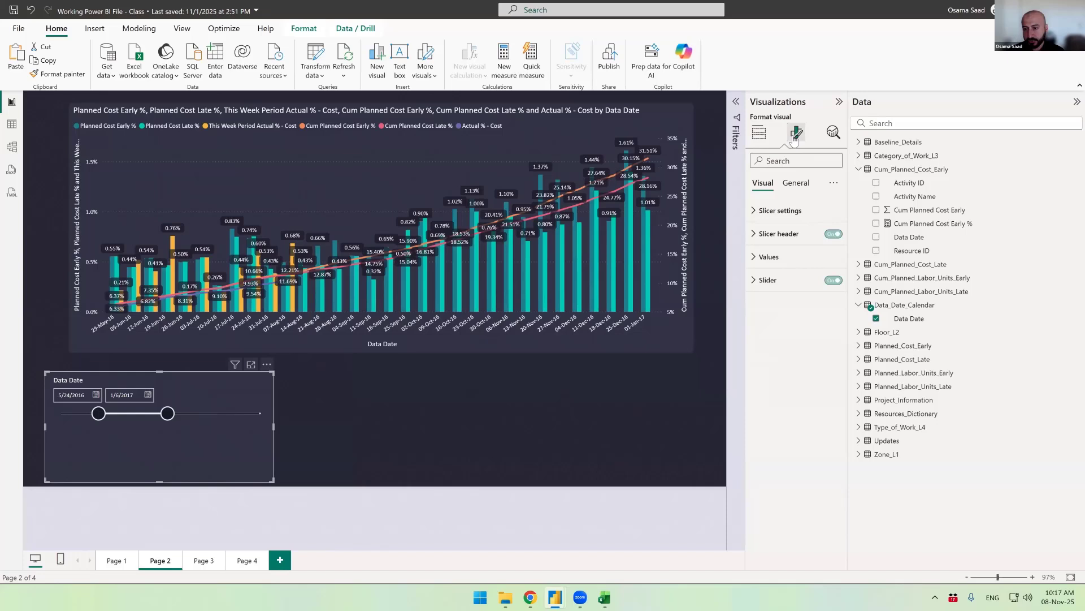
click(752, 212)
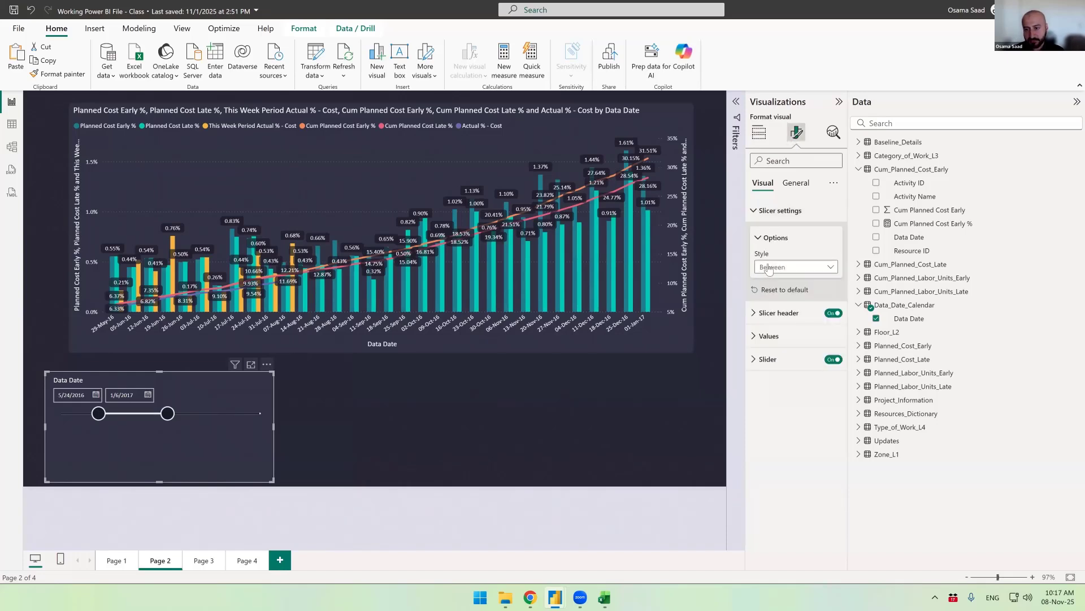
click(806, 269)
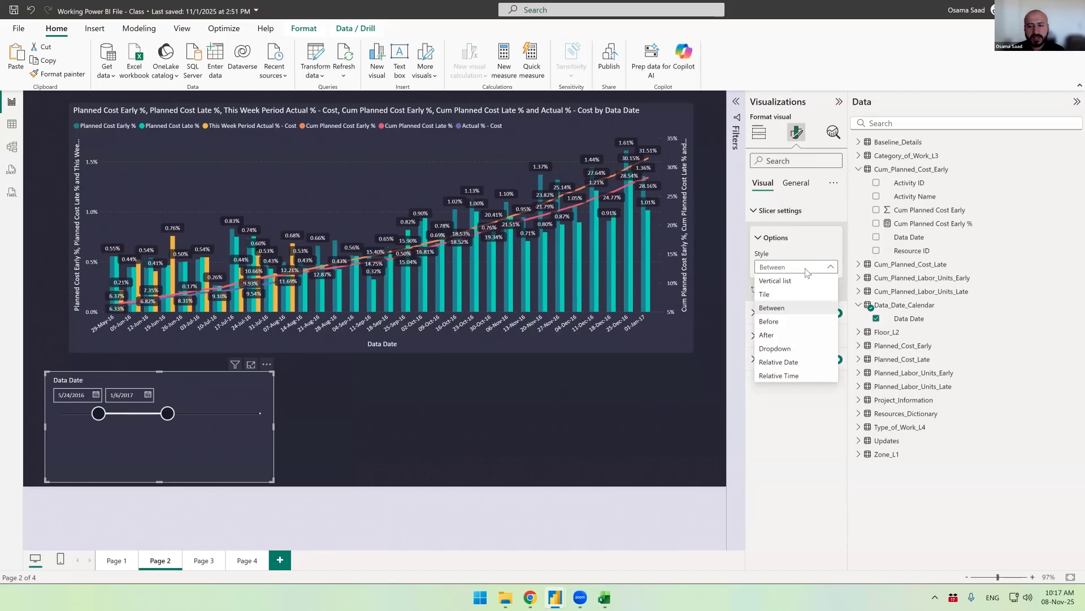
click(775, 348)
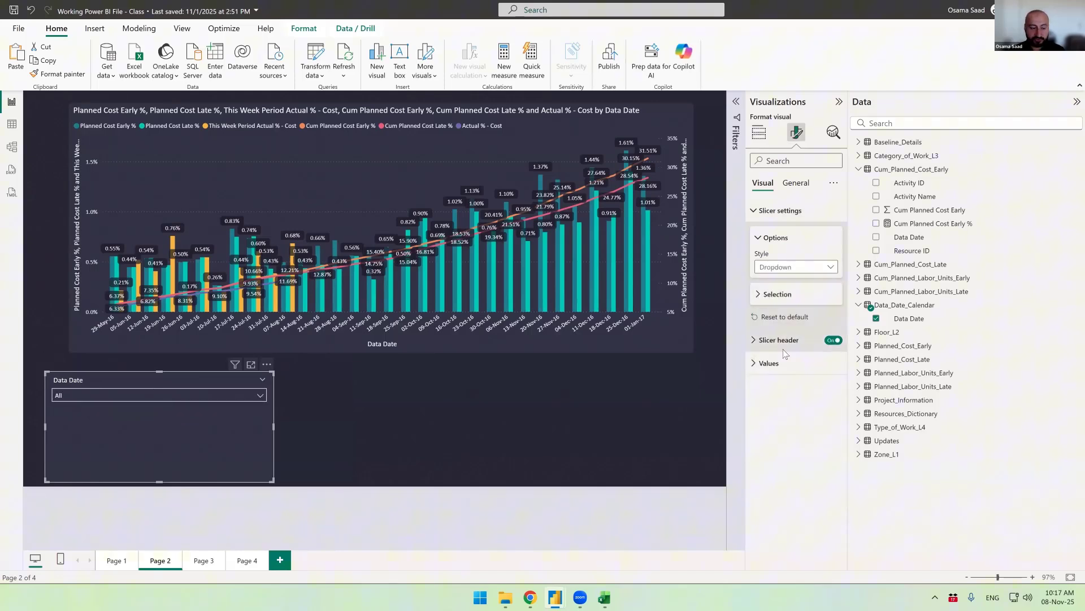
click(157, 393)
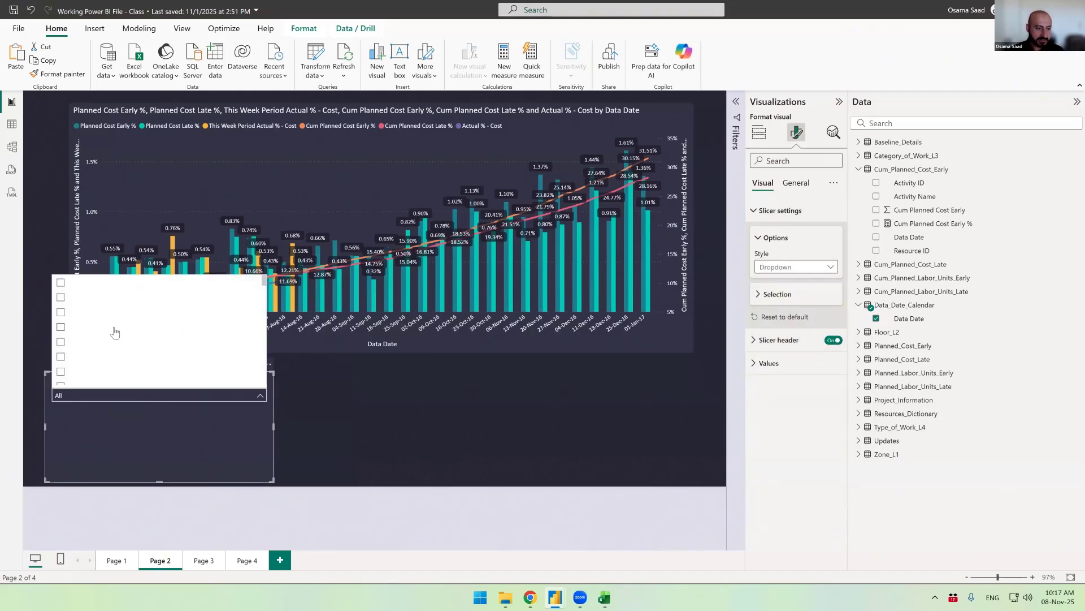
click(794, 269)
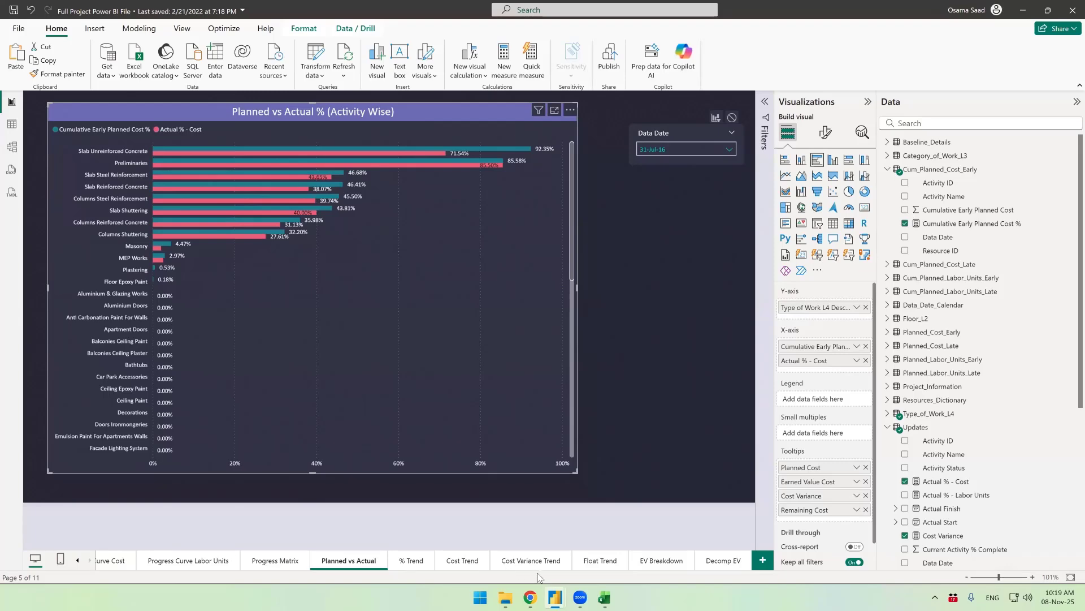
- Return to Page 2 of the Working Power BI File - Class report and align the Data Date slicer with the chart's left edge
mouse_move(554, 597)
click(512, 561)
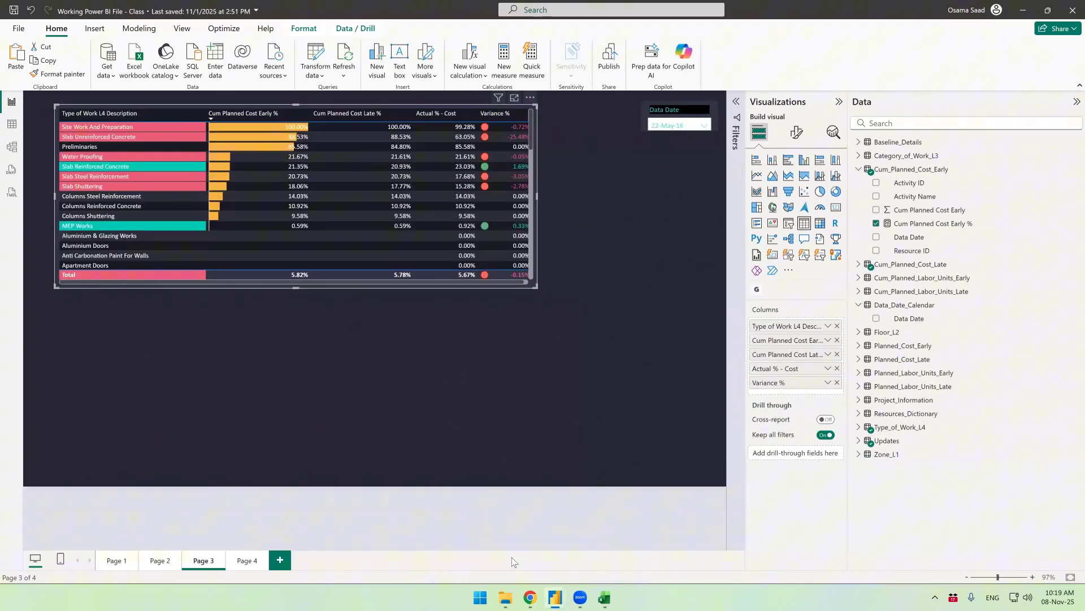
click(113, 560)
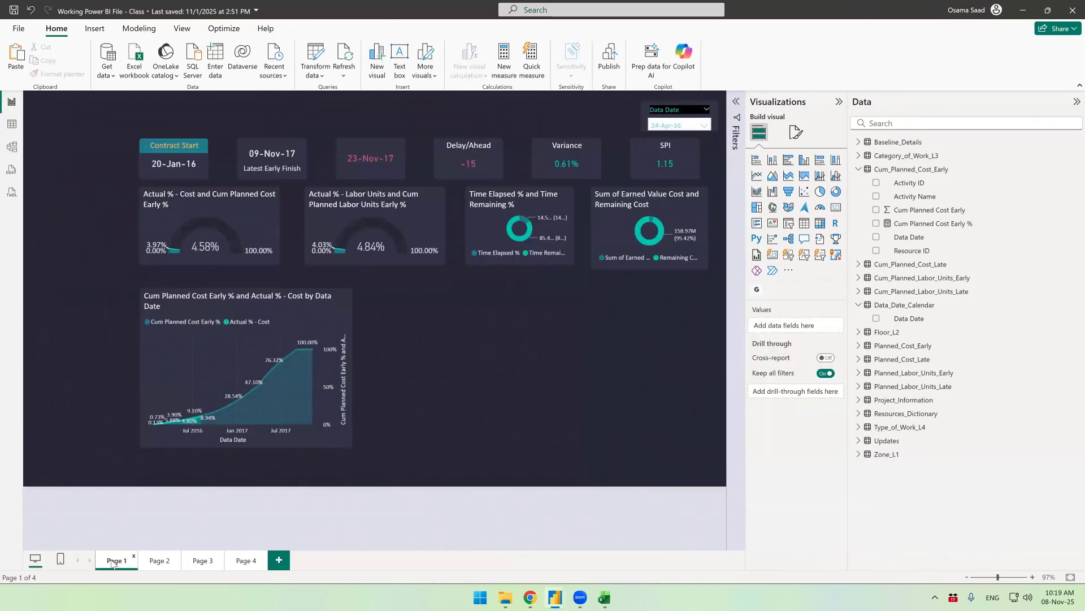
click(160, 560)
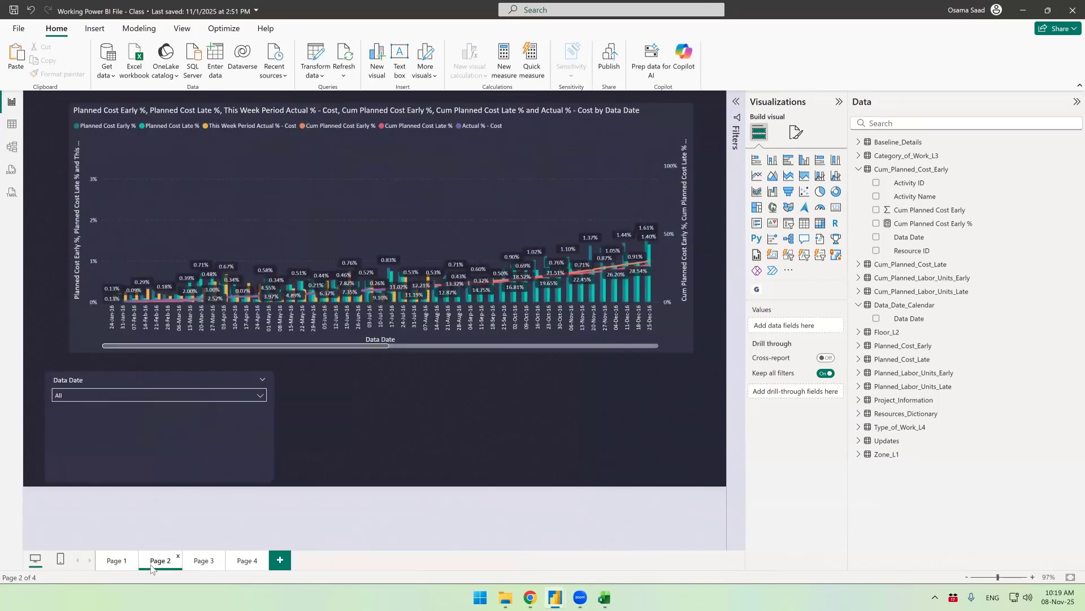
click(96, 397)
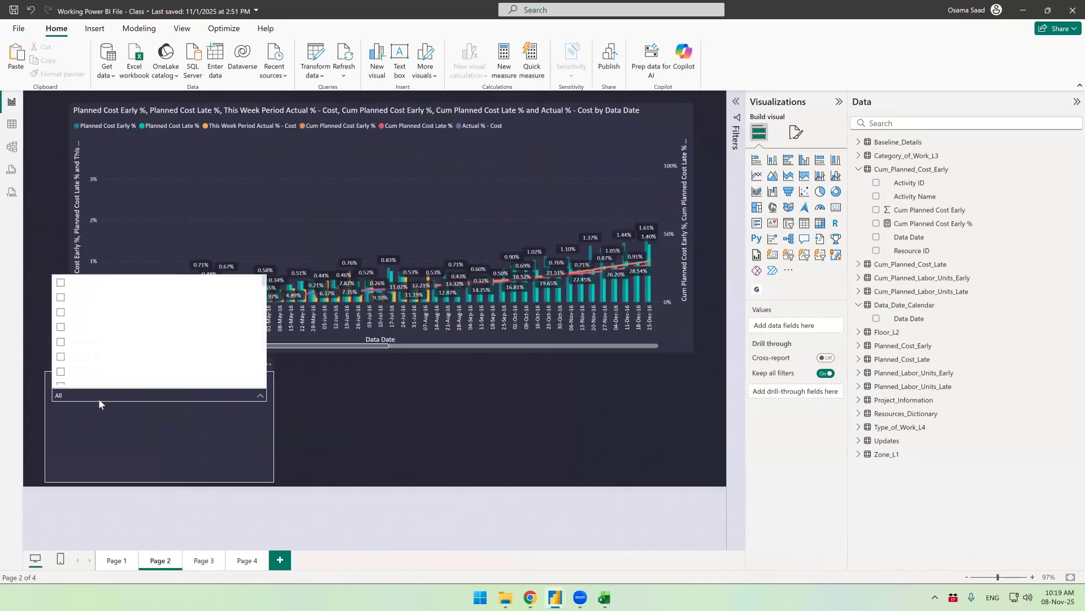
click(239, 414)
drag(162, 385, 182, 381)
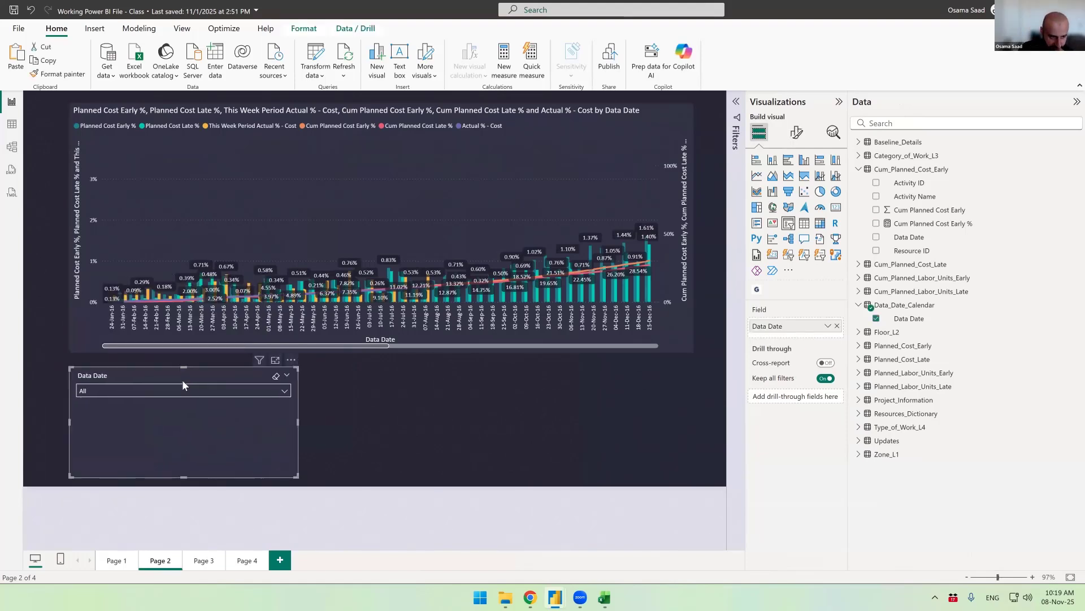
- On Page 1, filter the dashboard to 17-Apr-16 with the existing Data Date slicer
click(117, 560)
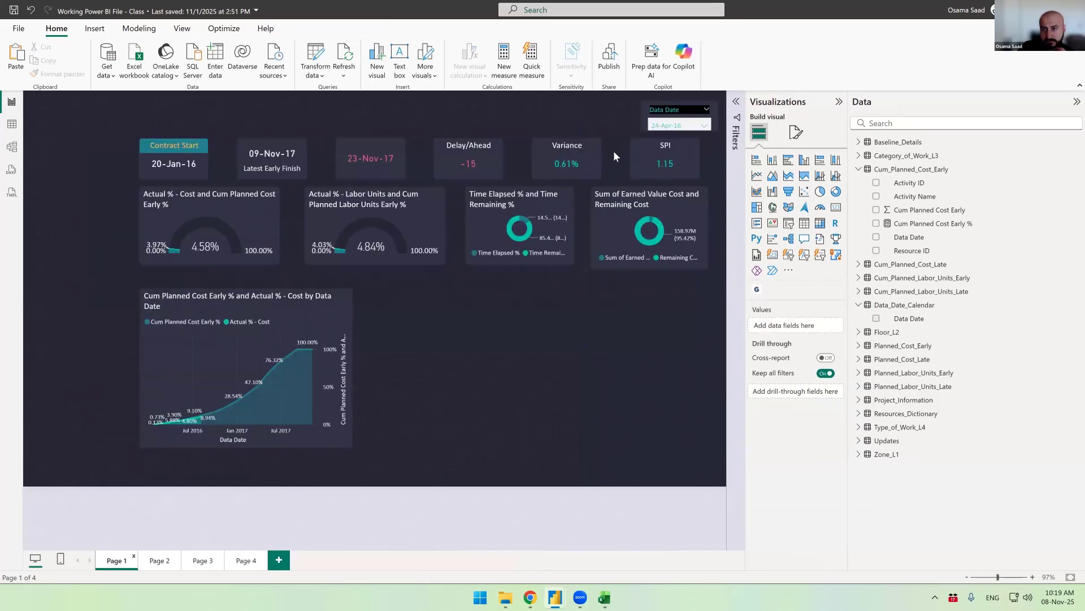
click(678, 126)
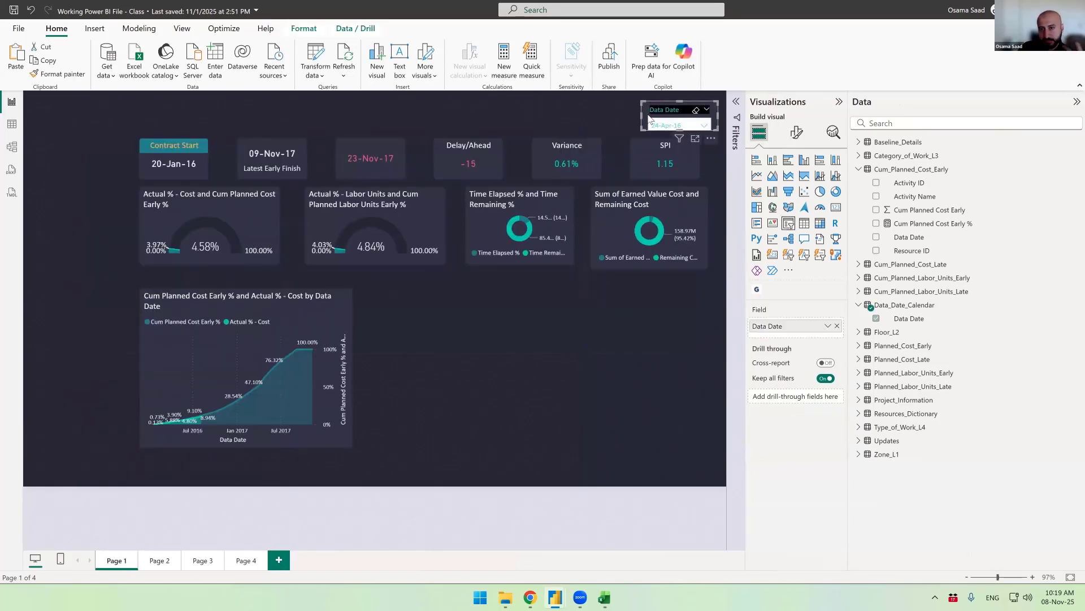
click(657, 126)
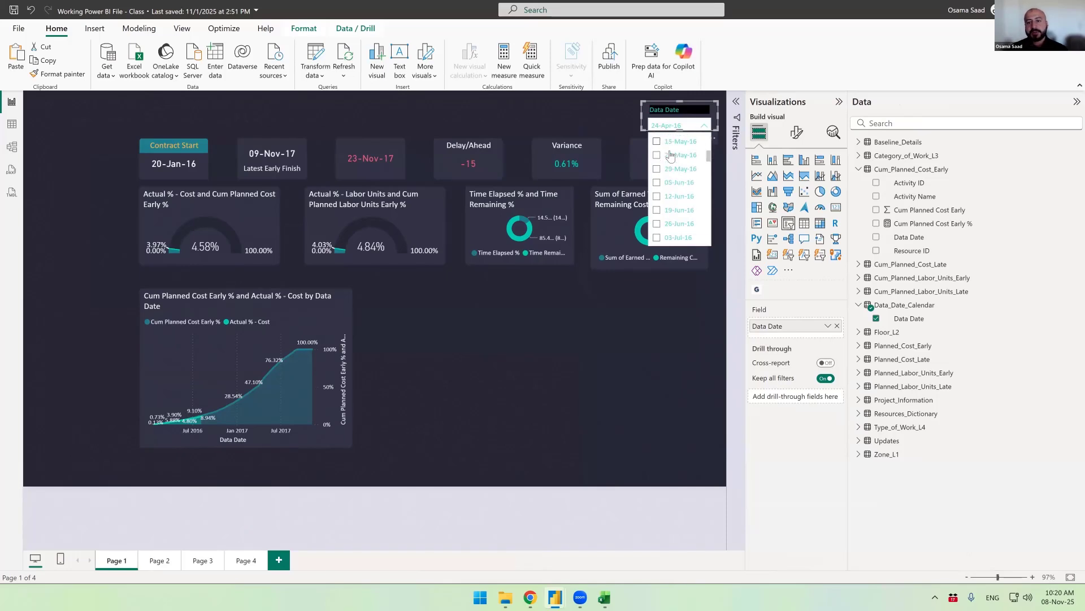
scroll(671, 156, up, 3)
click(676, 196)
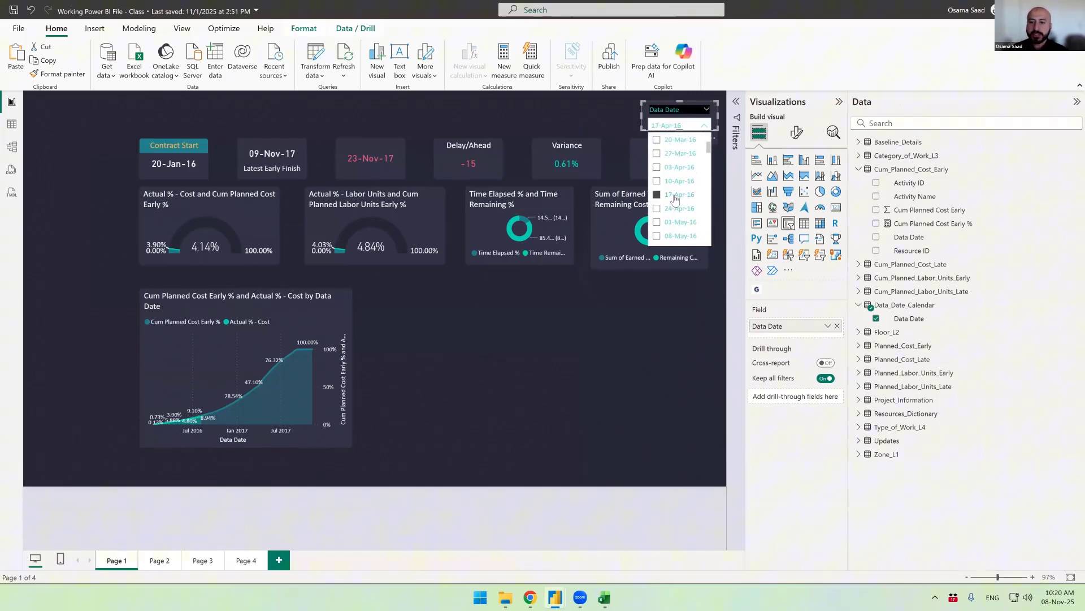
- Try selecting 03-Apr-16, 10-Apr-16 and 17-Apr-16 together in the Page 1 slicer, and clear the selection back to All
click(681, 169)
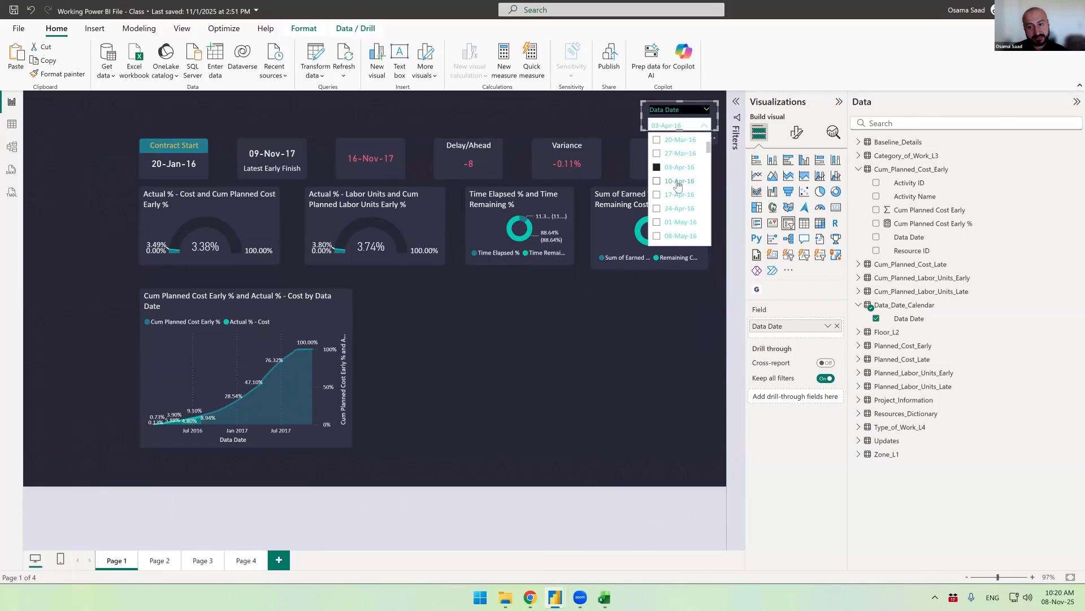
ctrl+click(678, 181)
ctrl+click(672, 196)
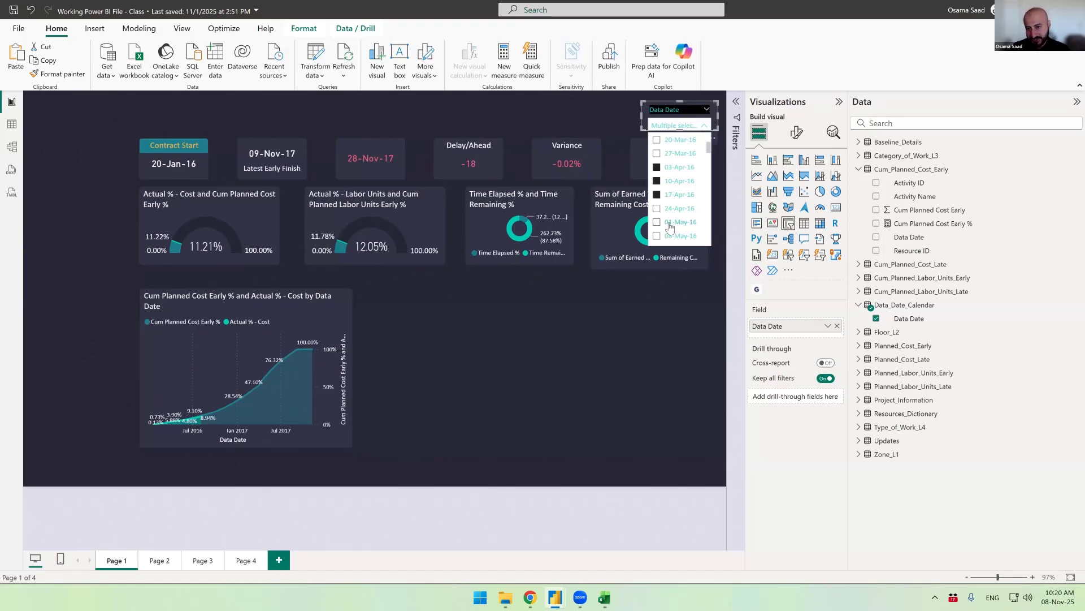
click(678, 197)
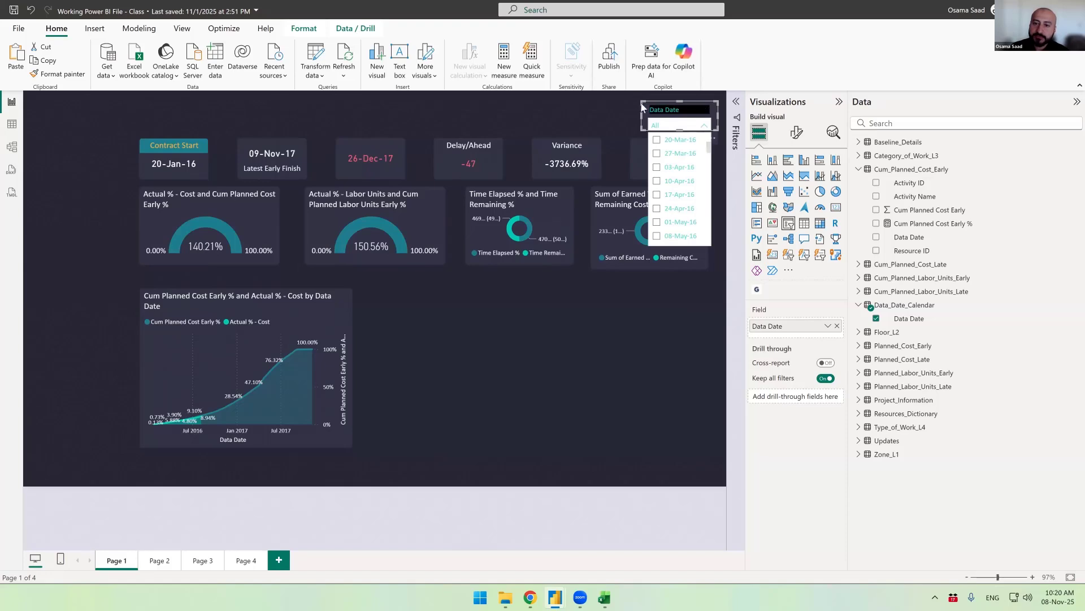
click(645, 111)
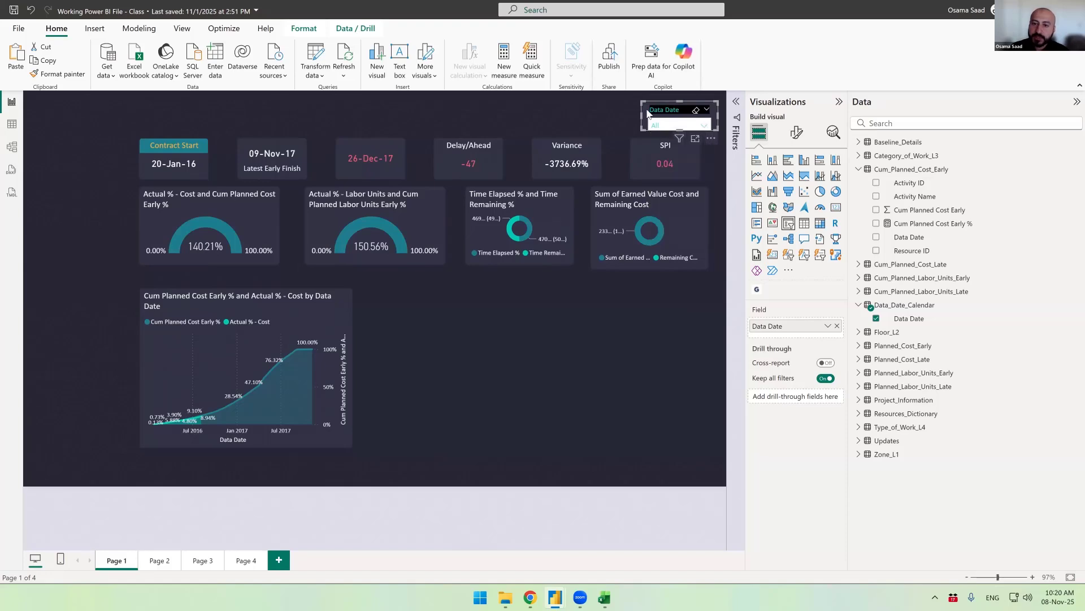
- Turn on single select in the selection settings of the Page 1 Data Date slicer
click(798, 132)
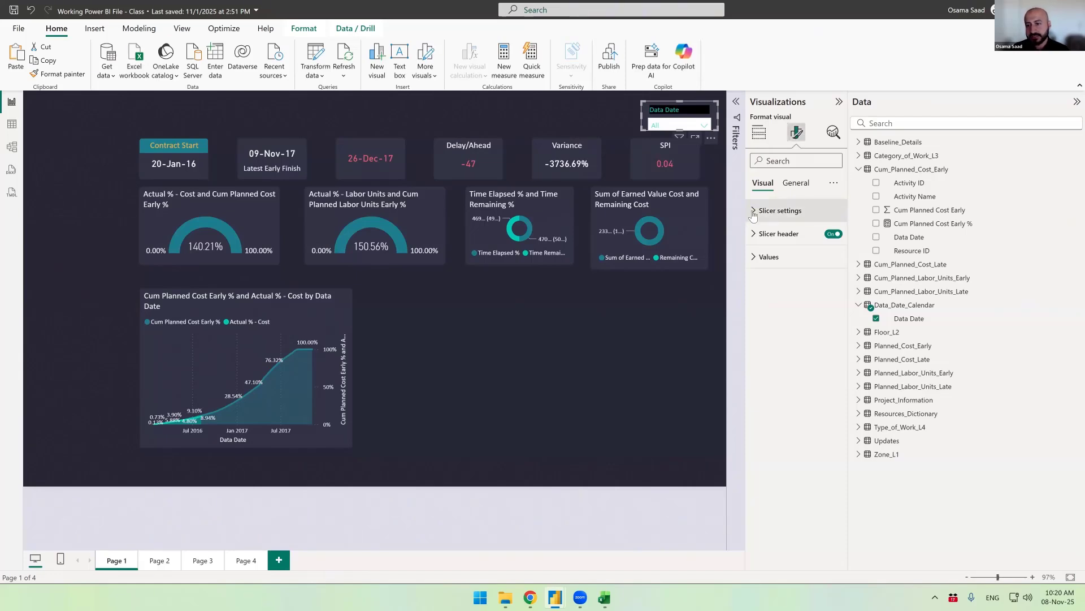
click(753, 214)
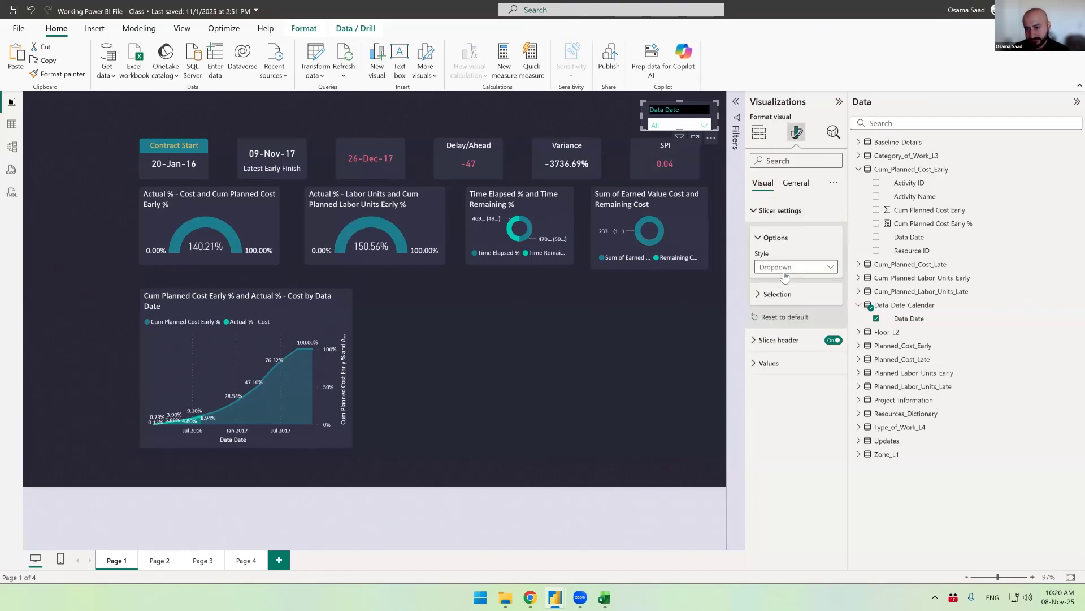
click(767, 291)
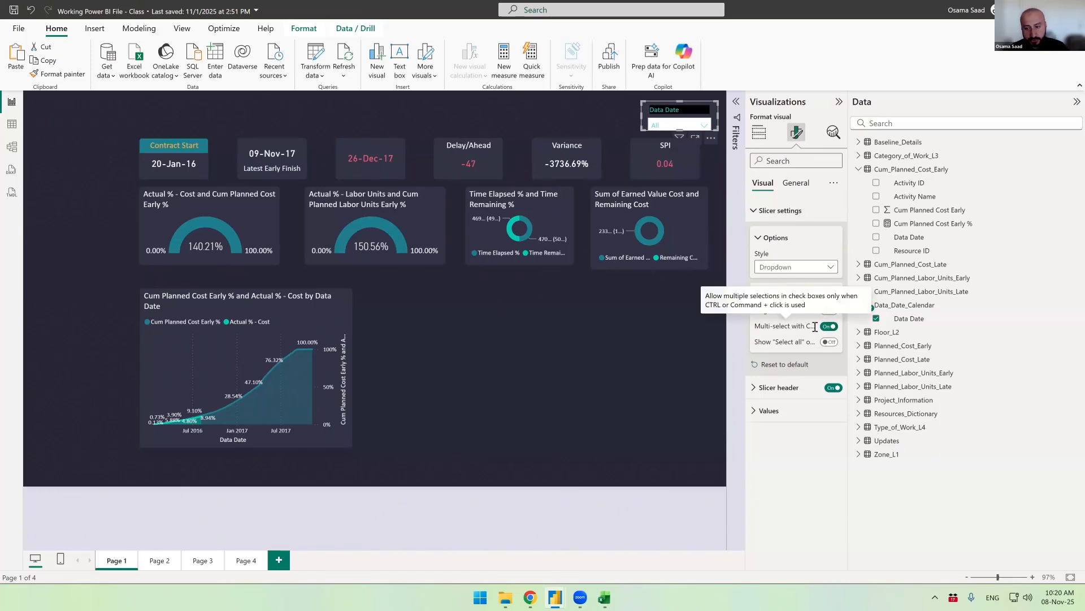
click(828, 310)
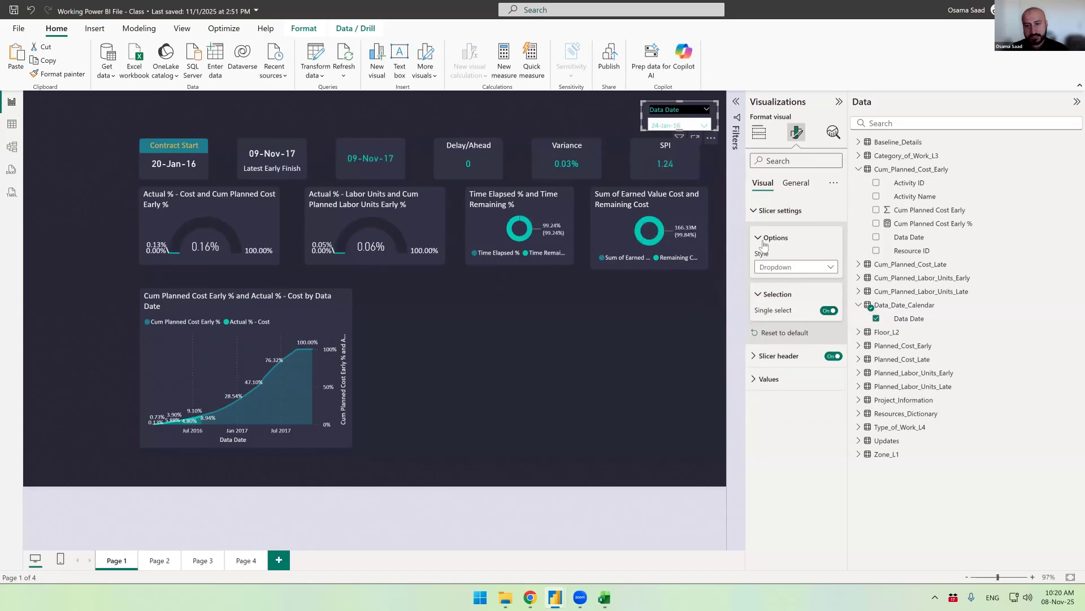
- Filter the Page 1 visuals one date at a time with the Data Date slicer, choosing 08-May-16, 29-May-16 and 12-Jun-16
click(676, 126)
scroll(687, 148, down, 1)
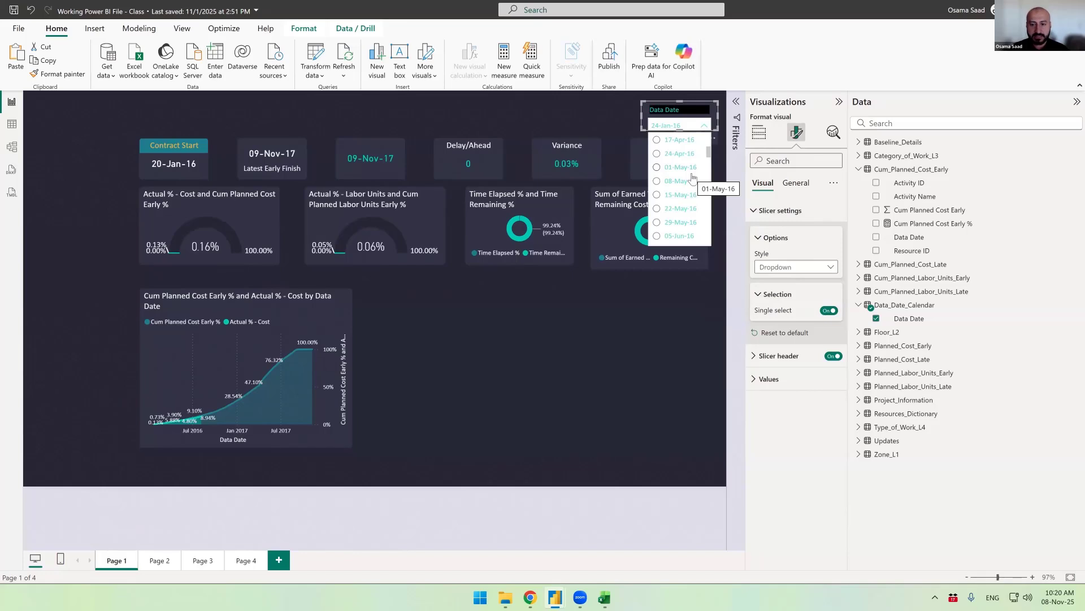
click(677, 180)
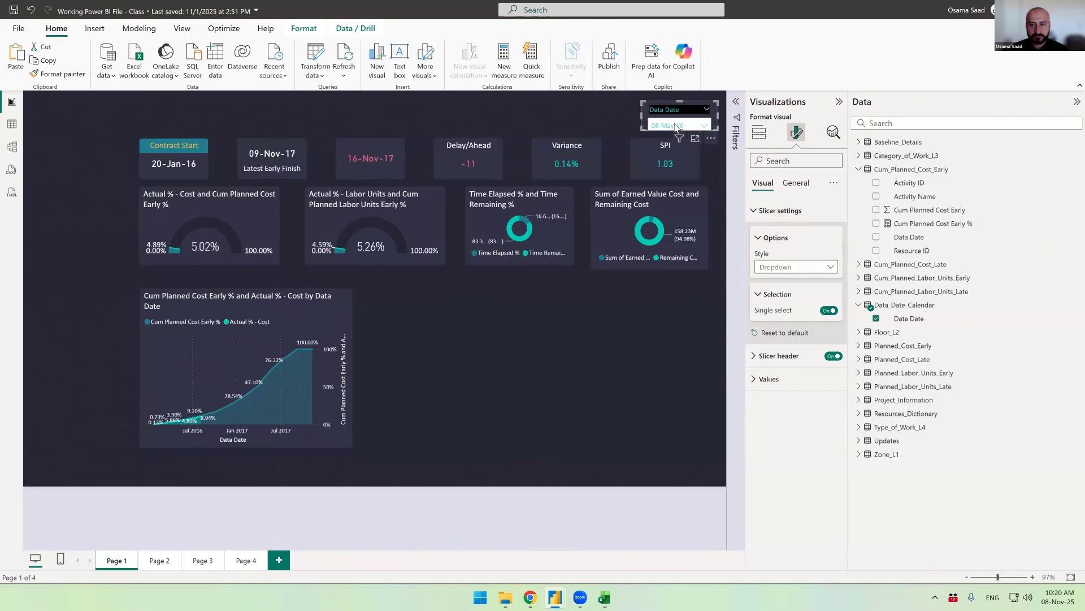
click(677, 126)
click(678, 173)
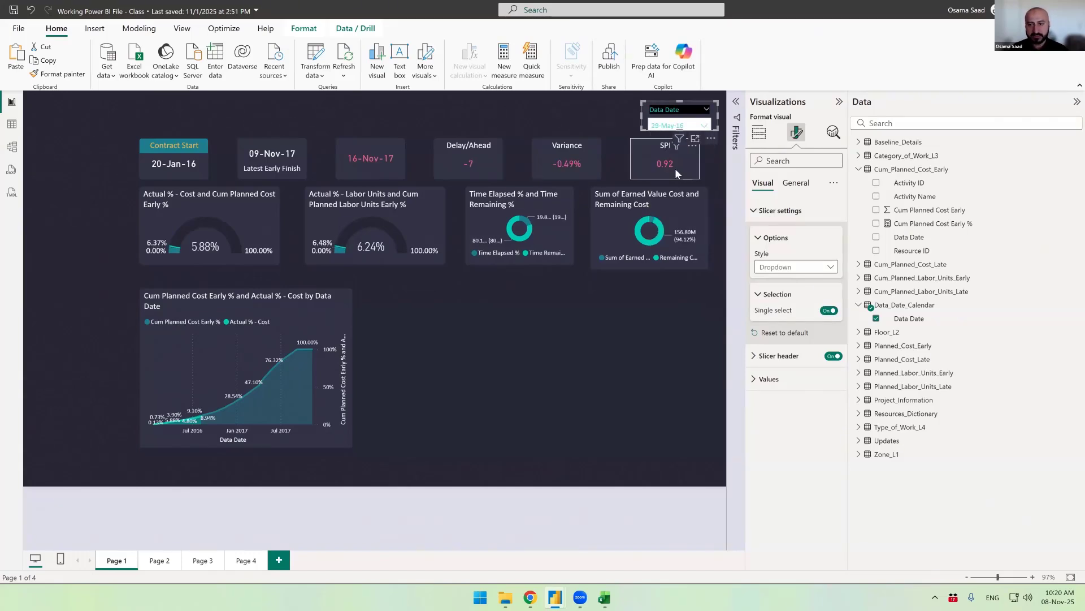
click(675, 127)
click(669, 199)
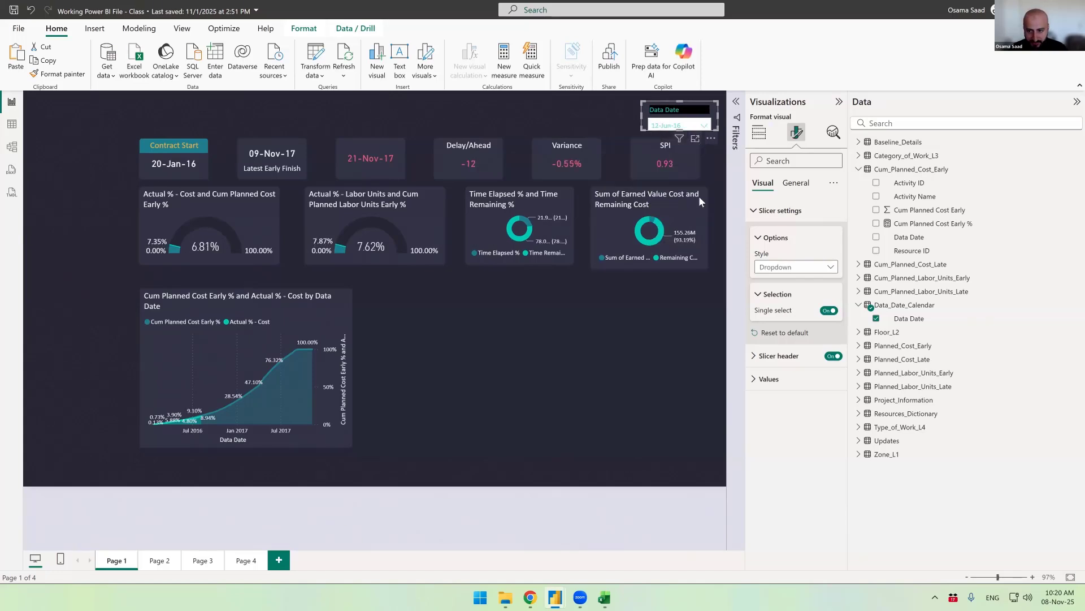
- Turn off single select for the Page 1 Data Date slicer and filter the page to 03-Apr-16
click(828, 311)
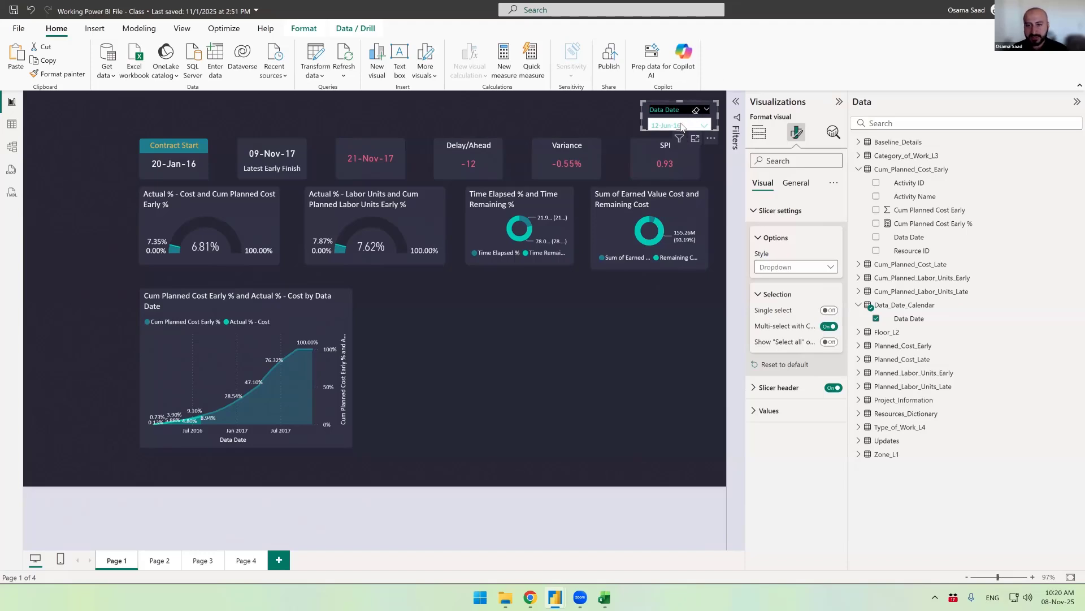
click(682, 127)
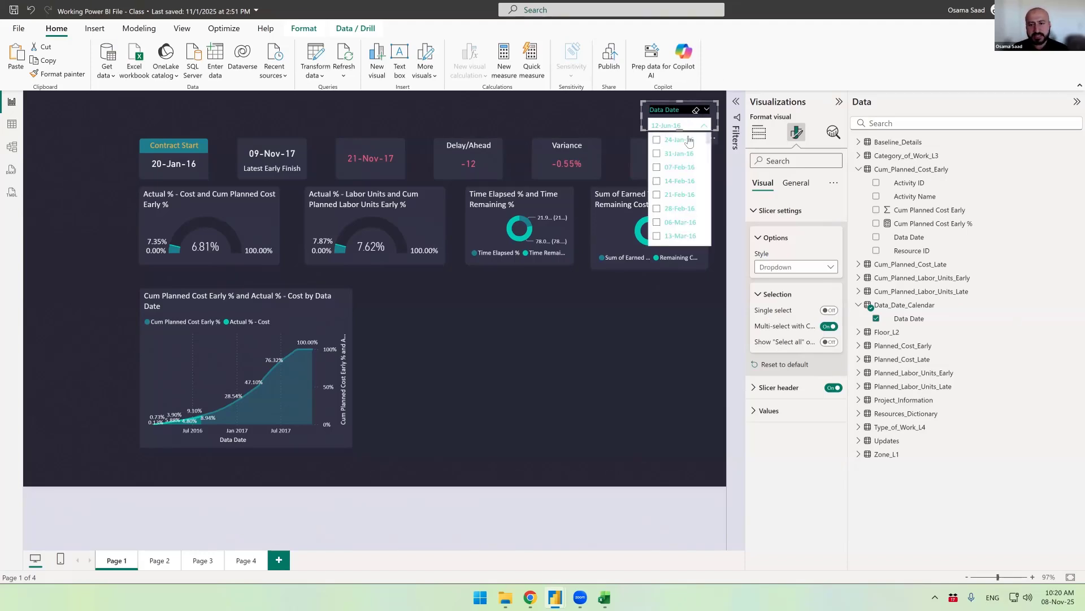
scroll(686, 190, down, 1)
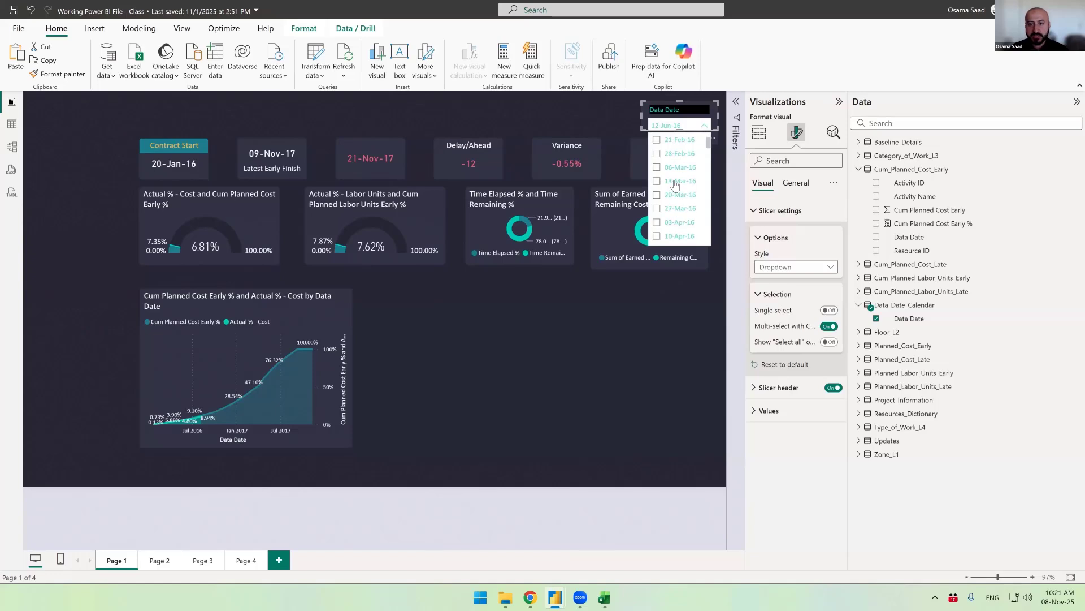
click(675, 181)
click(668, 195)
click(673, 221)
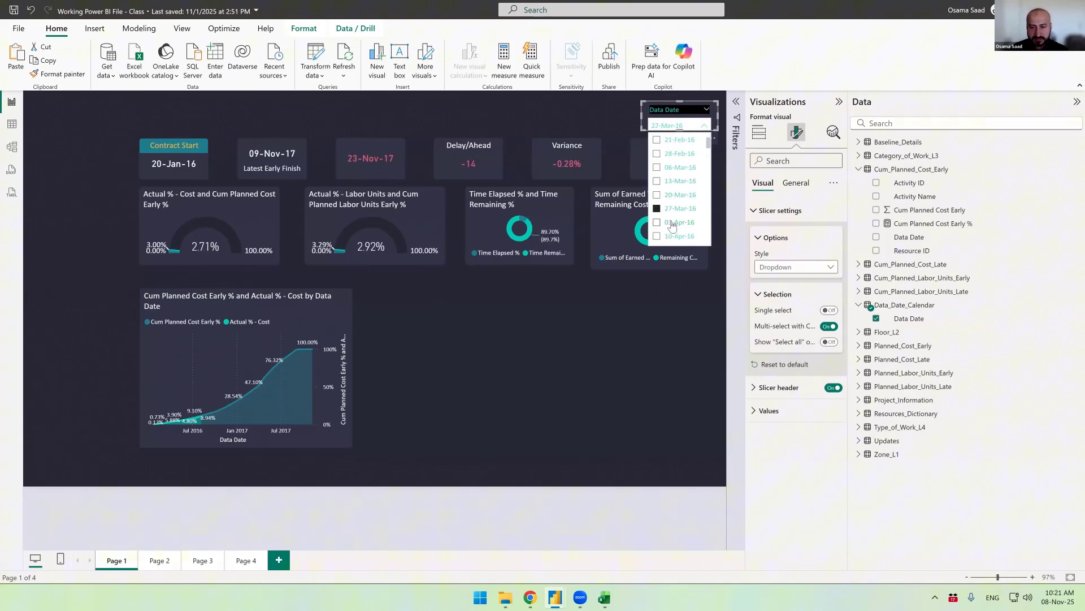
scroll(676, 222, down, 1)
click(629, 321)
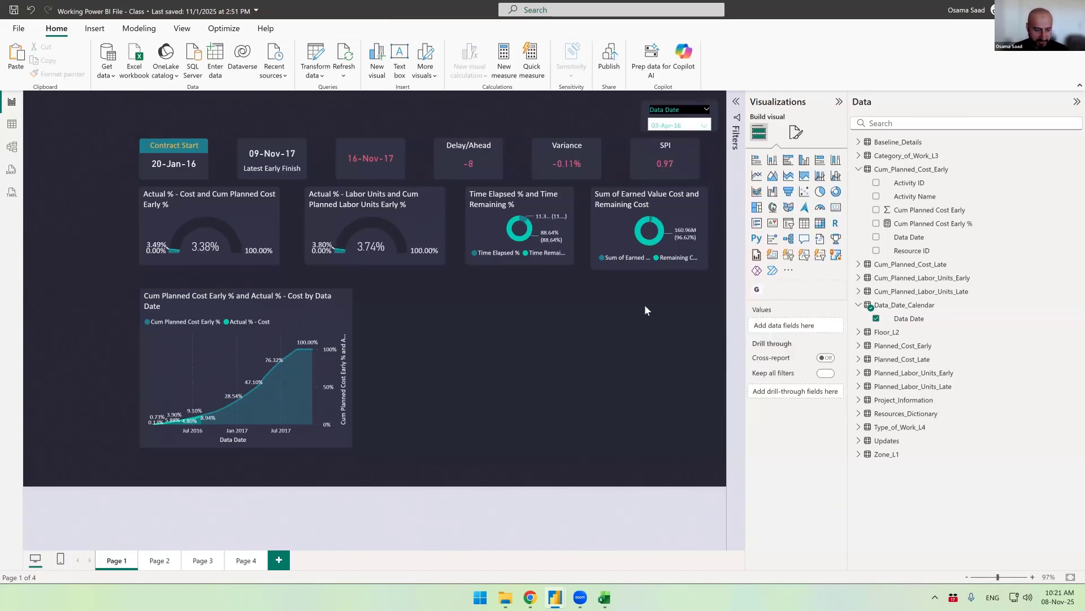
- On Page 4, add a Zone L1 Description slicer and shrink it to fit under the left part of the bar chart
click(204, 560)
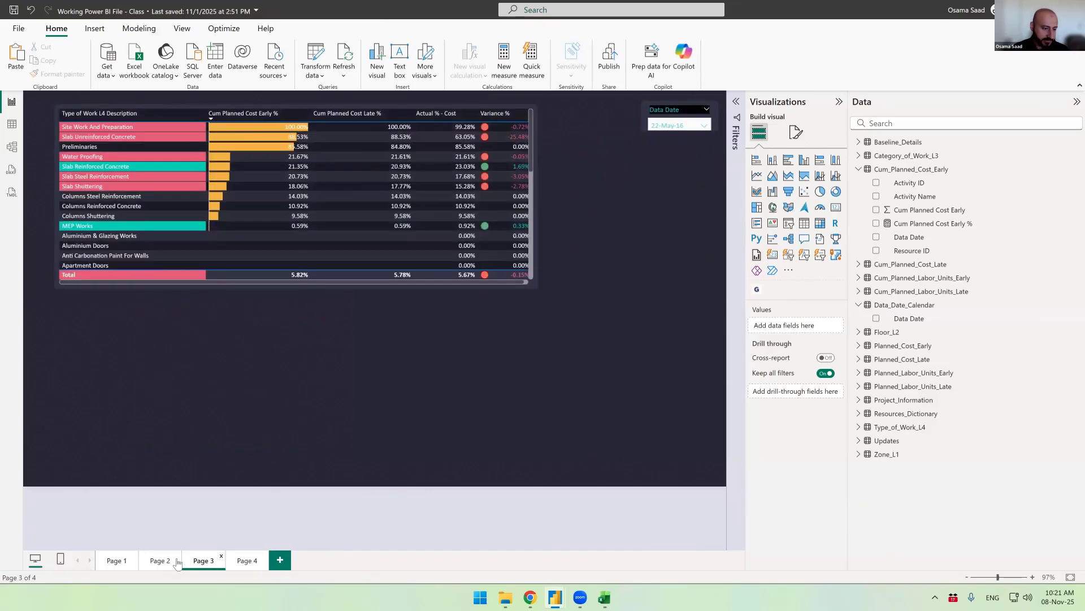
click(246, 563)
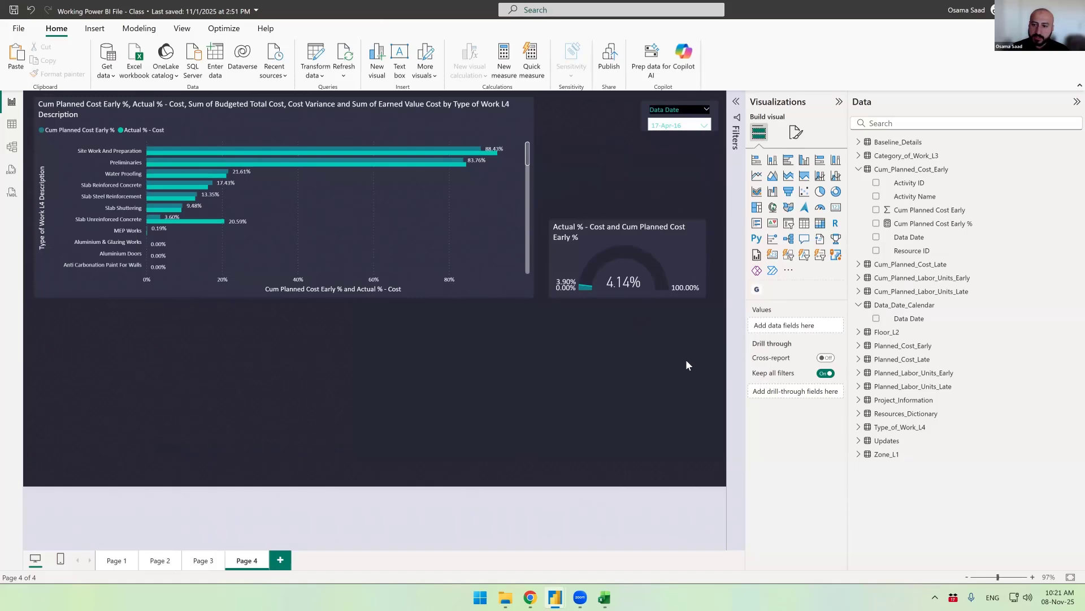
click(790, 228)
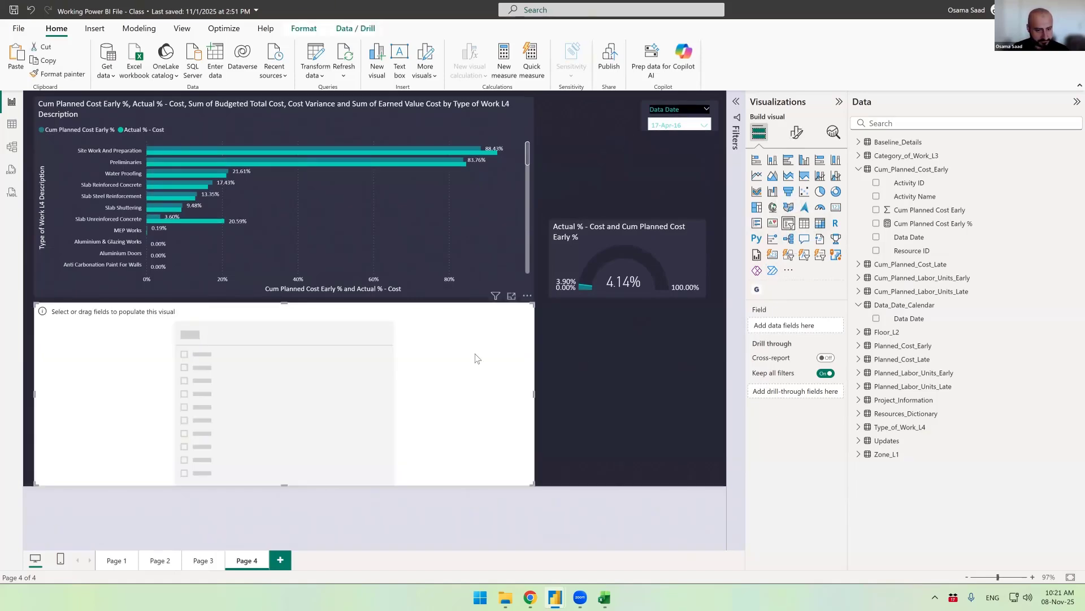
drag(531, 304, 232, 322)
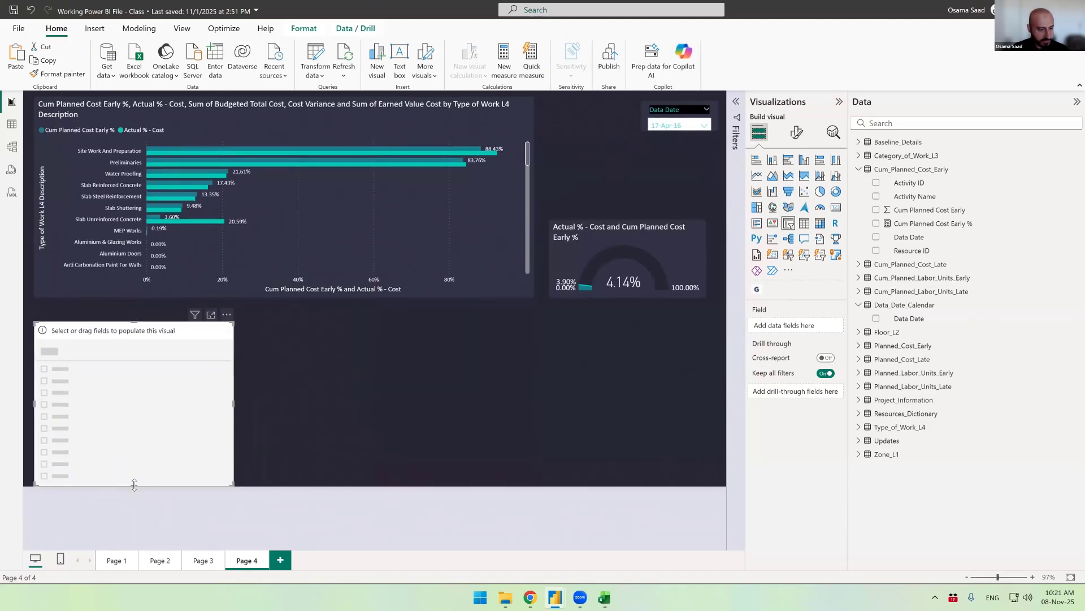
drag(134, 485, 134, 451)
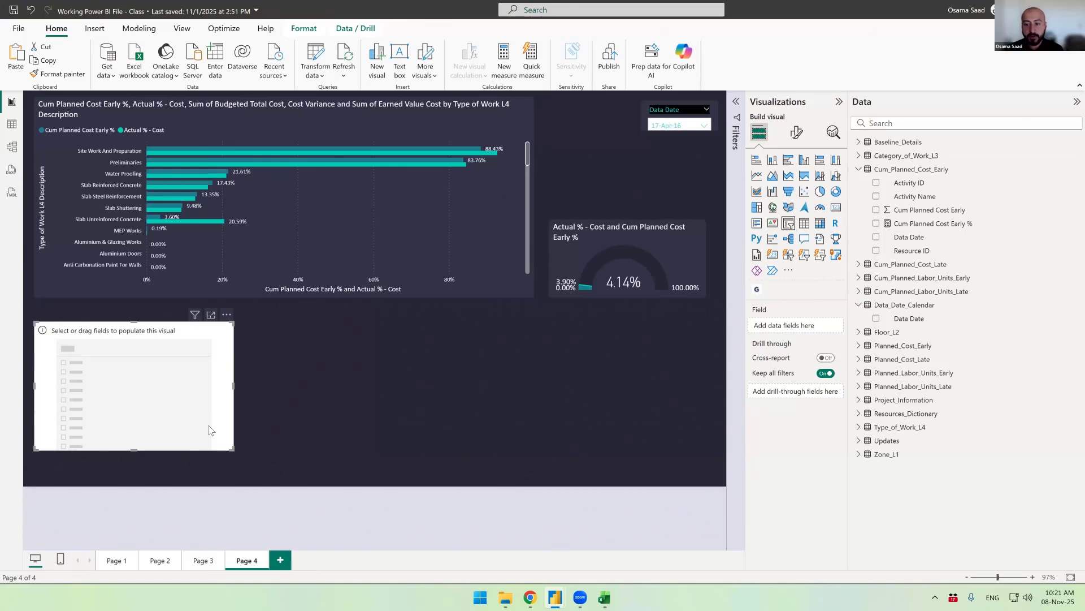
click(858, 454)
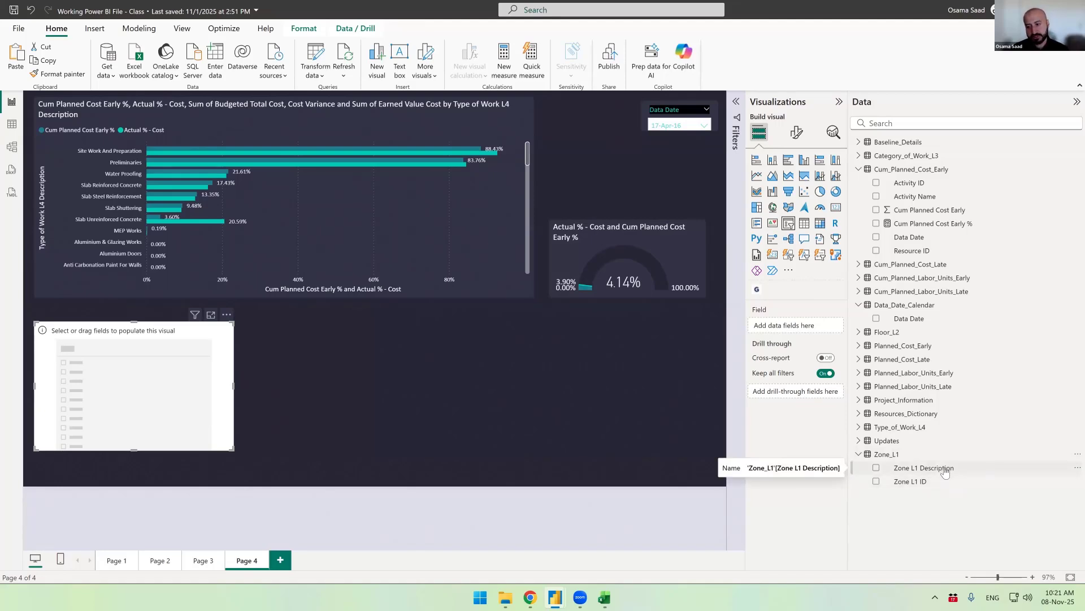
drag(945, 472, 798, 332)
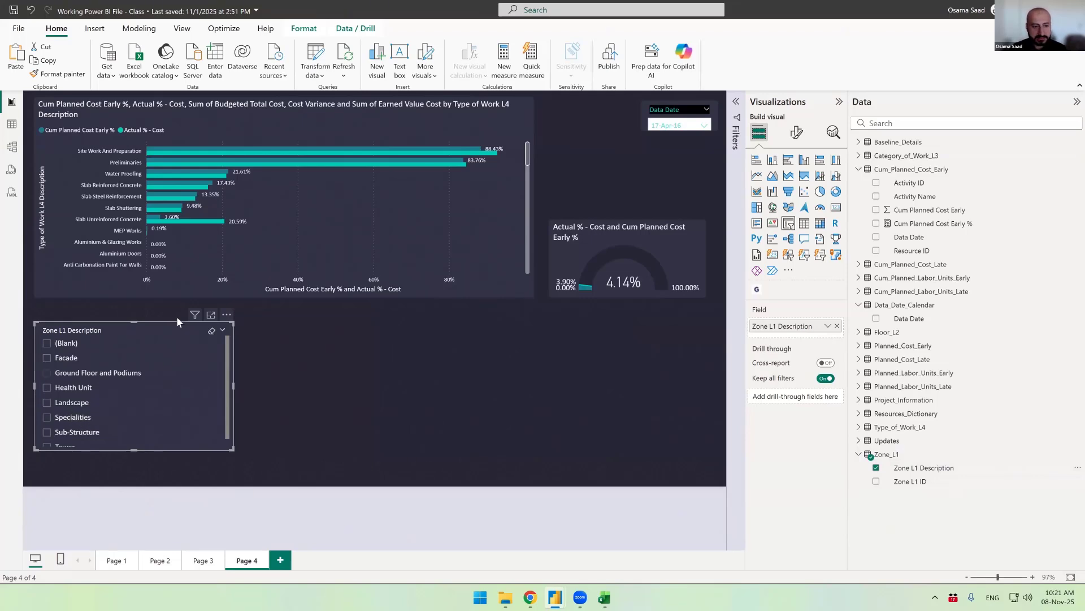
- Change the Zone L1 Description slicer's style to Tile
click(796, 131)
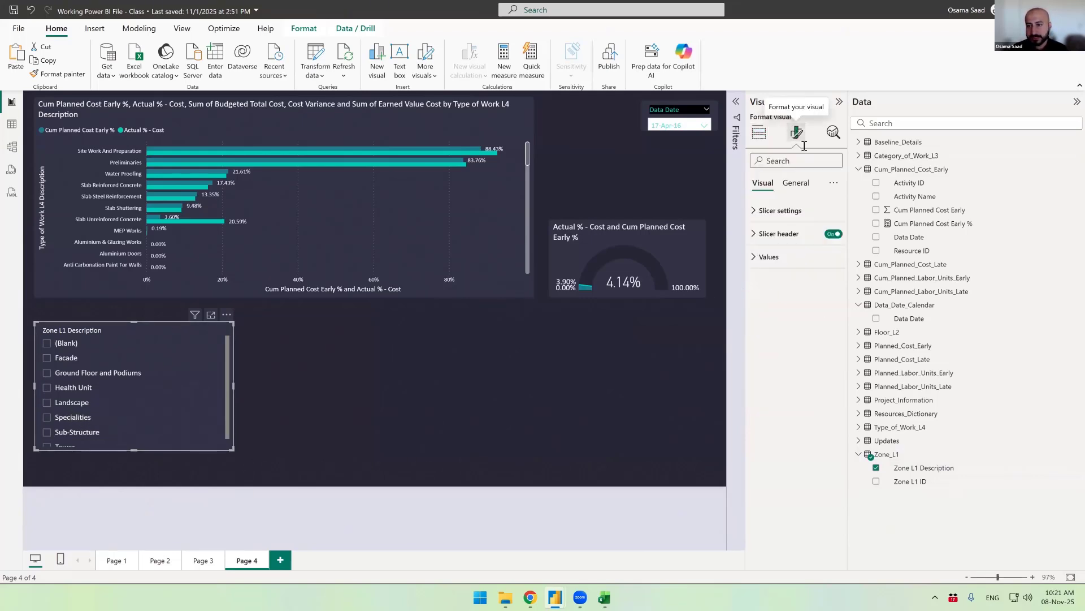
click(756, 214)
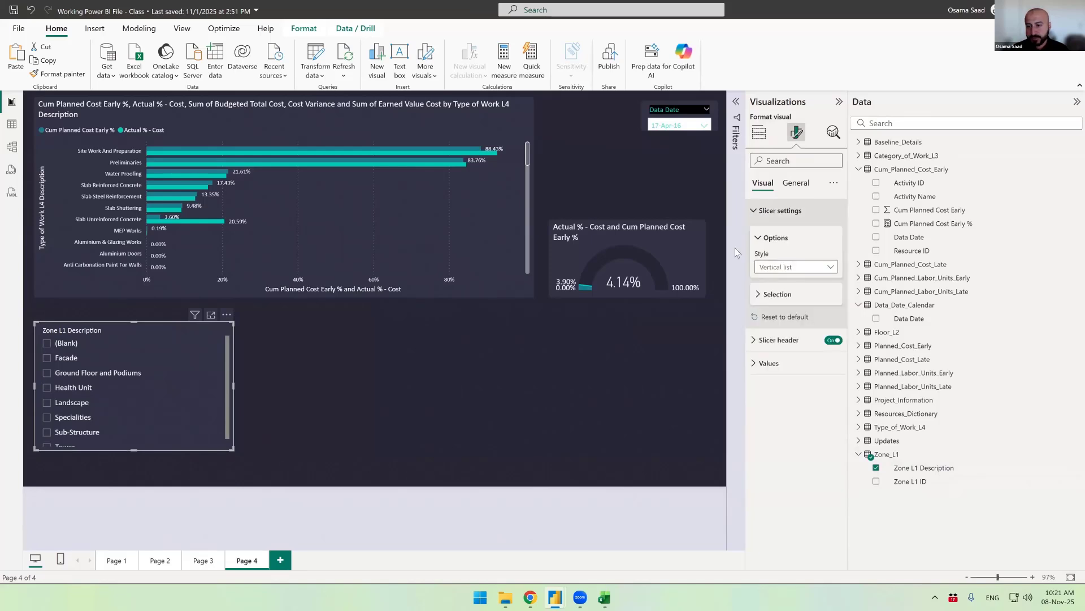
click(799, 268)
click(781, 295)
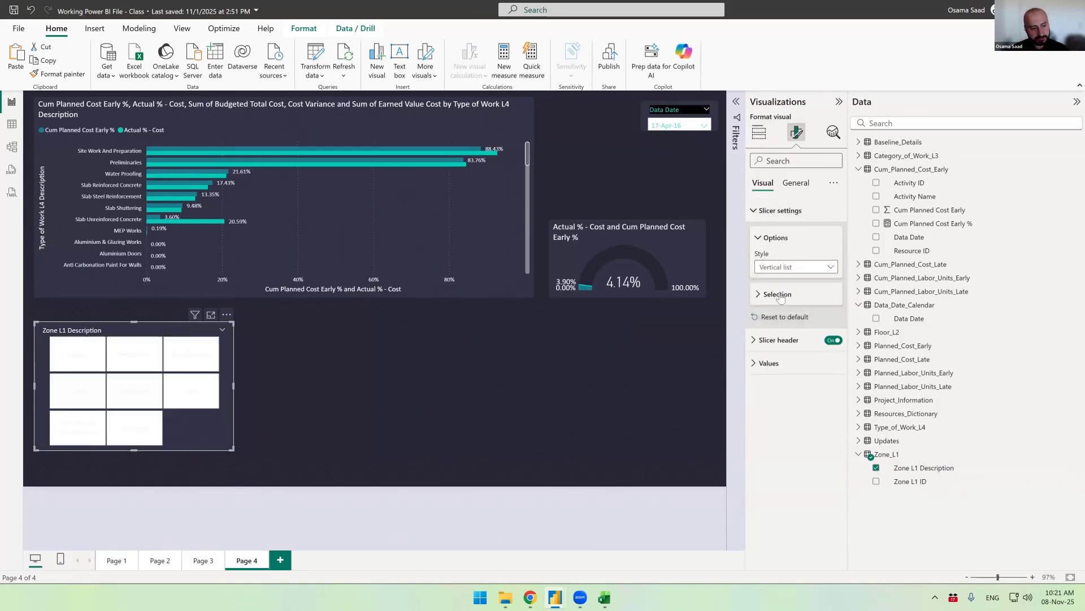
click(131, 394)
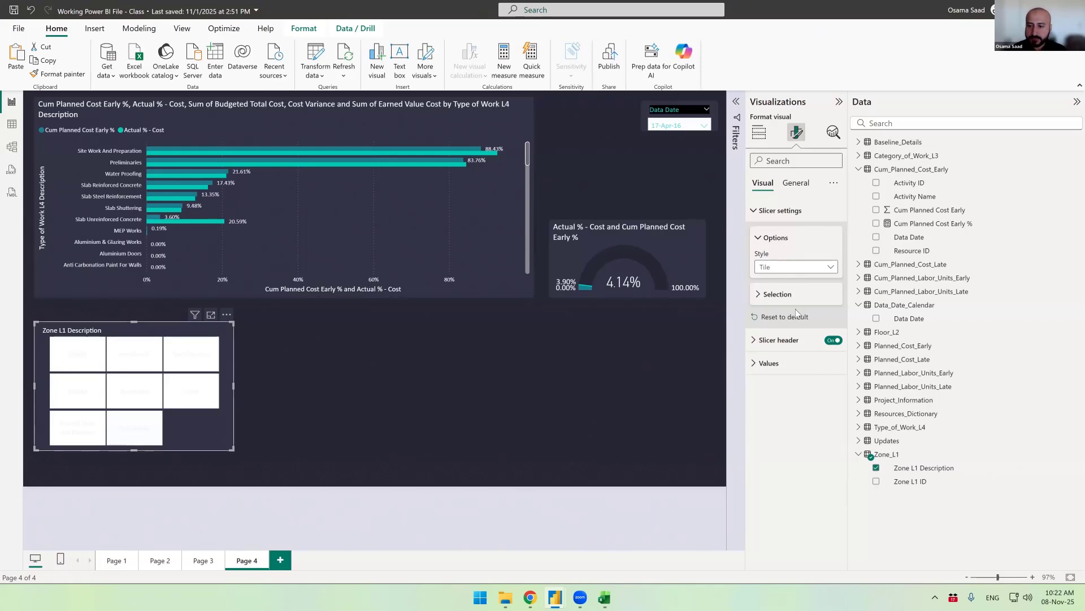
- Set the font color of the Zone L1 Description slicer's values to the turquoise theme color
click(755, 364)
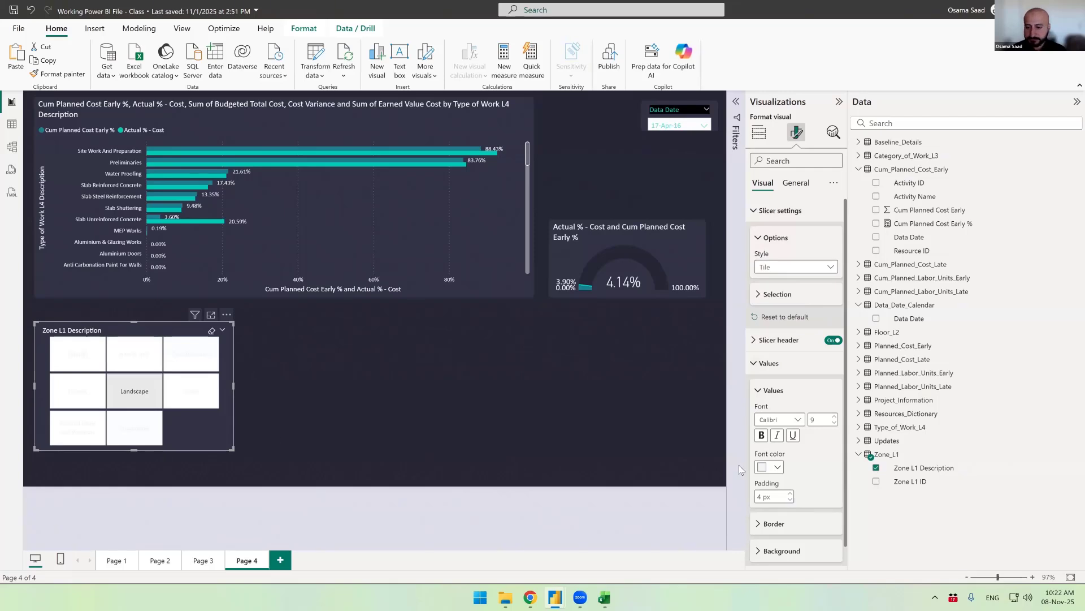
click(777, 467)
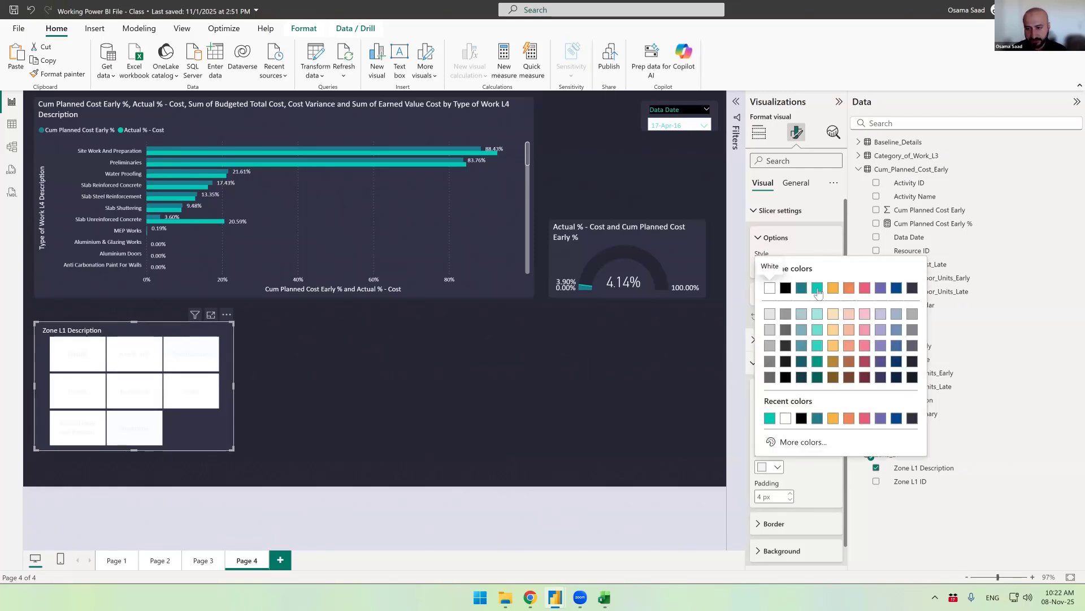
click(818, 289)
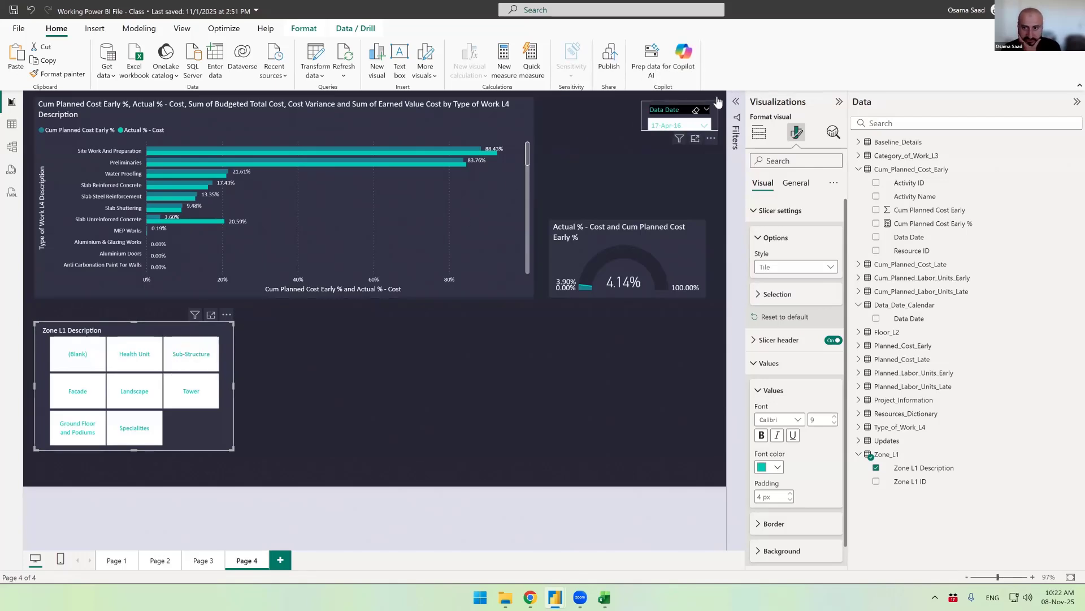
- Exclude (Blank) from the Zone L1 Description slicer with basic filtering on this visual, keeping all other zones selected
click(736, 103)
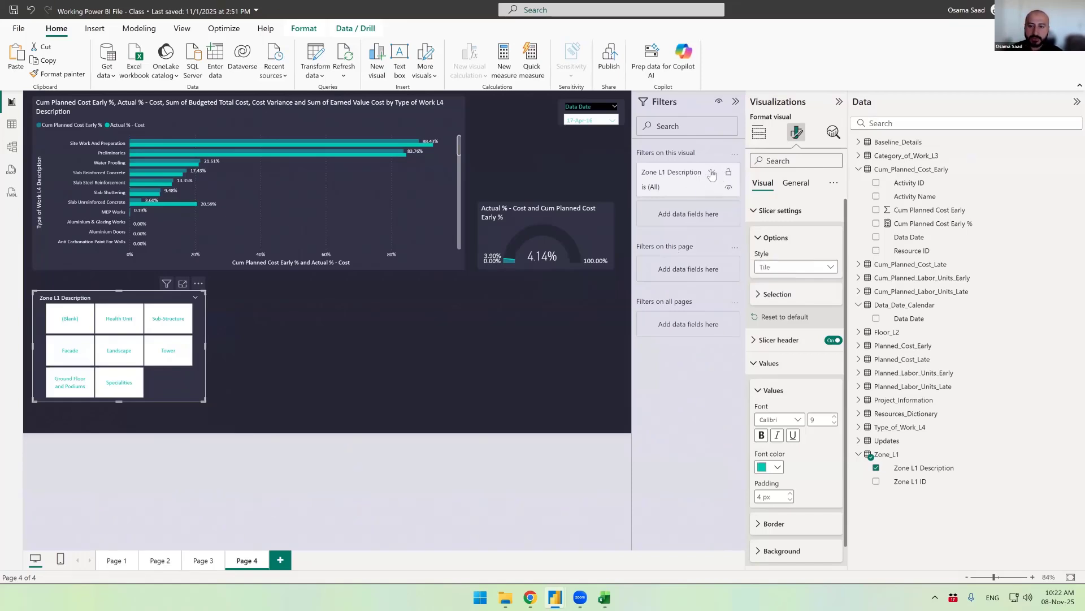
click(712, 173)
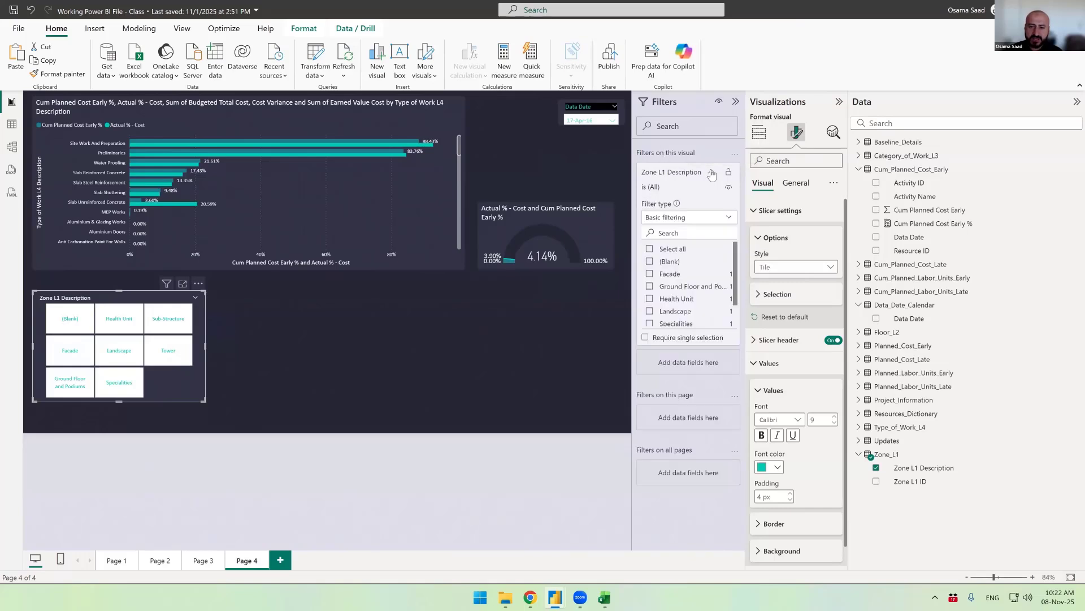
click(668, 250)
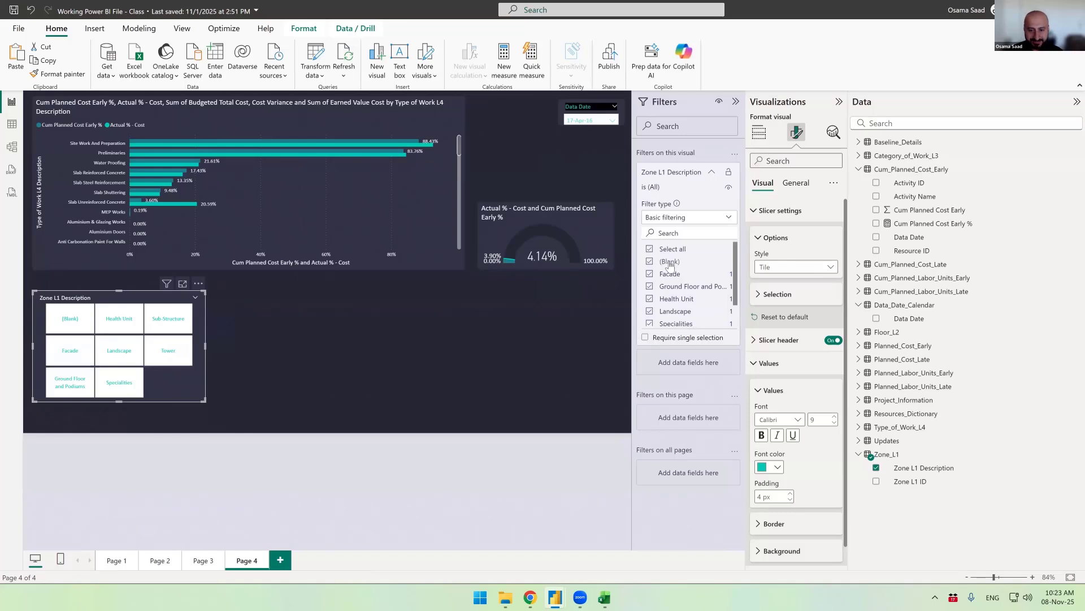
click(650, 261)
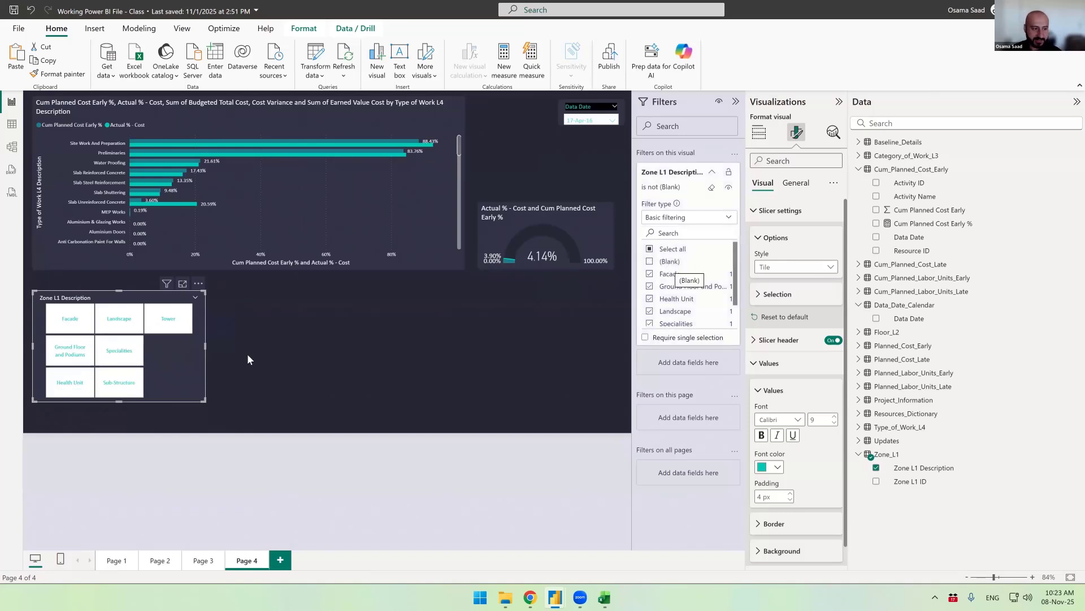
click(135, 376)
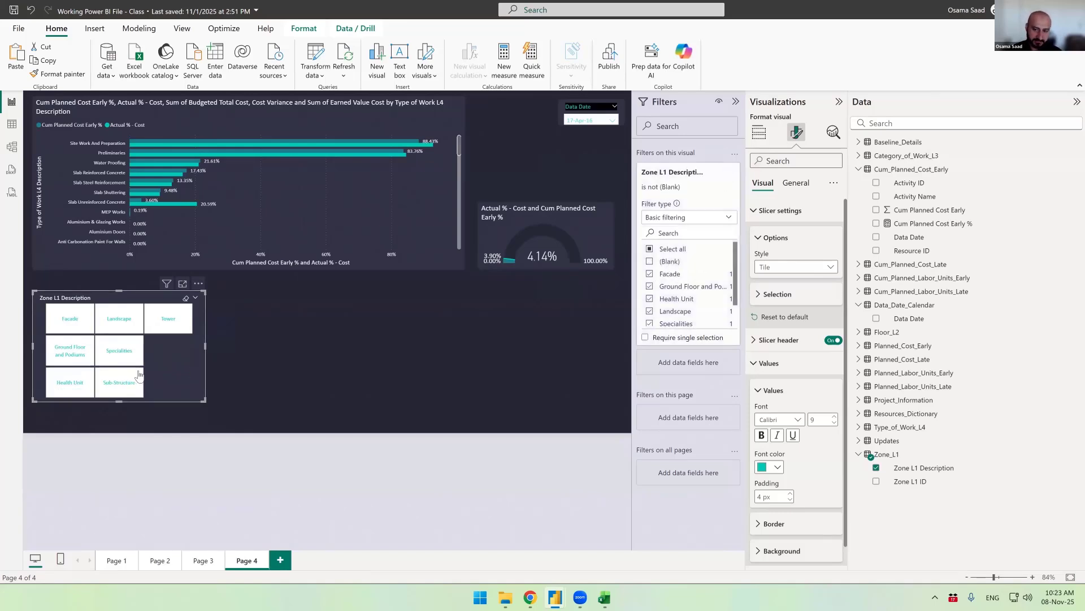
- Replace the Zone L1 Description slicer's basic filter with an advanced filter showing items when the value is not blank
click(677, 252)
click(700, 220)
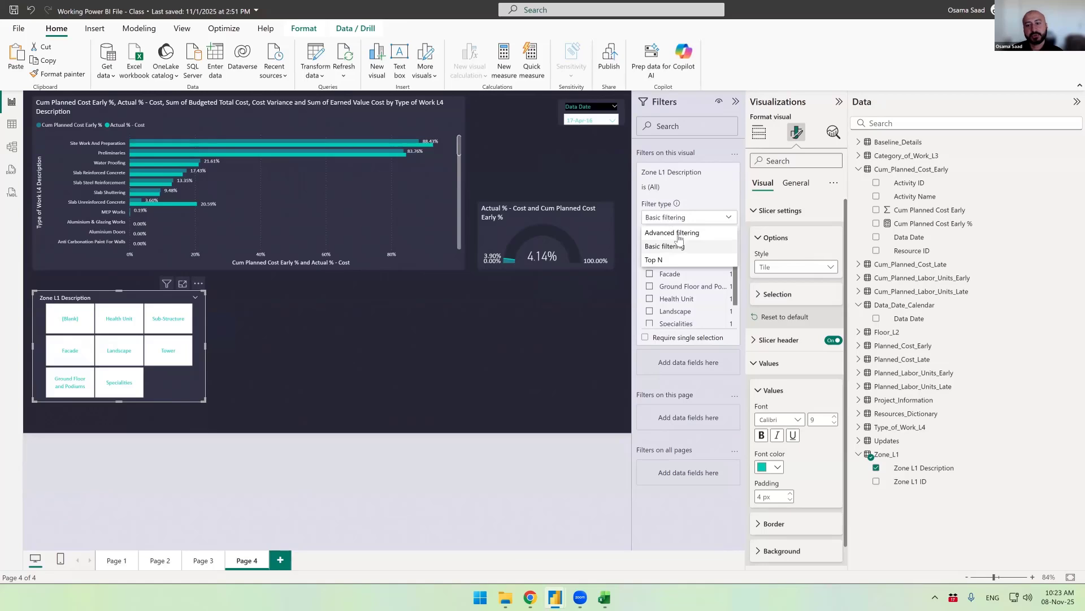
click(682, 235)
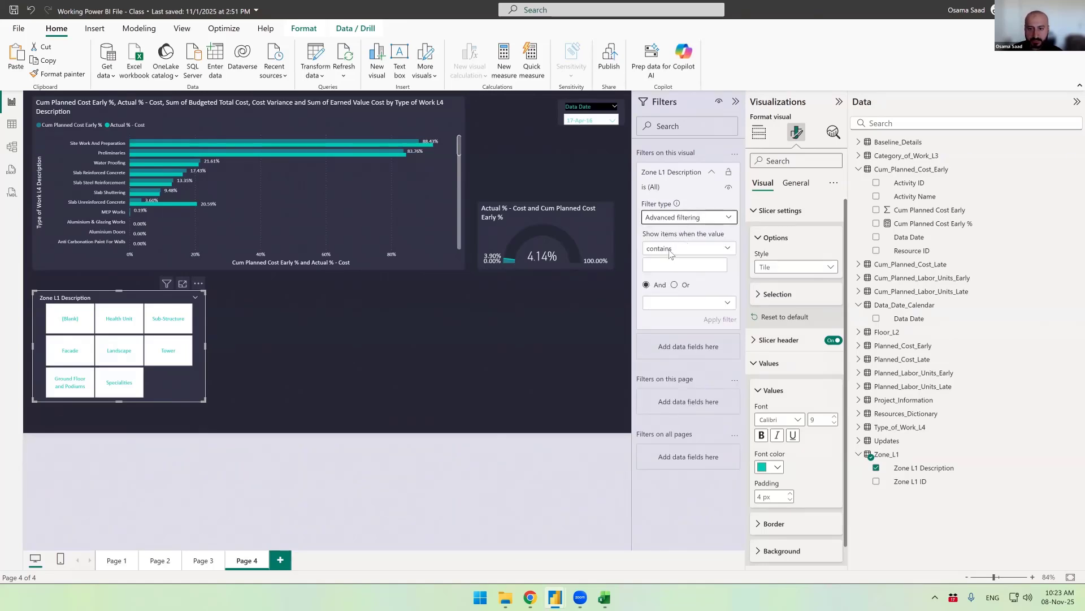
click(671, 252)
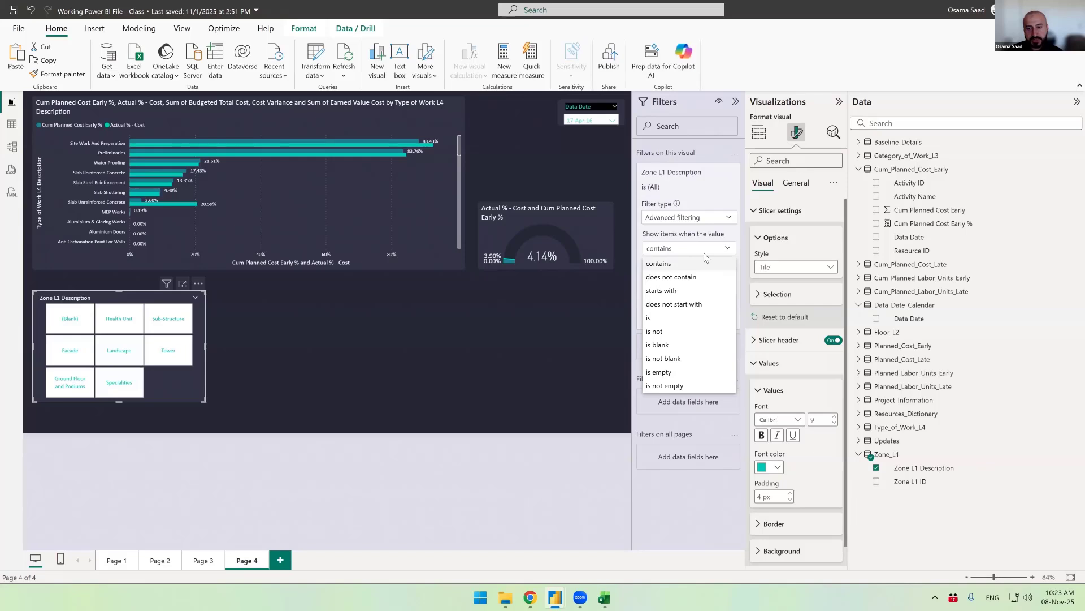
click(677, 360)
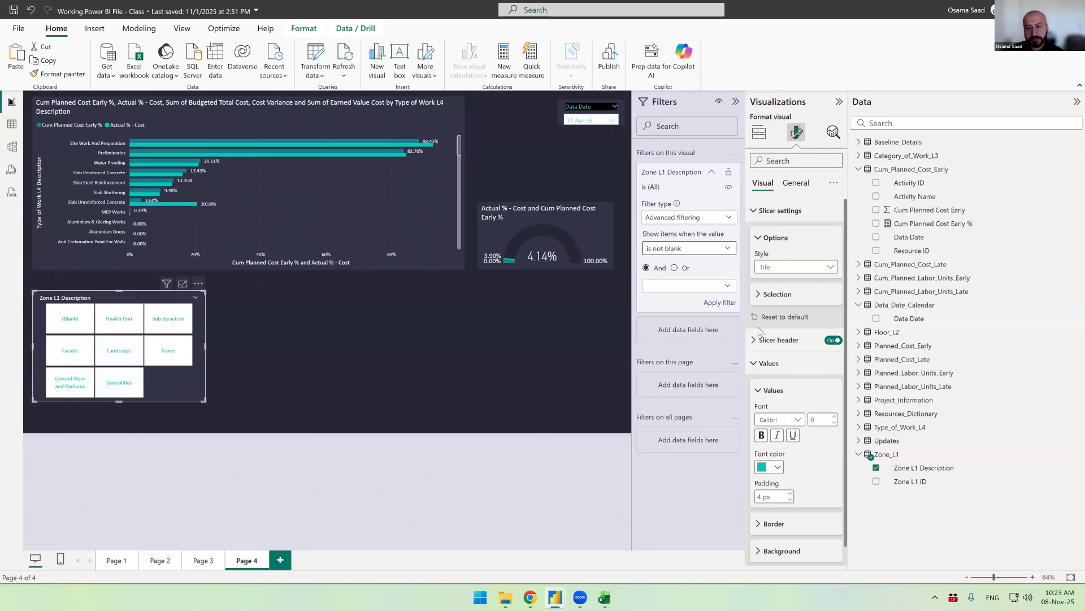
click(720, 303)
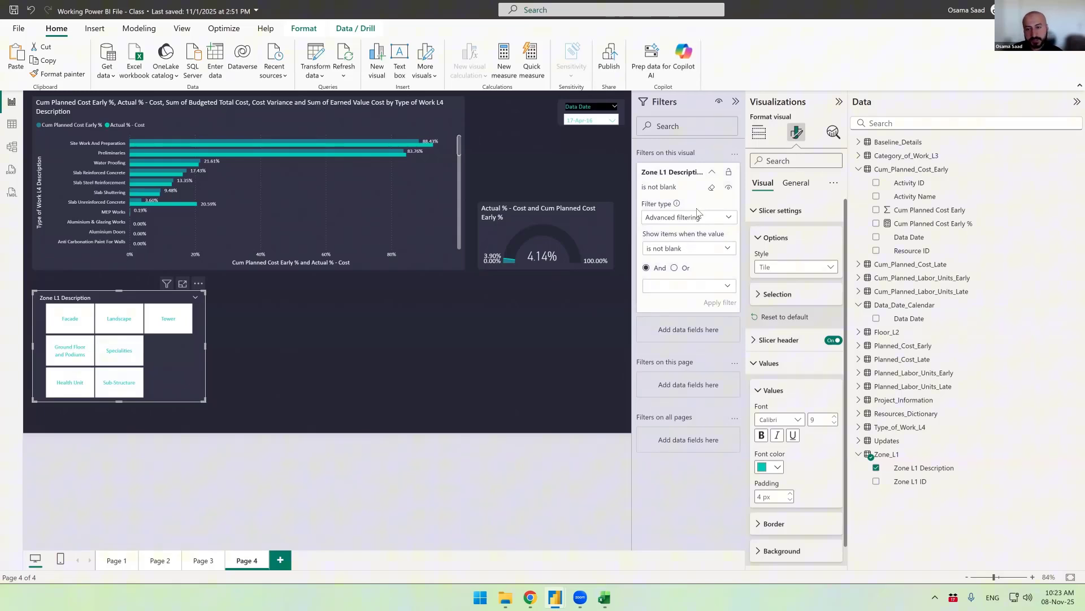
- Examine the zone list under basic filtering for the Zone L1 Description slicer, and return the filter type to Advanced filtering
click(698, 219)
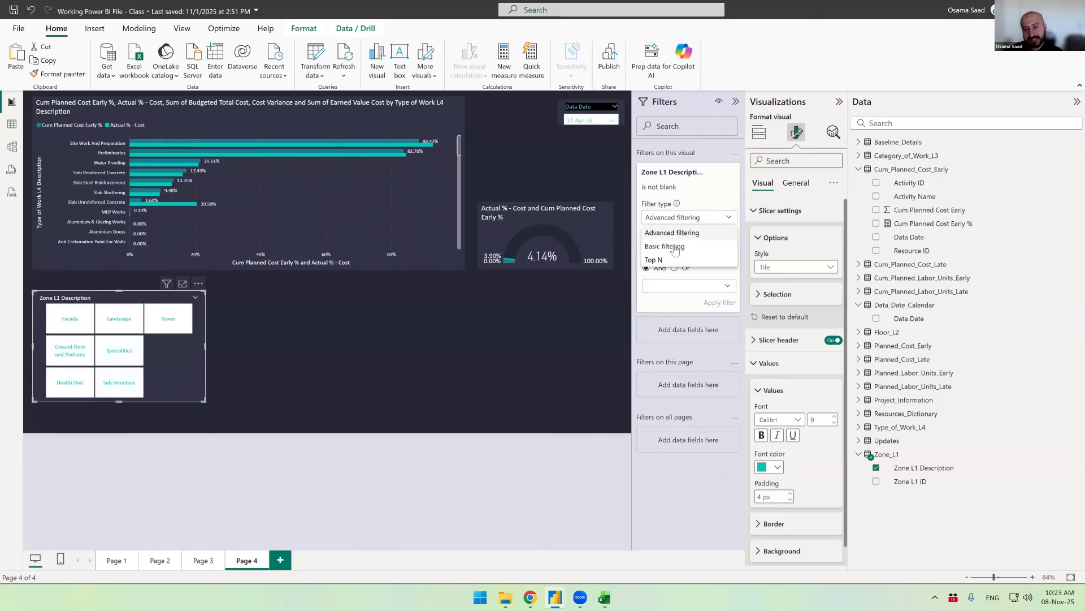
click(675, 247)
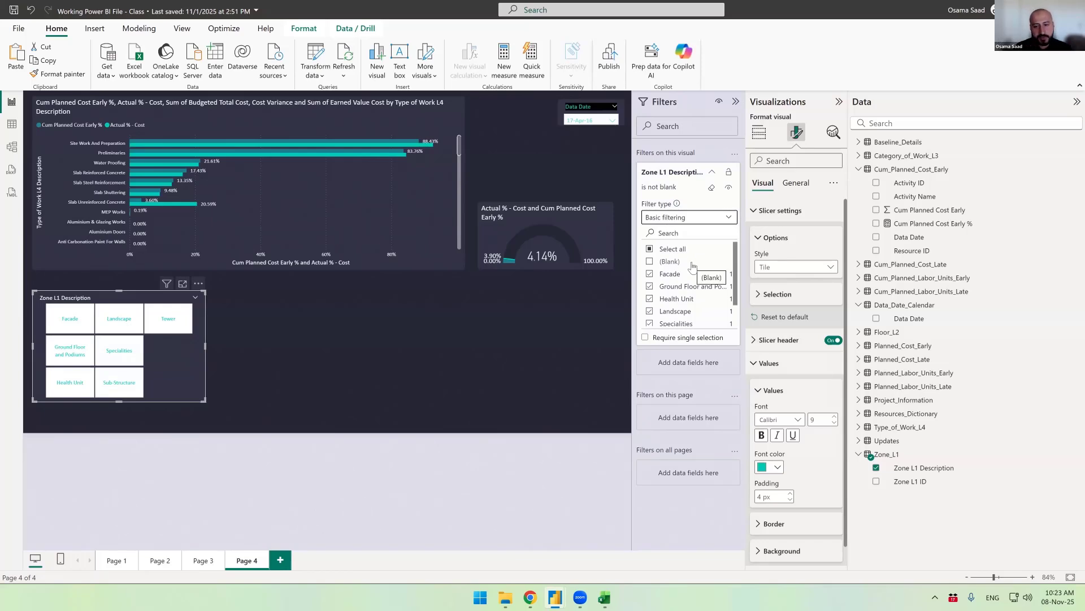
scroll(693, 269, down, 1)
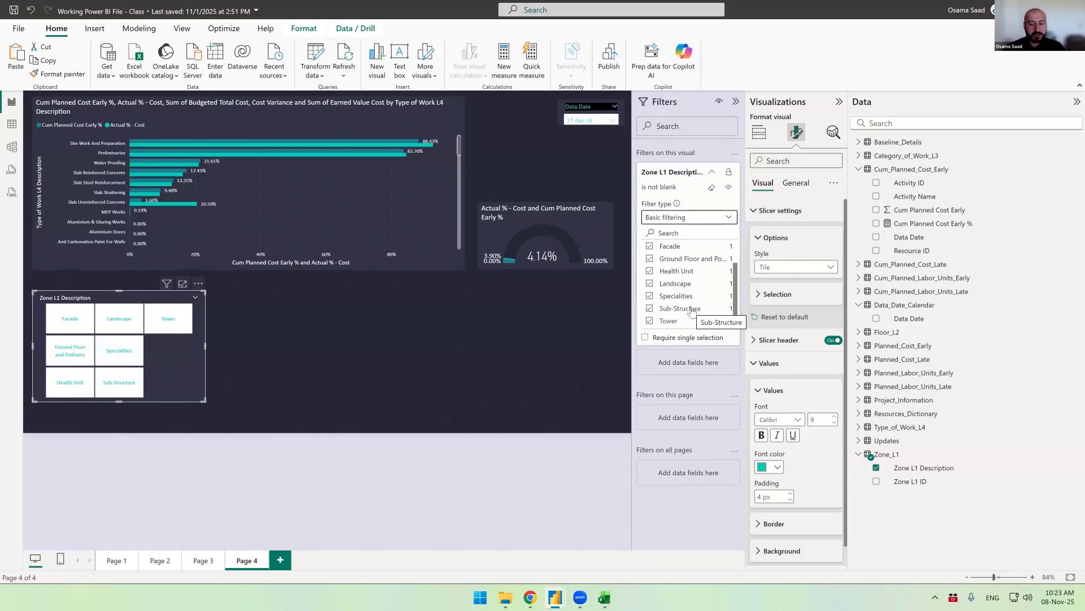
scroll(693, 300, up, 1)
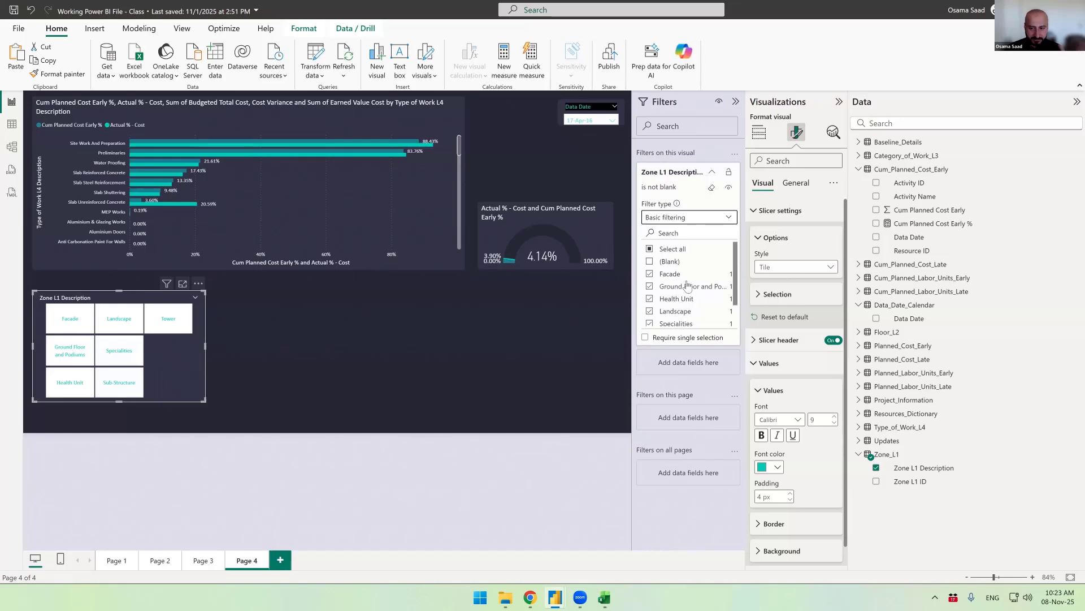
click(688, 219)
click(688, 219)
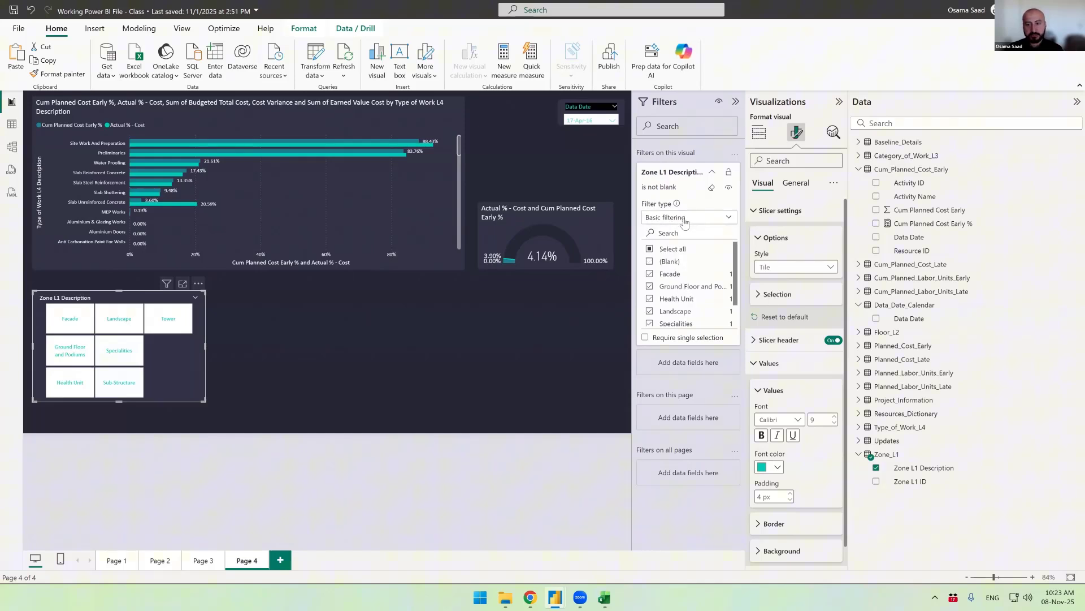
click(686, 219)
click(689, 234)
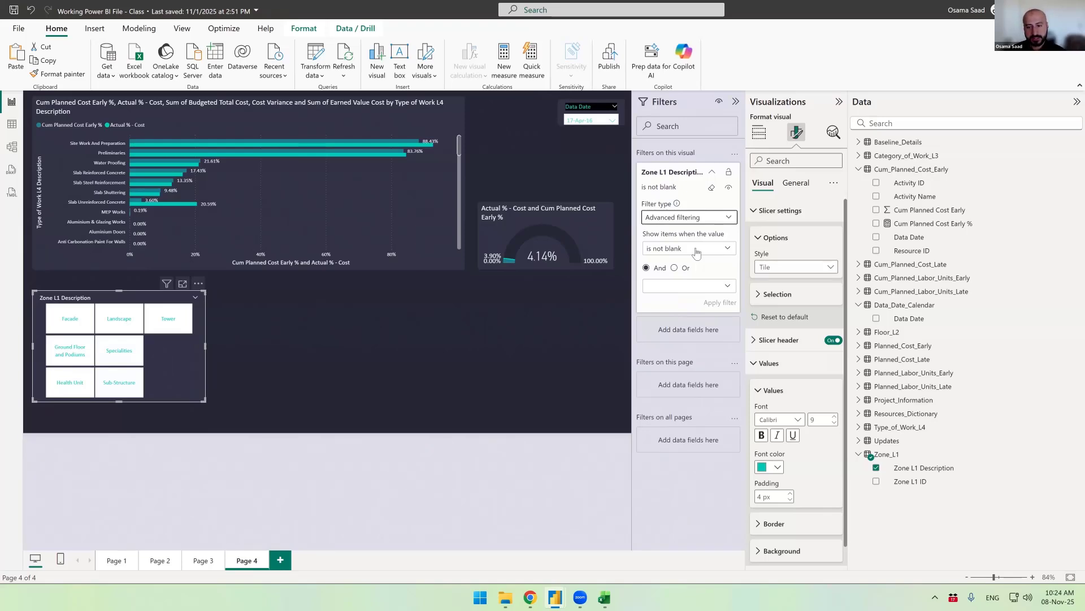
- Narrow the Zone L1 Description slicer slightly and place a duplicate of it directly to its right
click(196, 373)
drag(205, 345, 186, 344)
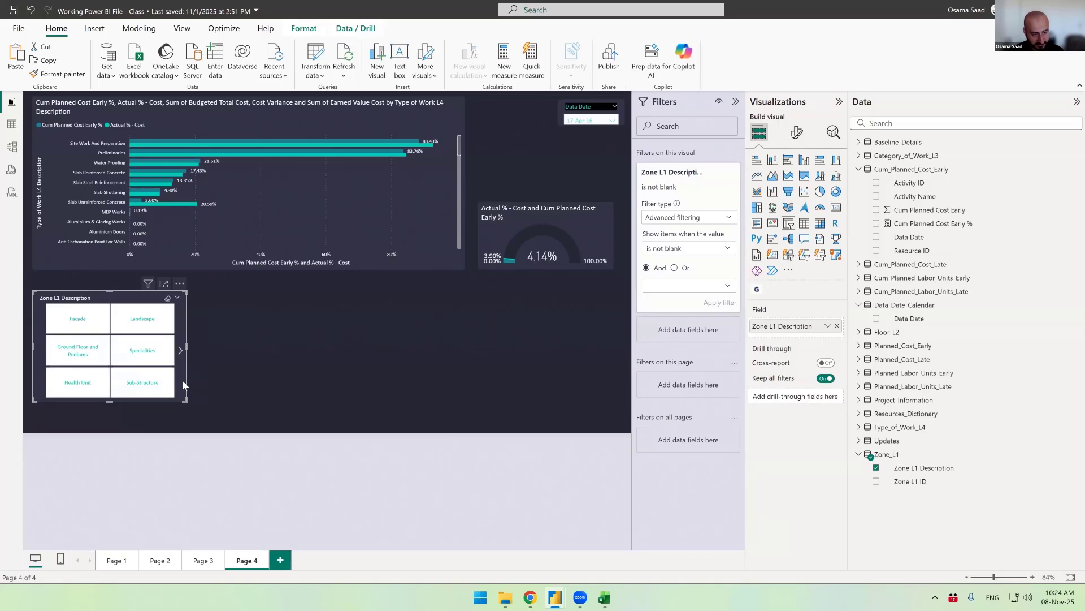
key(ctrl+v)
drag(182, 378, 341, 375)
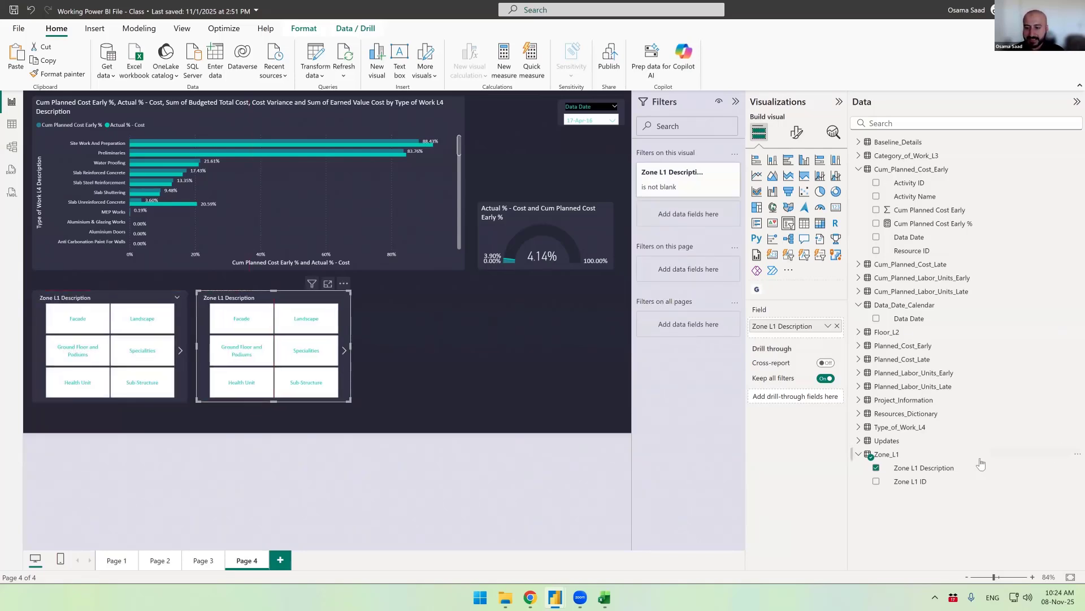
- Find the L2 fields and replace the duplicated slicer's field with Floor L2 Description
click(888, 120)
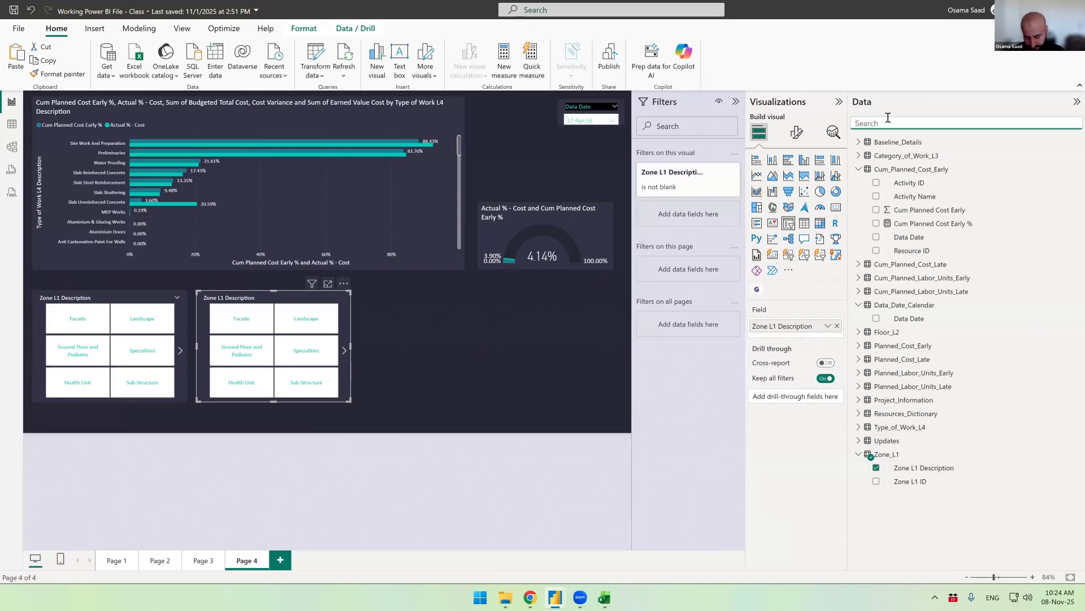
text(l2)
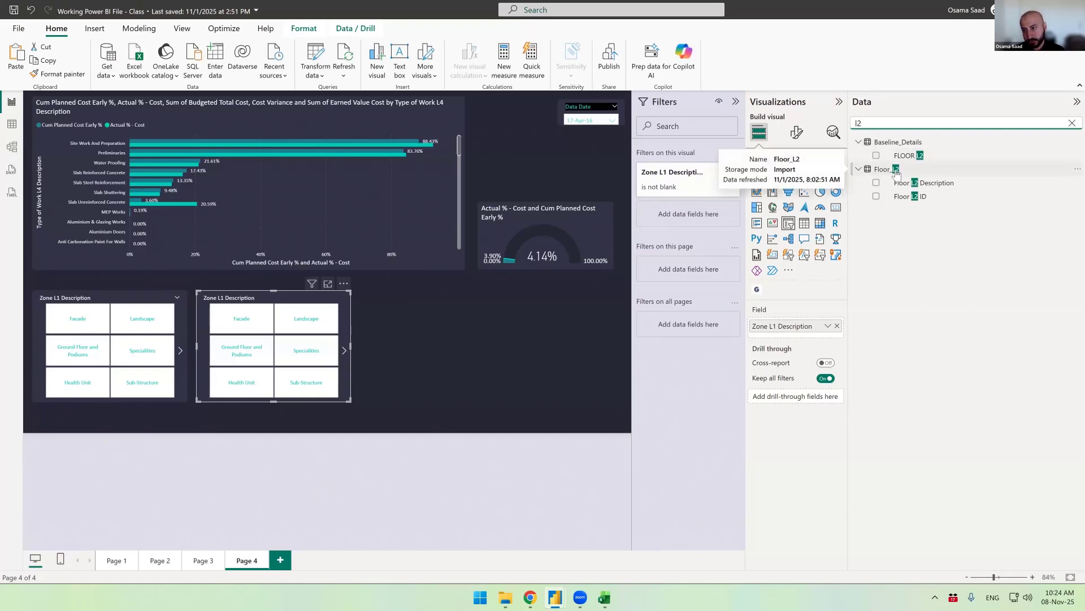
drag(927, 183, 794, 334)
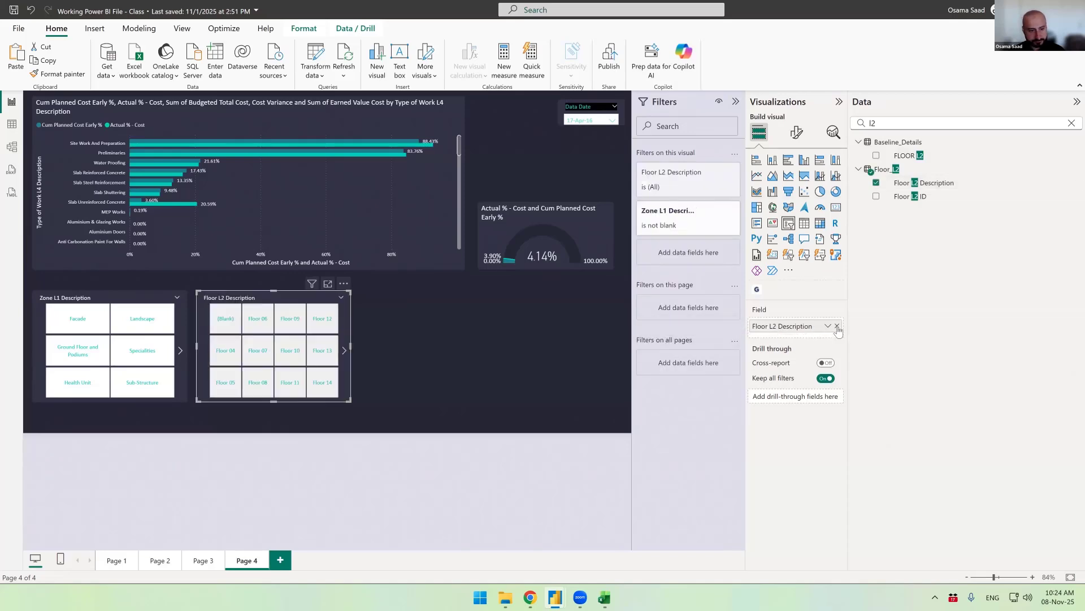
click(258, 319)
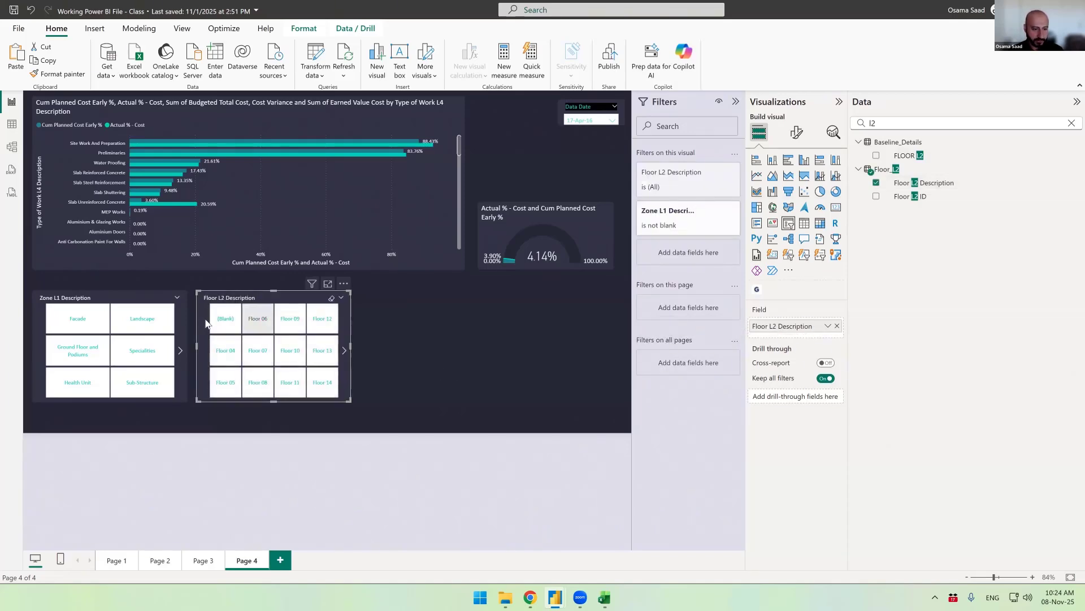
click(289, 328)
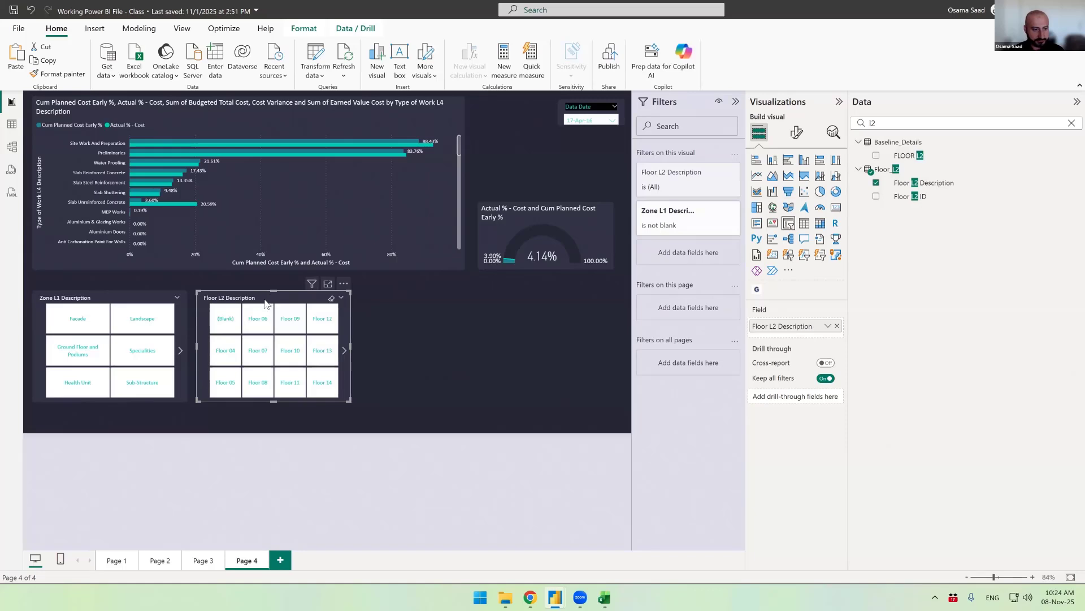
drag(268, 302, 267, 302)
- Add a new slicer to the right of the Floor L2 Description slicer, using the Category of Work L3 Description field
click(429, 339)
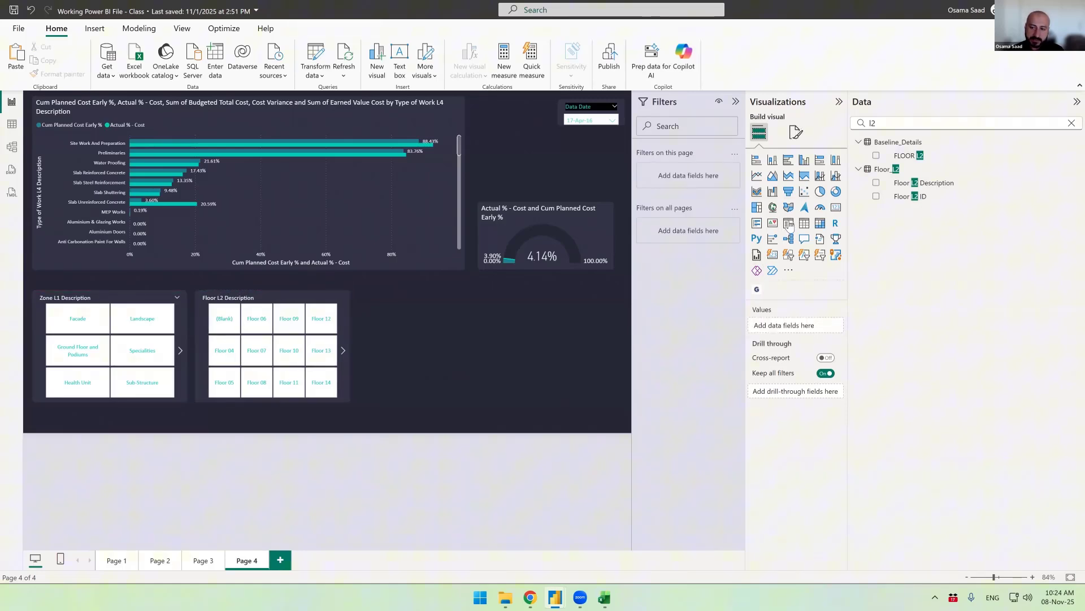
click(789, 224)
drag(402, 304, 413, 304)
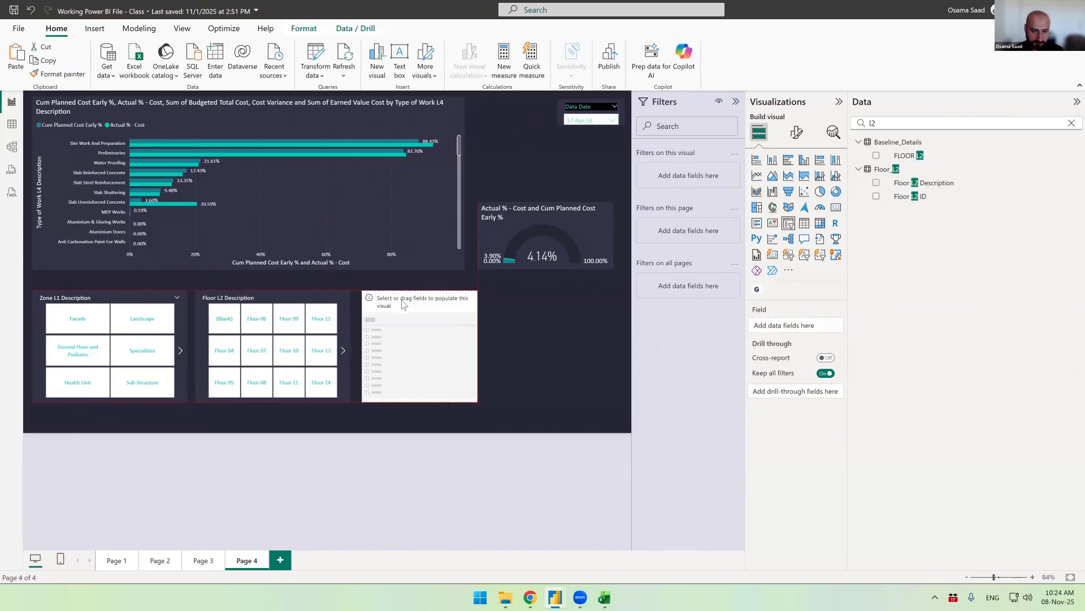
click(902, 123)
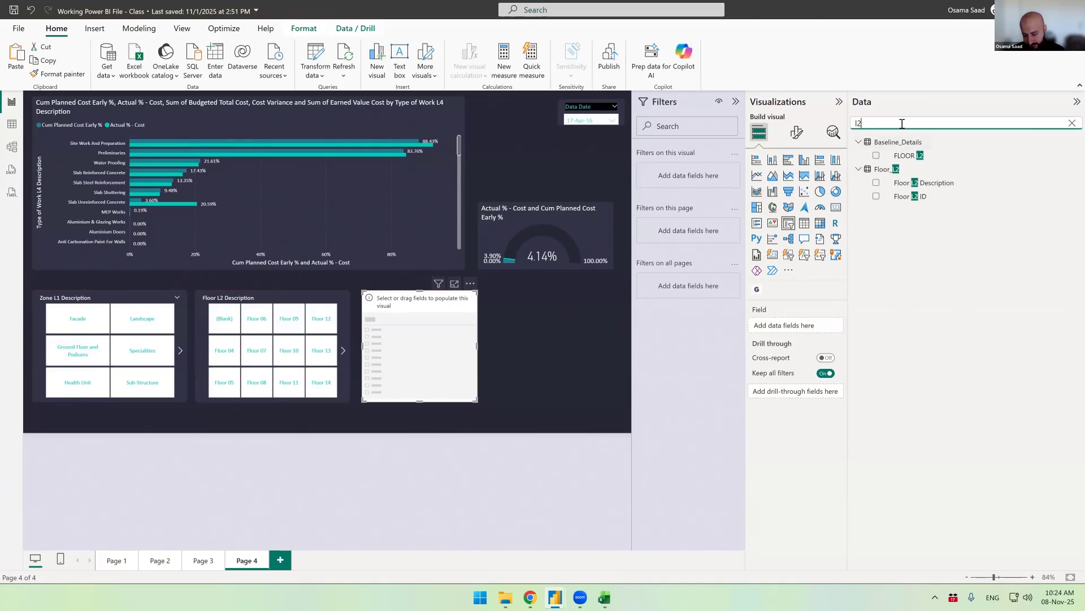
key(BackSpace)
text(3)
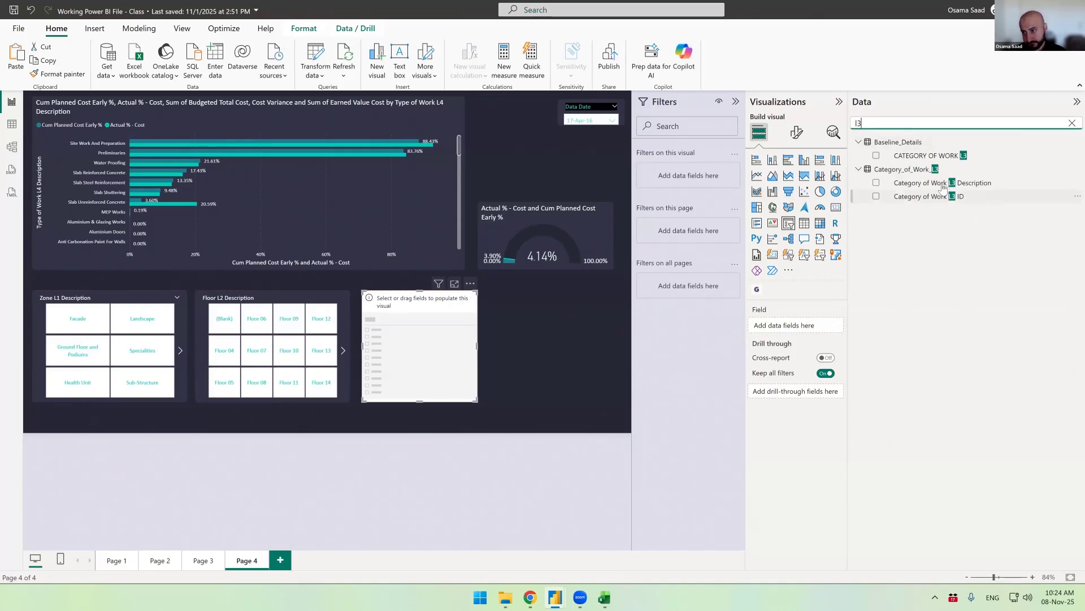
drag(936, 183, 776, 327)
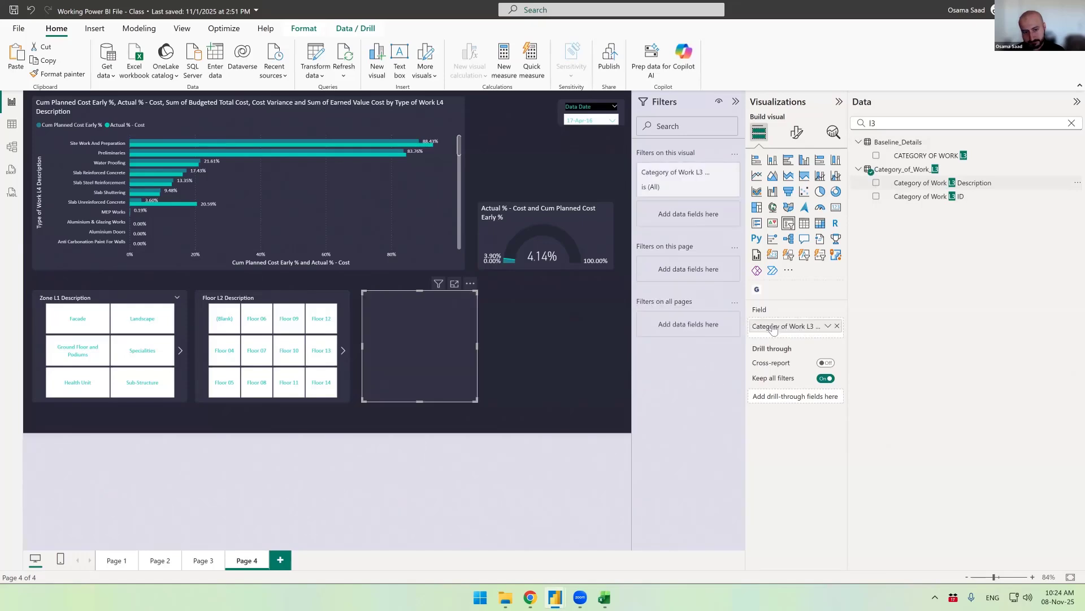
- Set the Category of Work L3 Description slicer's style to Tile and copy the Floor L2 Description slicer's formatting onto it with Format painter
click(796, 131)
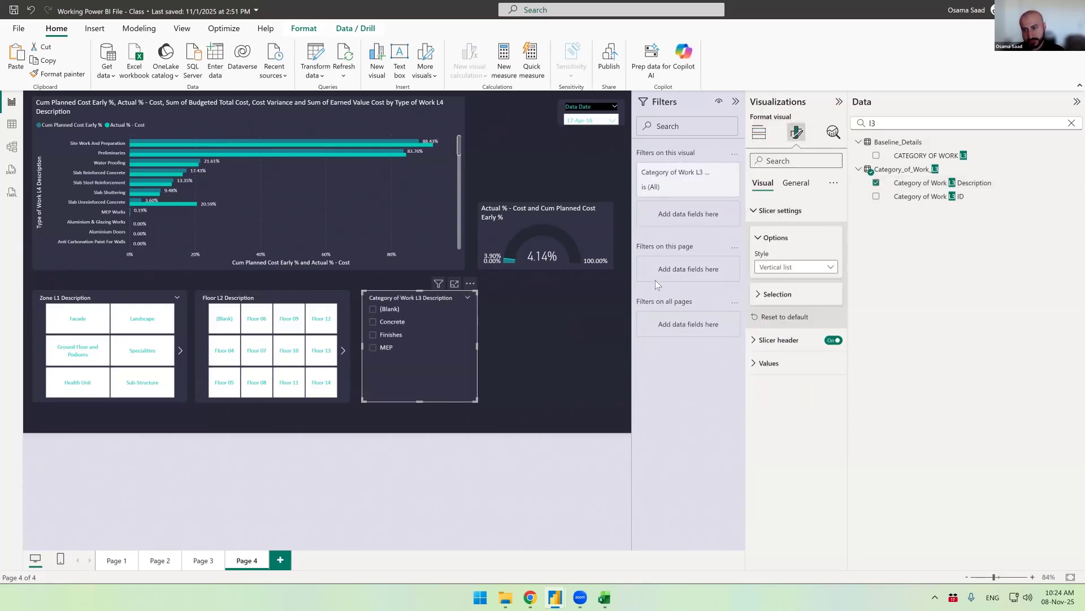
click(780, 267)
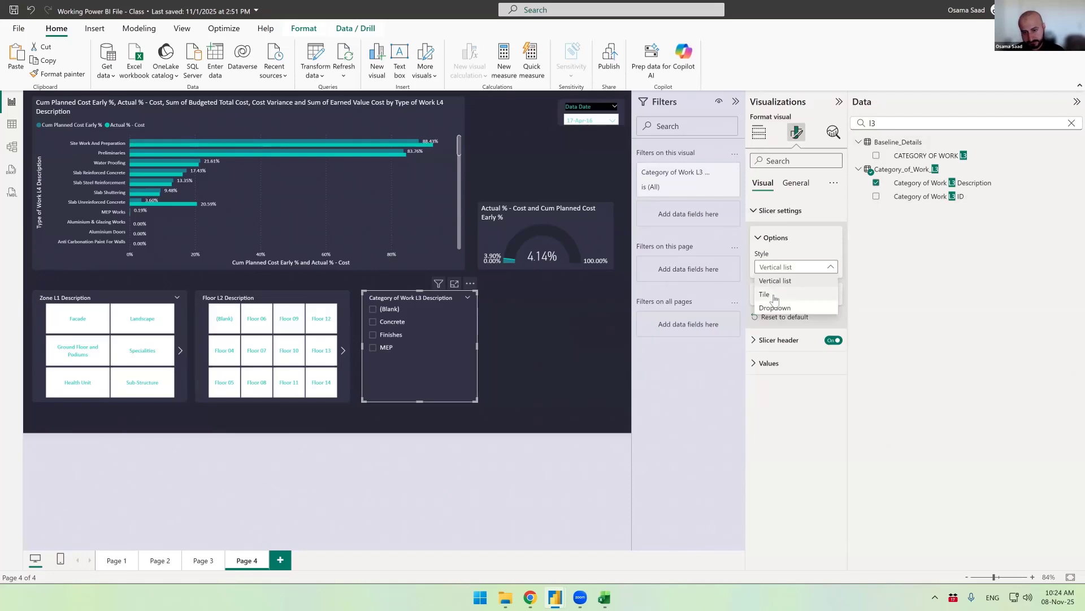
click(774, 296)
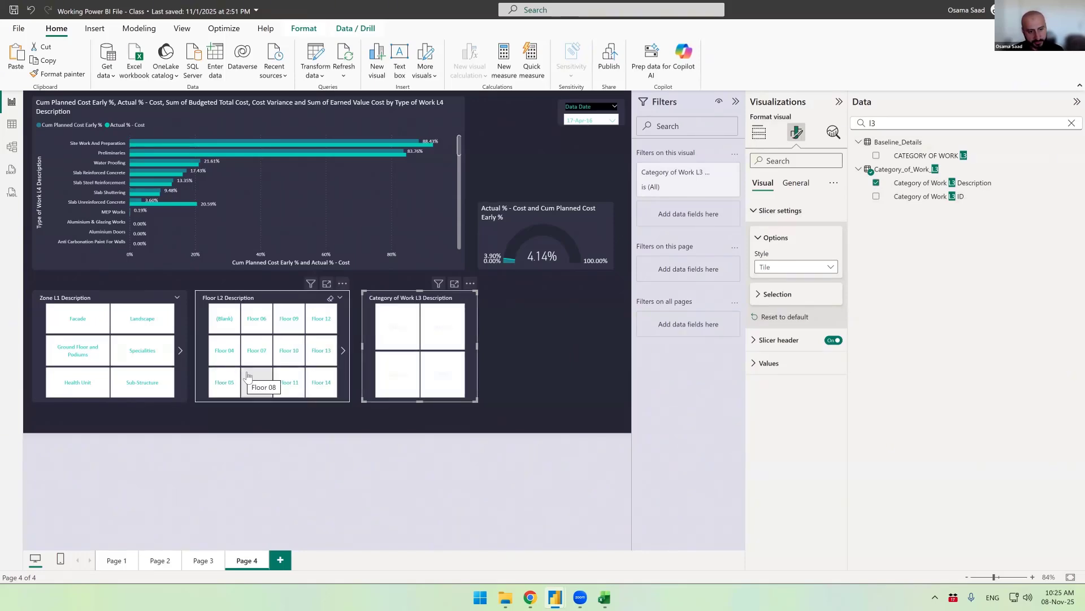
click(267, 300)
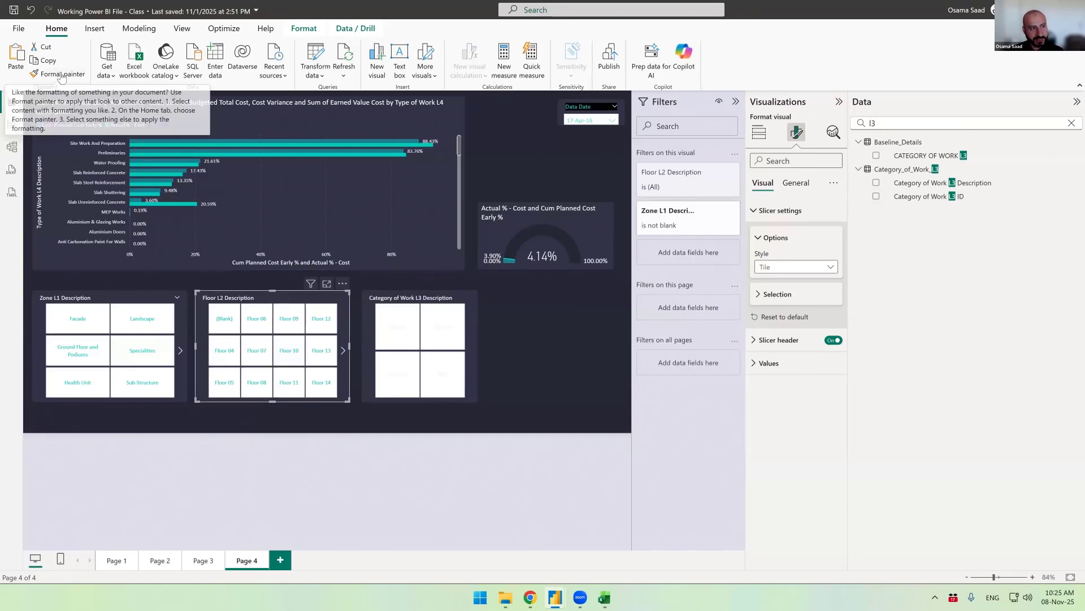
click(368, 302)
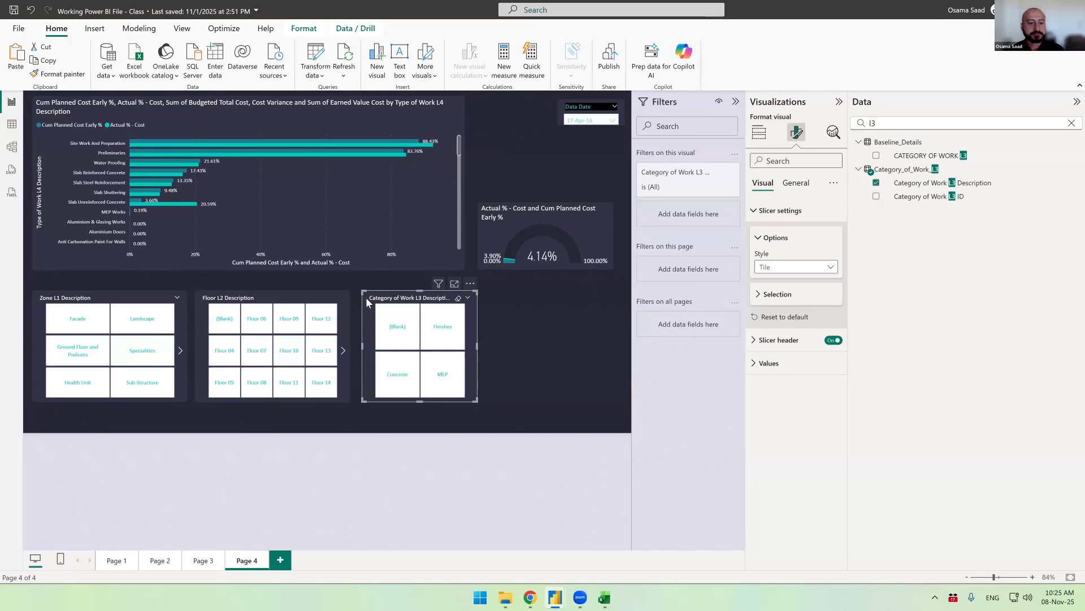
- Duplicate the Category of Work L3 Description slicer to its right and replace the copy's field with Type of Work L4 Description
drag(368, 298, 499, 301)
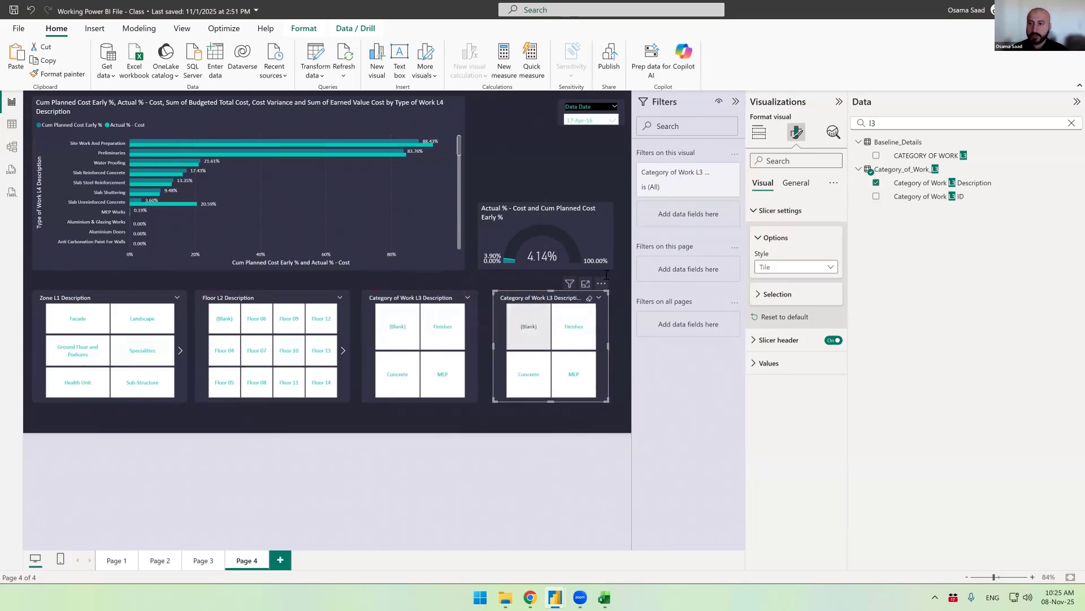
click(897, 121)
key(BackSpace)
text(4)
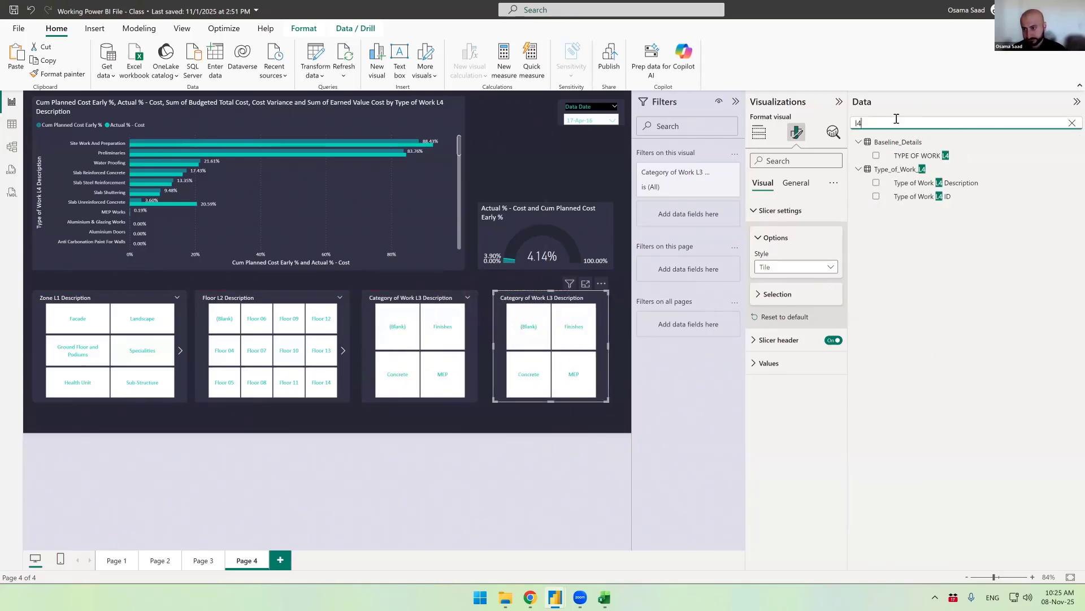
drag(961, 181, 565, 323)
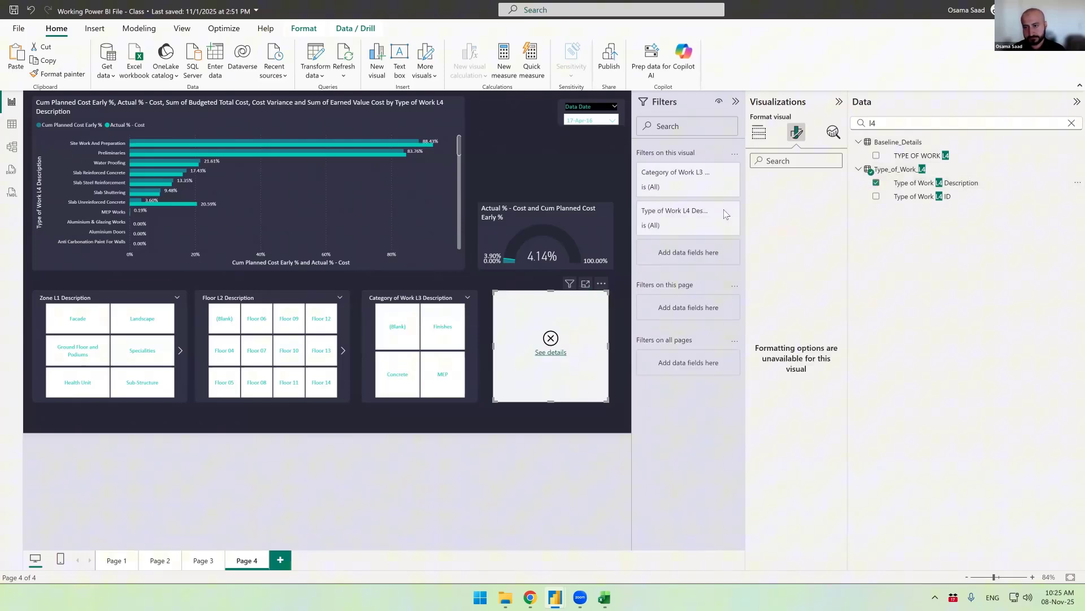
click(759, 133)
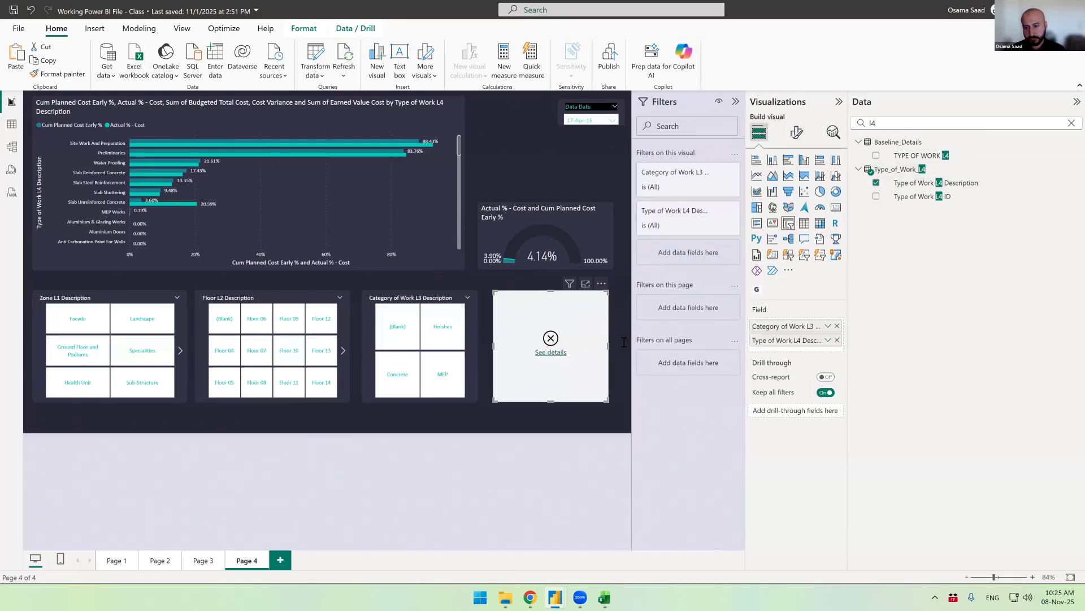
click(837, 326)
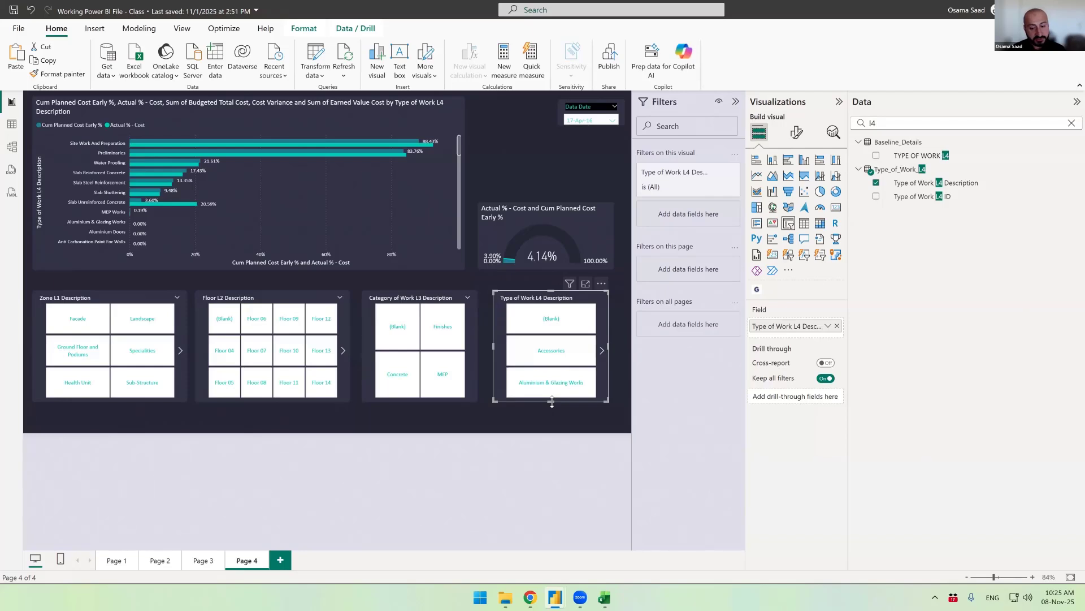
- Widen the Type of Work L4 Description slicer toward the right edge of the report page
drag(545, 421, 554, 400)
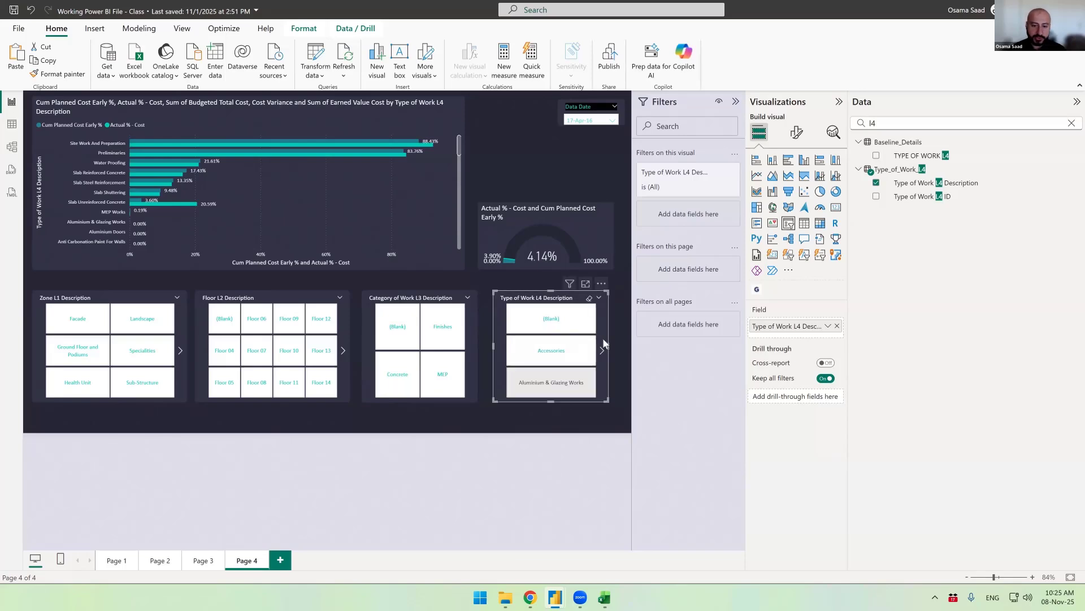
drag(608, 344, 623, 341)
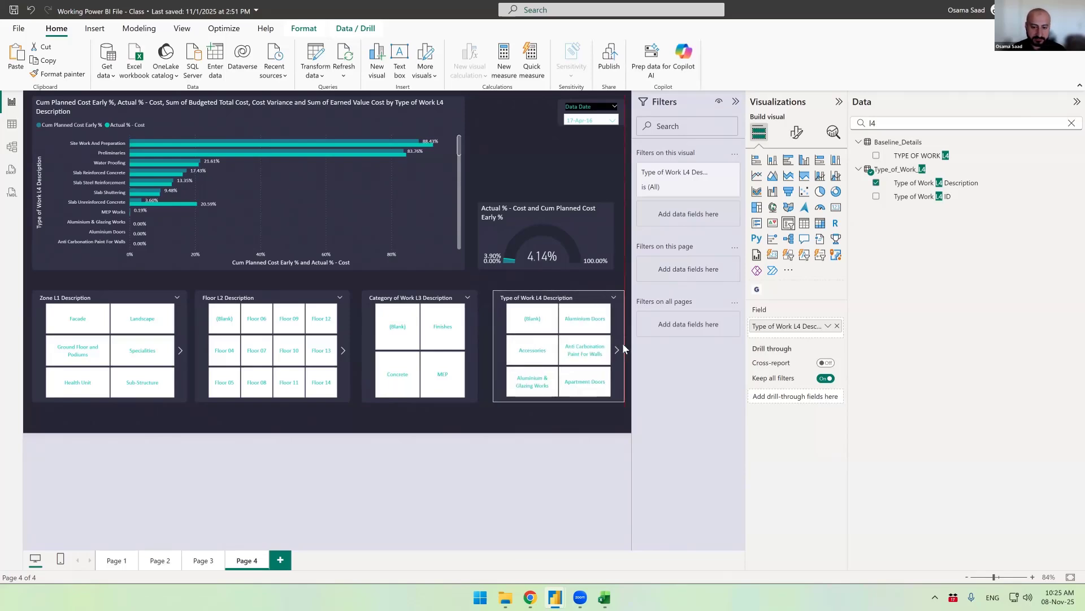
- Filter Page 4 by zone Ground Floor and Podiums, floor Ground Floor and category Concrete, and browse the Type of Work L4 slicer's tiles
click(476, 366)
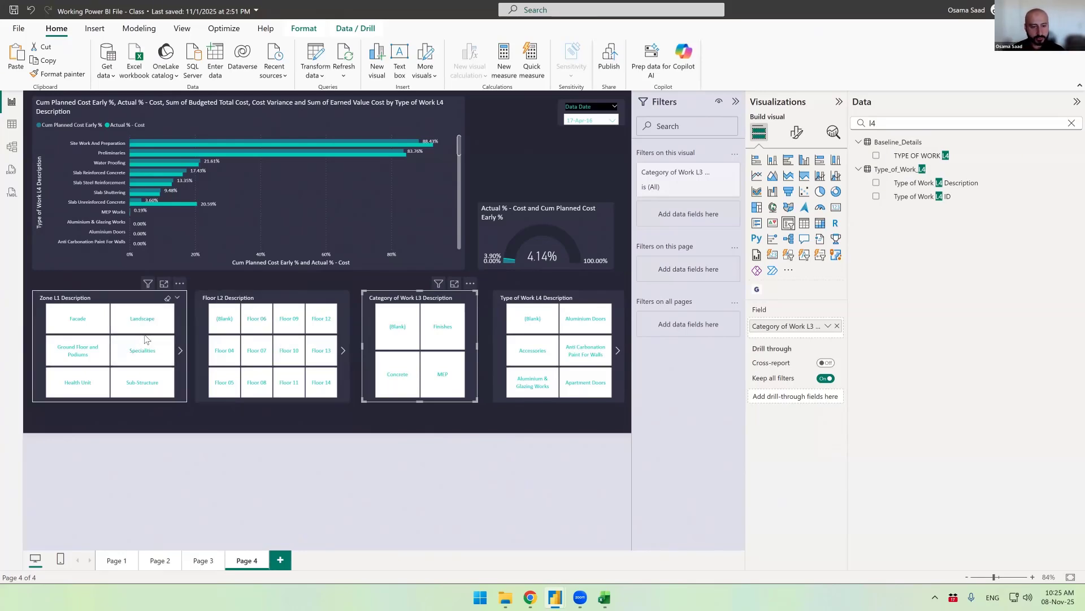
click(124, 292)
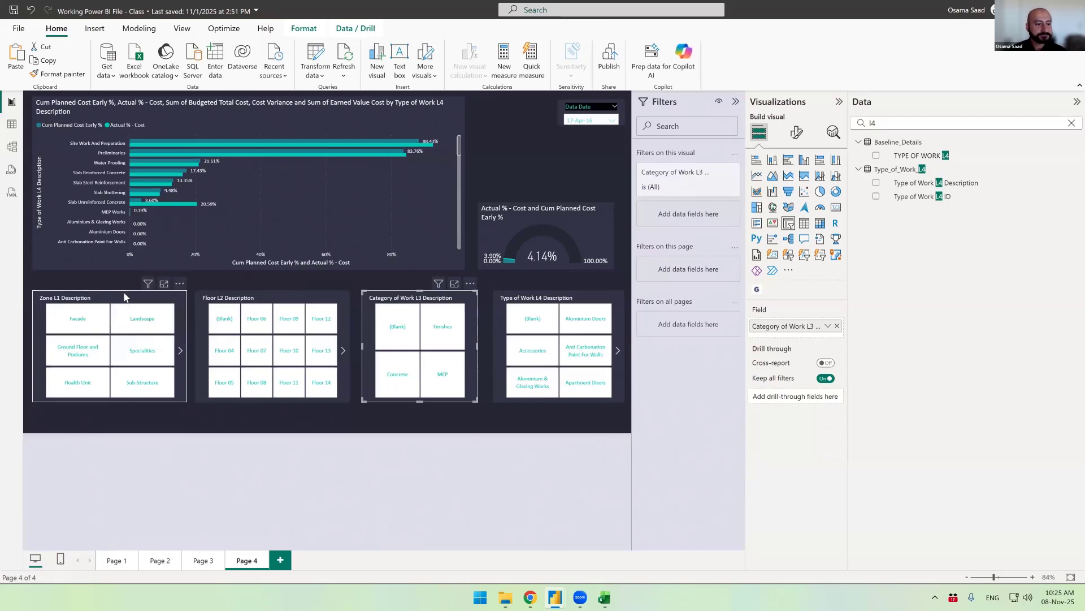
click(83, 357)
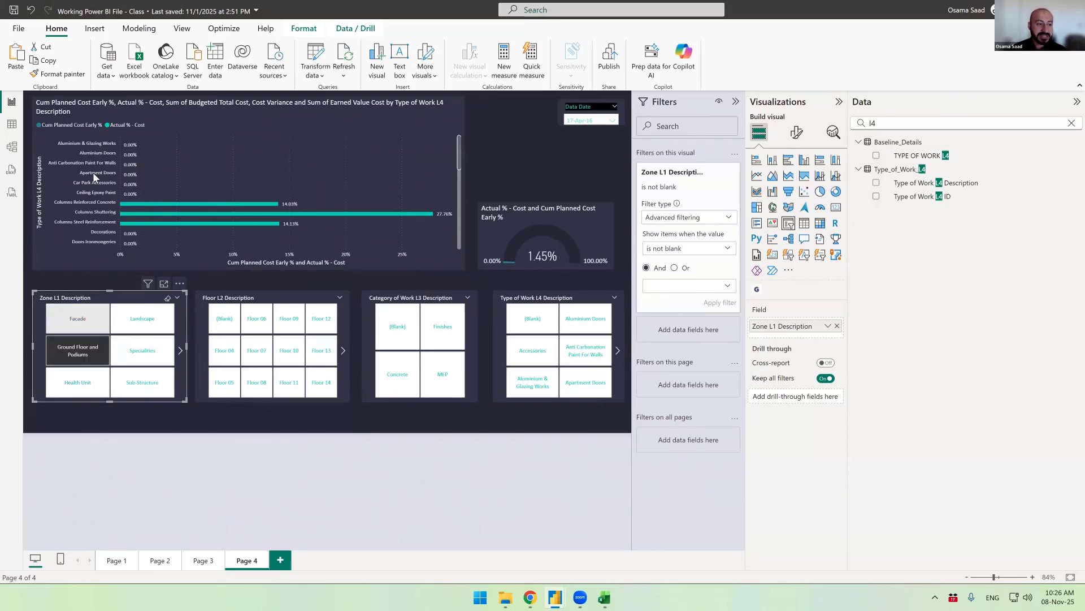
click(89, 356)
click(89, 356)
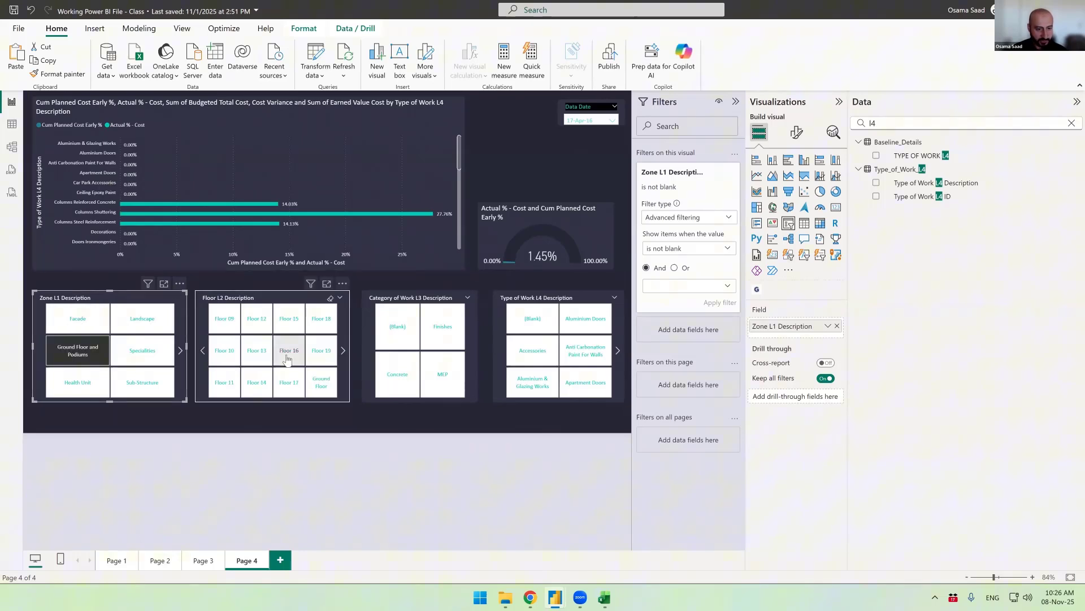
scroll(311, 364, up, 1)
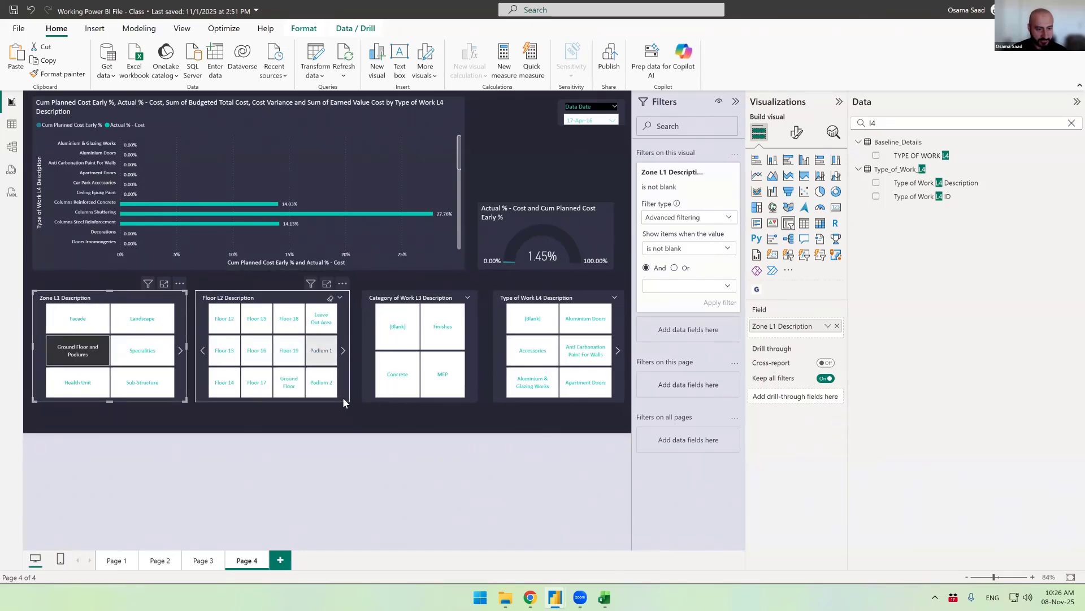
click(291, 394)
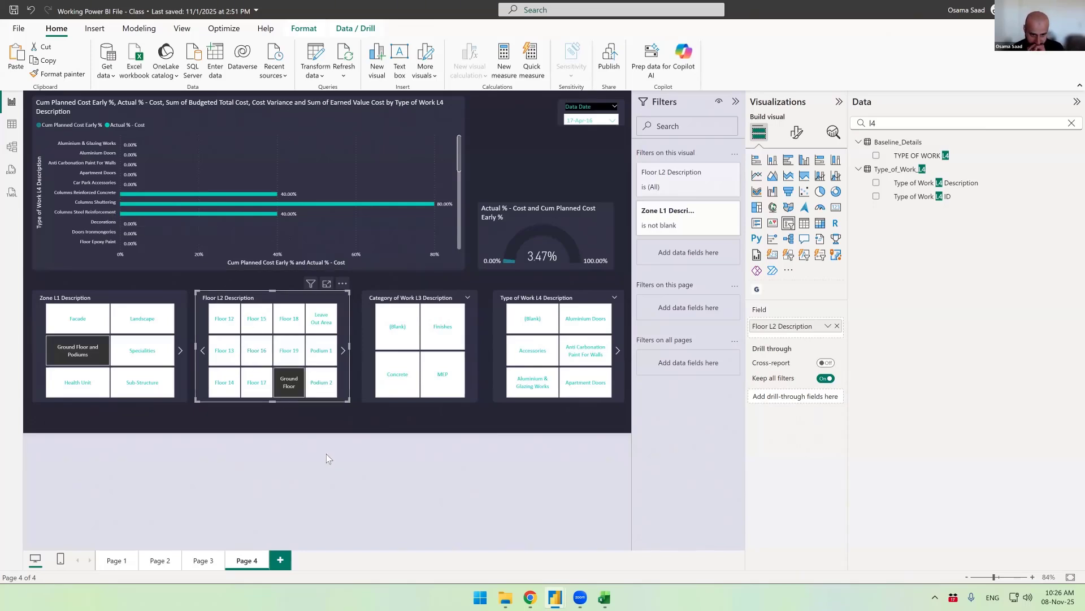
click(390, 384)
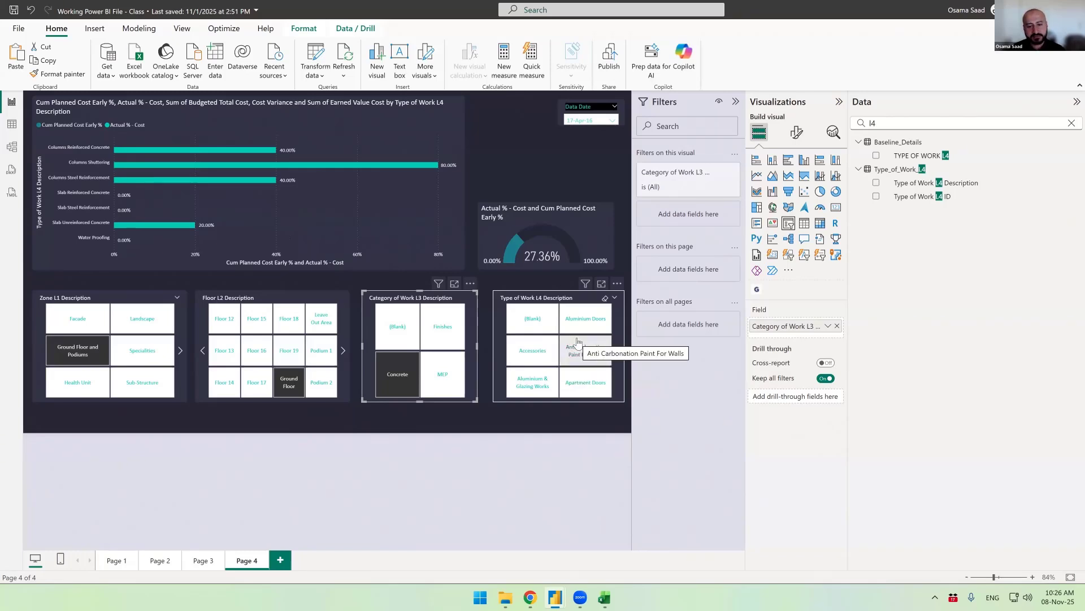
scroll(577, 340, down, 1)
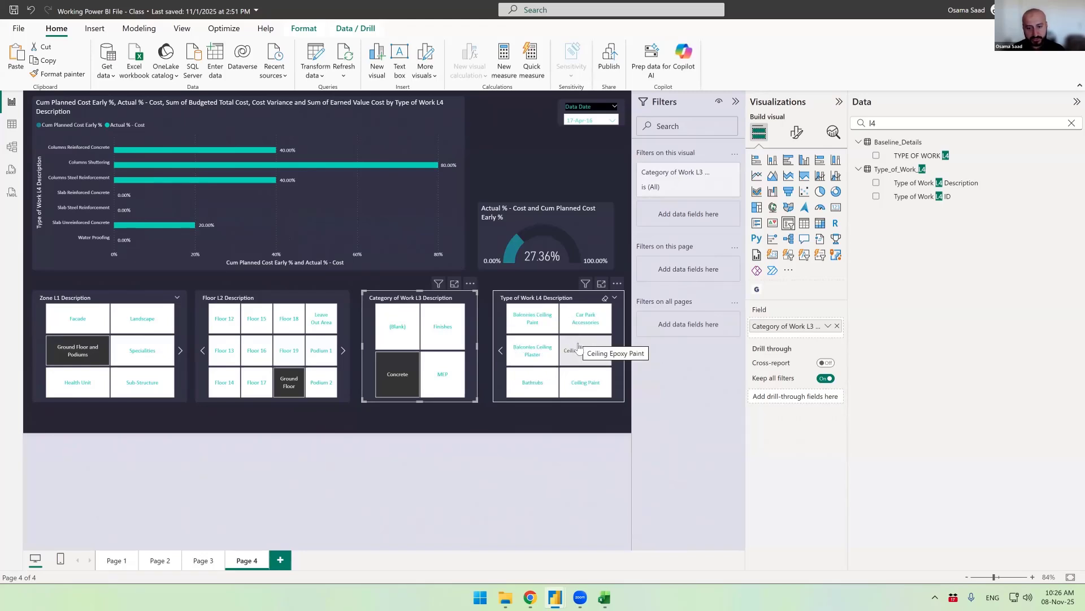
scroll(578, 344, down, 2)
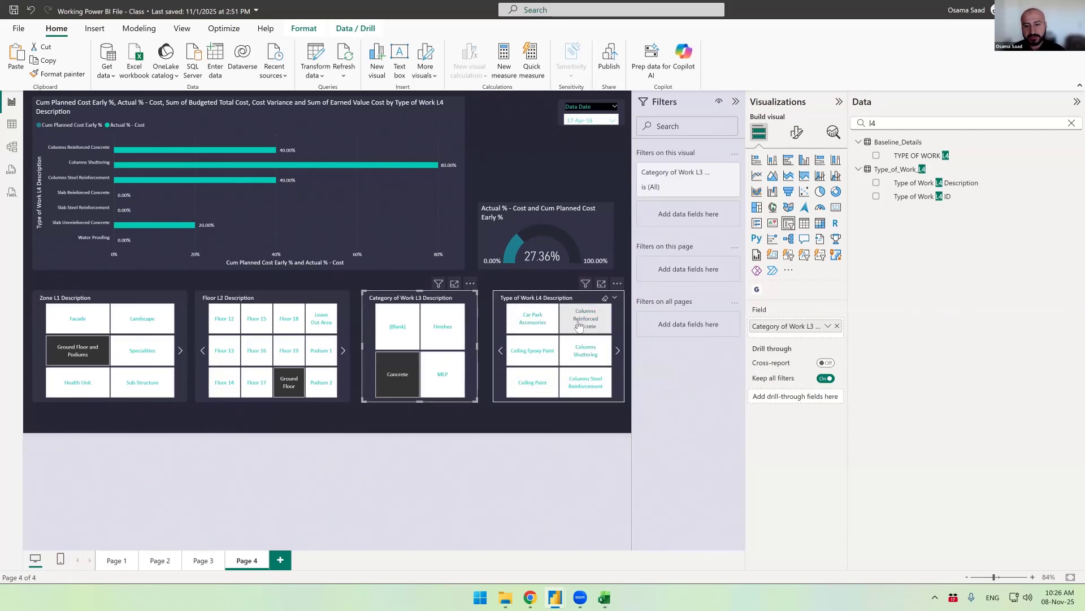
- Clear the Concrete, Ground Floor and Ground Floor and Podiums selections from their slicers
click(546, 300)
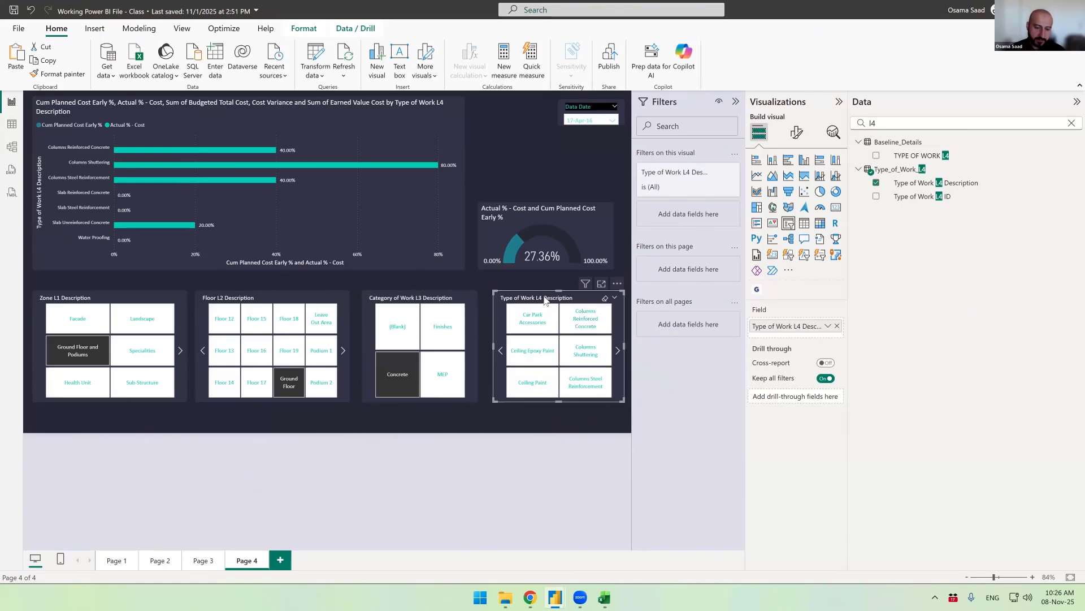
click(406, 390)
click(286, 385)
click(81, 354)
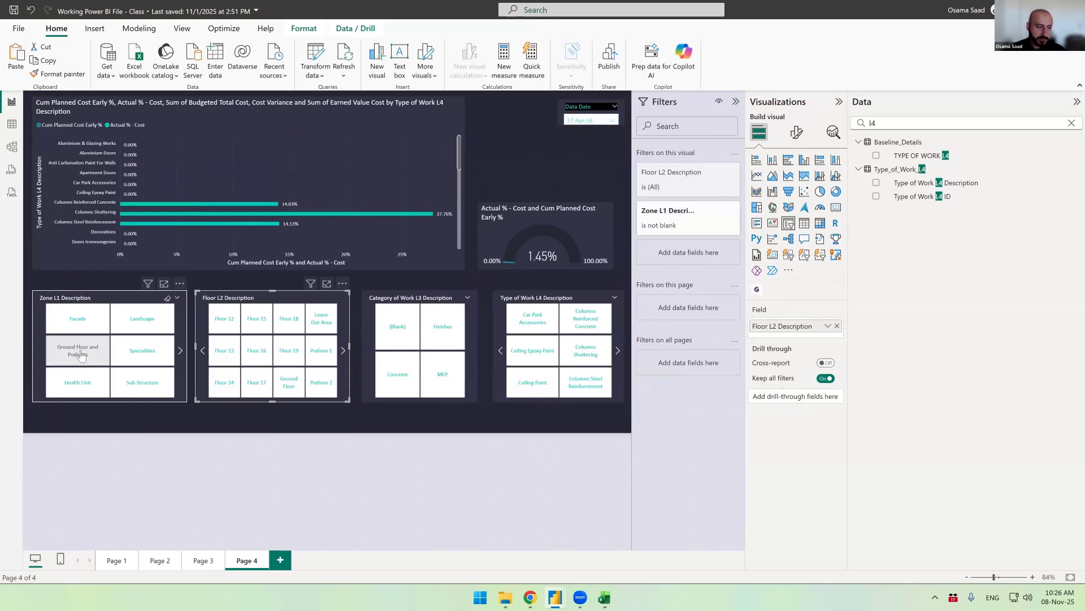
- In the data model, set the cross-filter direction of the relationship between Baseline_Details and Zone_L1 to Both
click(11, 148)
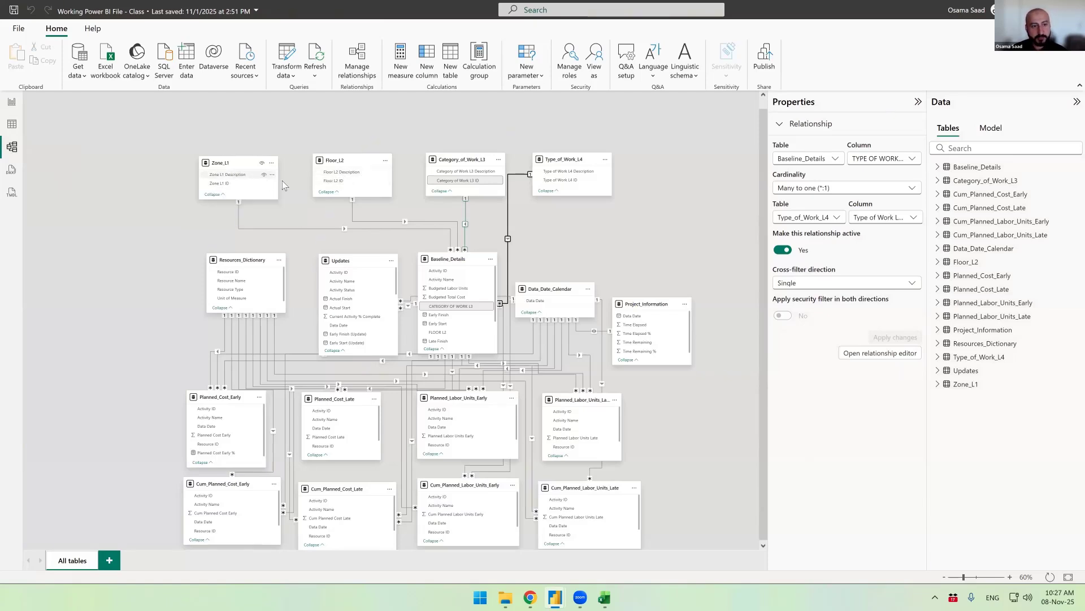
mouse_move(452, 262)
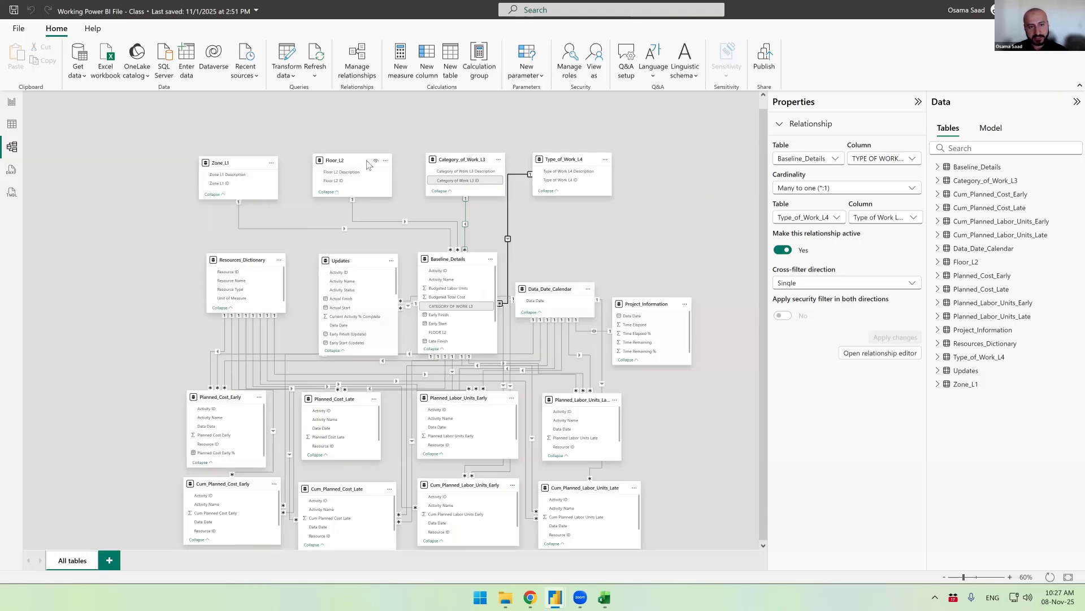
mouse_move(368, 165)
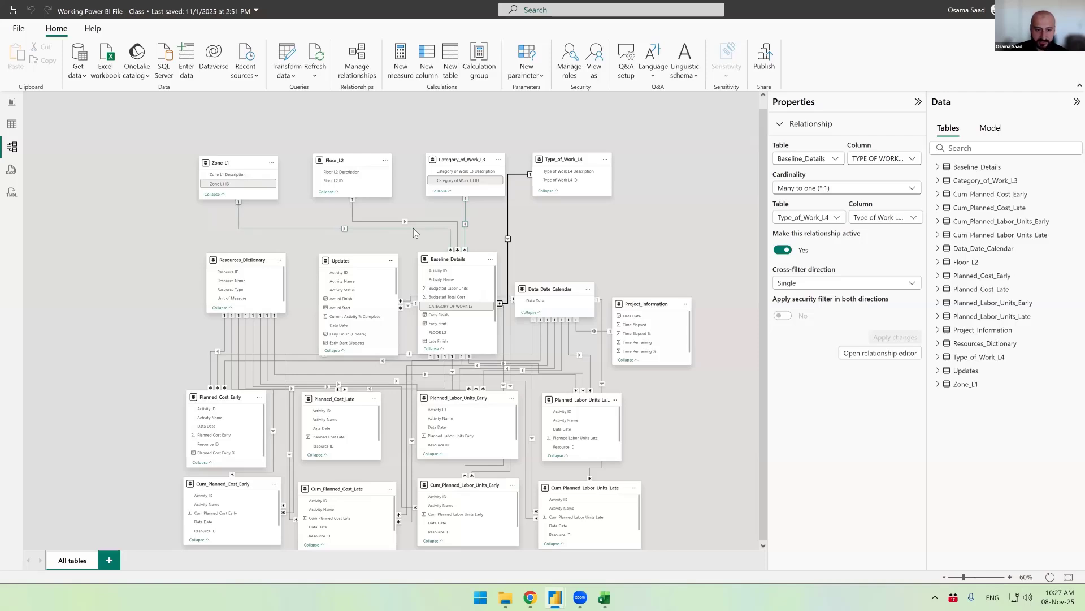
double_click(286, 228)
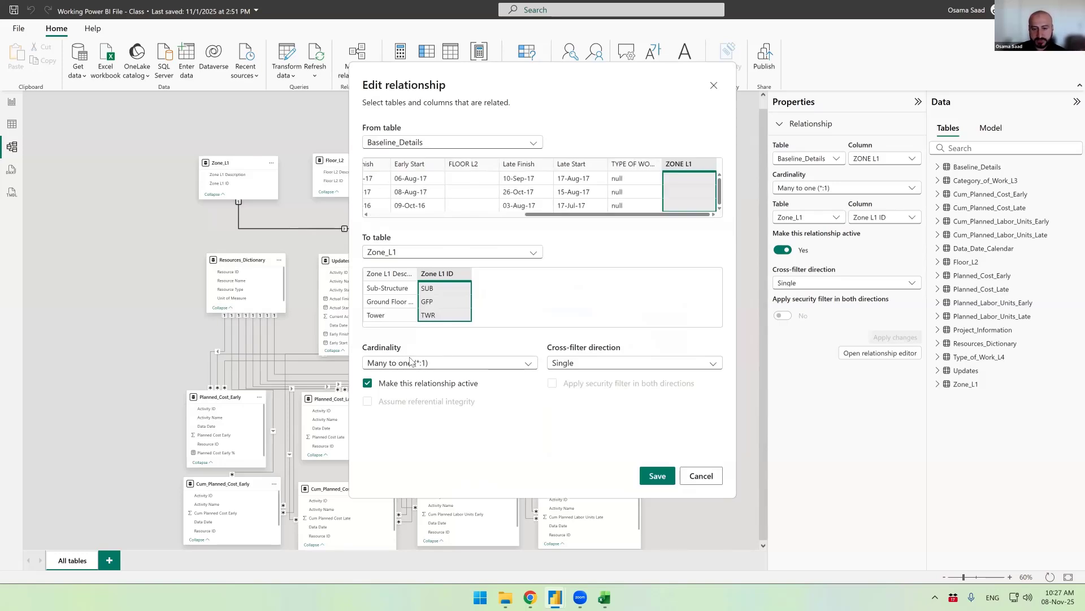
click(596, 362)
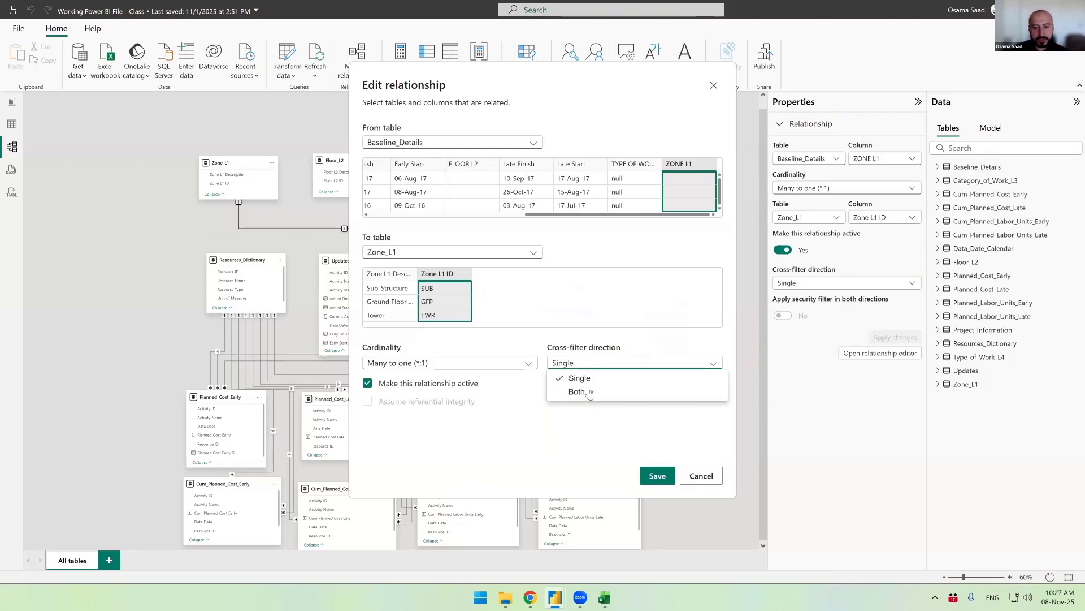
click(588, 392)
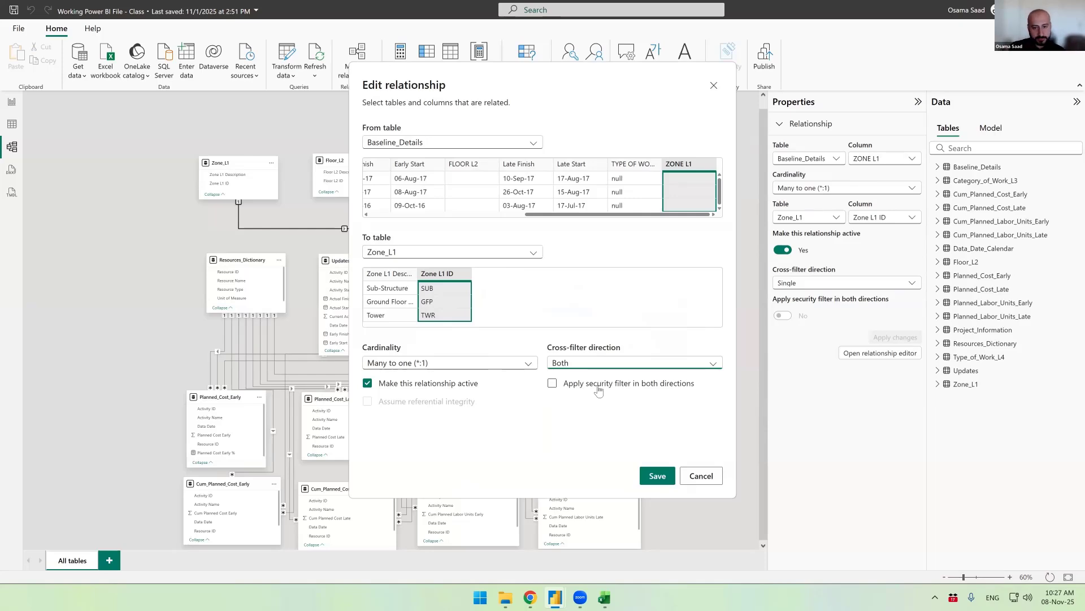
click(656, 477)
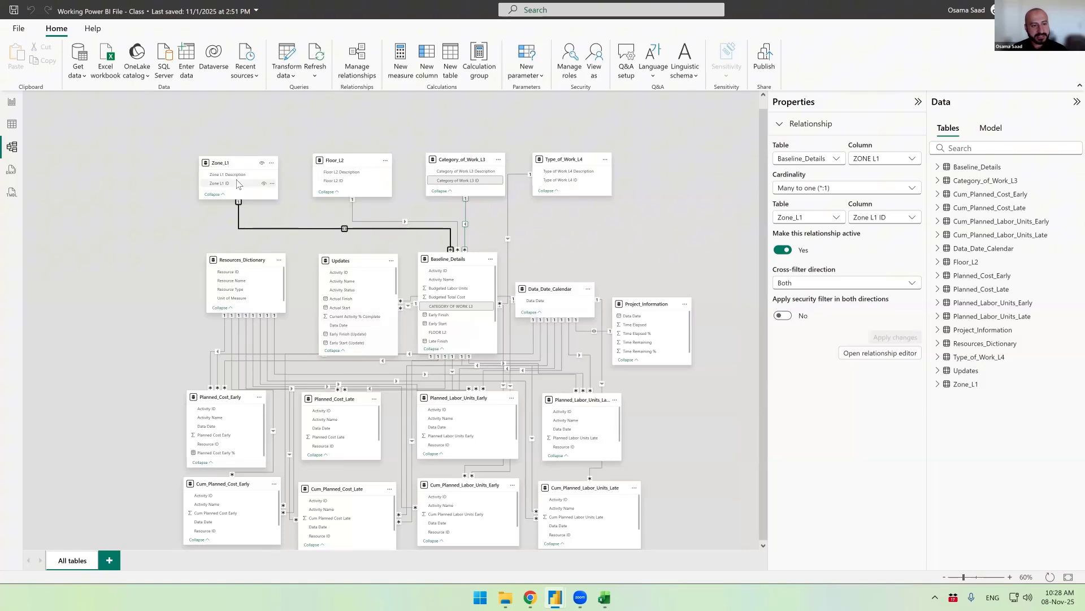
- Set the cross-filter direction of the relationship between Baseline_Details and Floor_L2 to Both
double_click(352, 215)
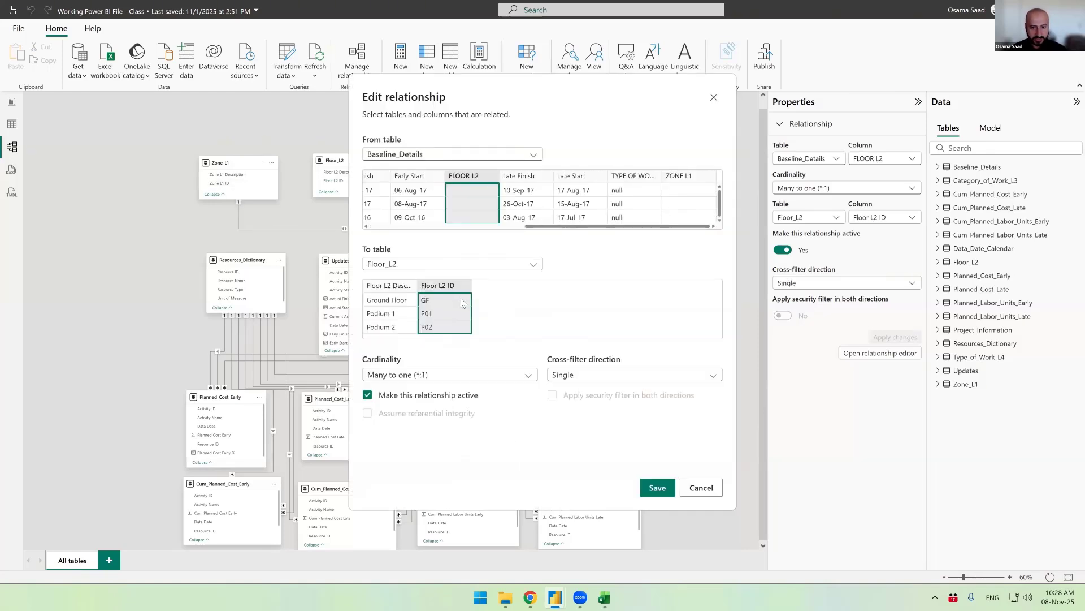
click(600, 376)
click(576, 403)
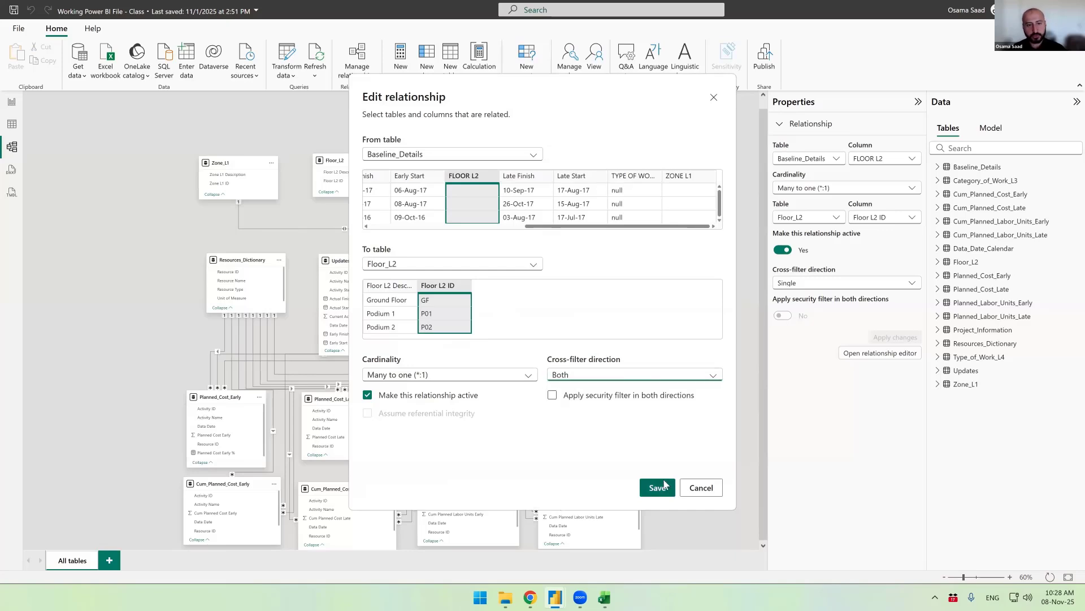
click(663, 487)
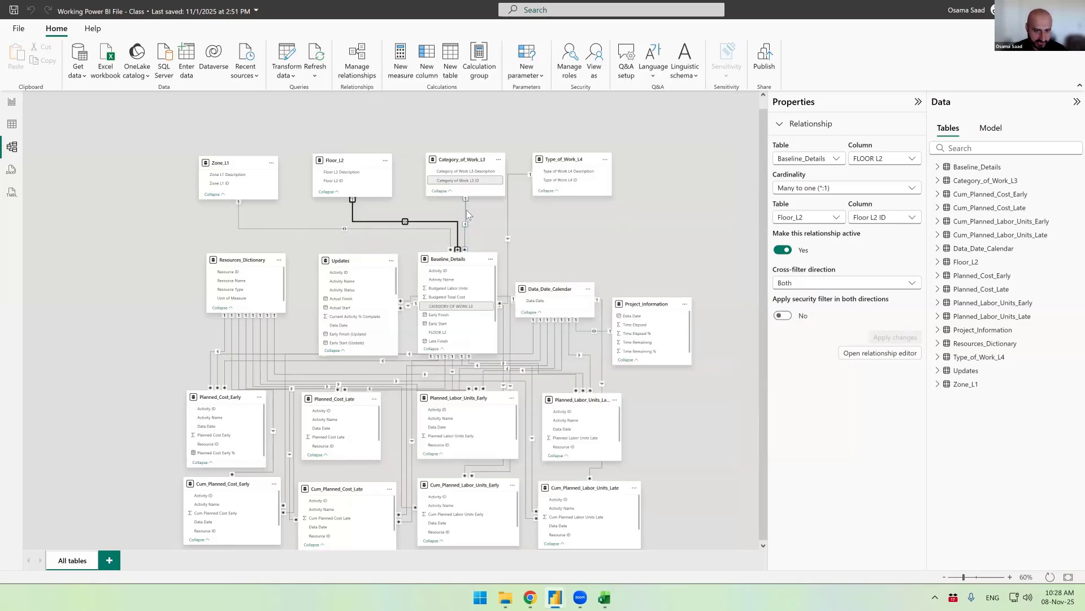
- Set the cross-filter direction of the relationship between Baseline_Details and Category_of_Work_L3 to Both
double_click(467, 209)
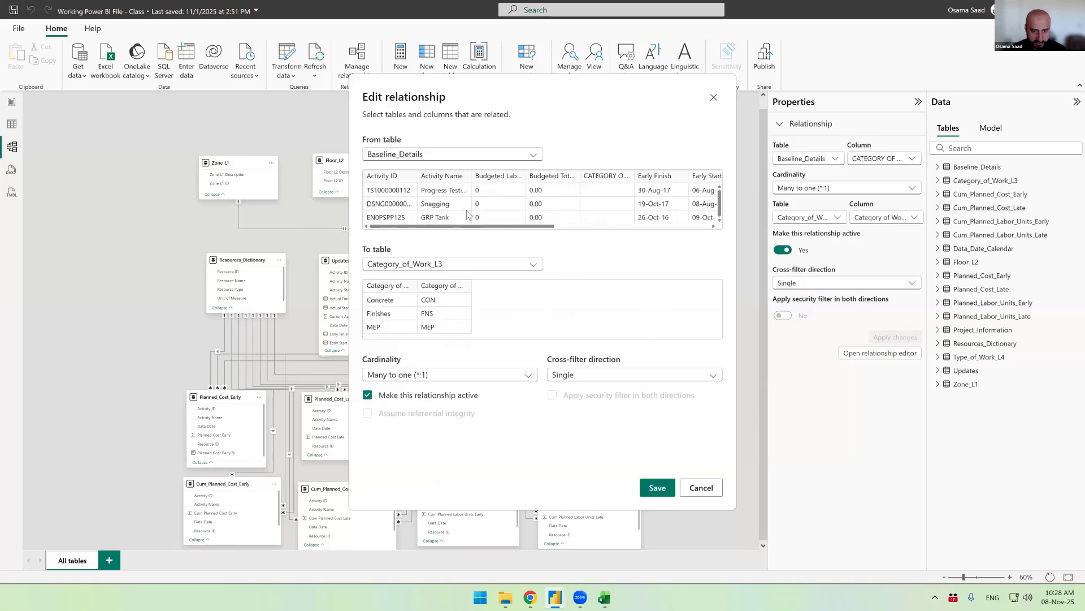
click(606, 375)
click(578, 404)
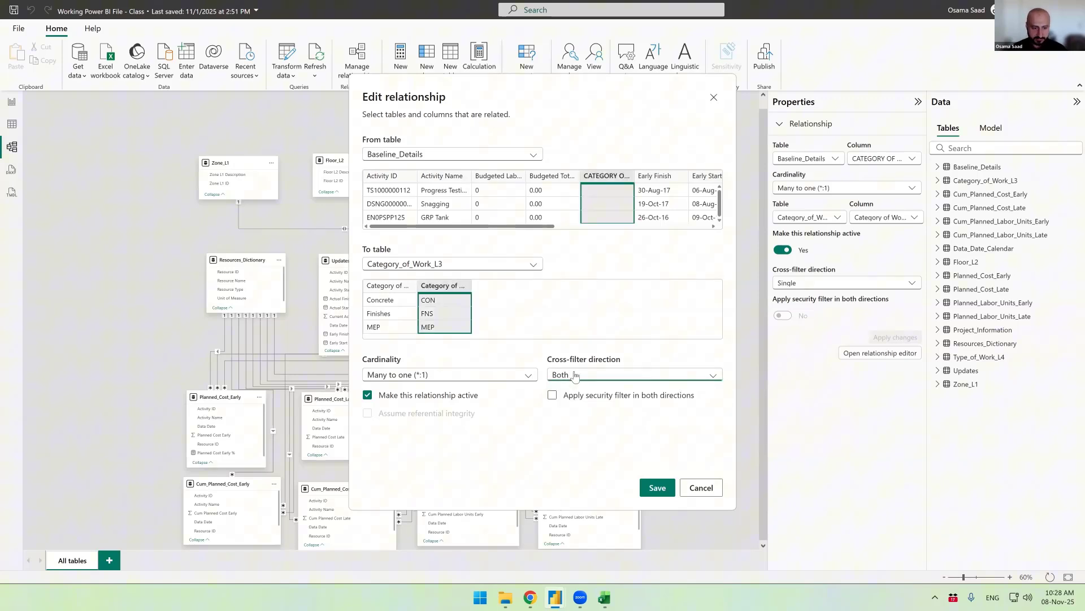
click(657, 487)
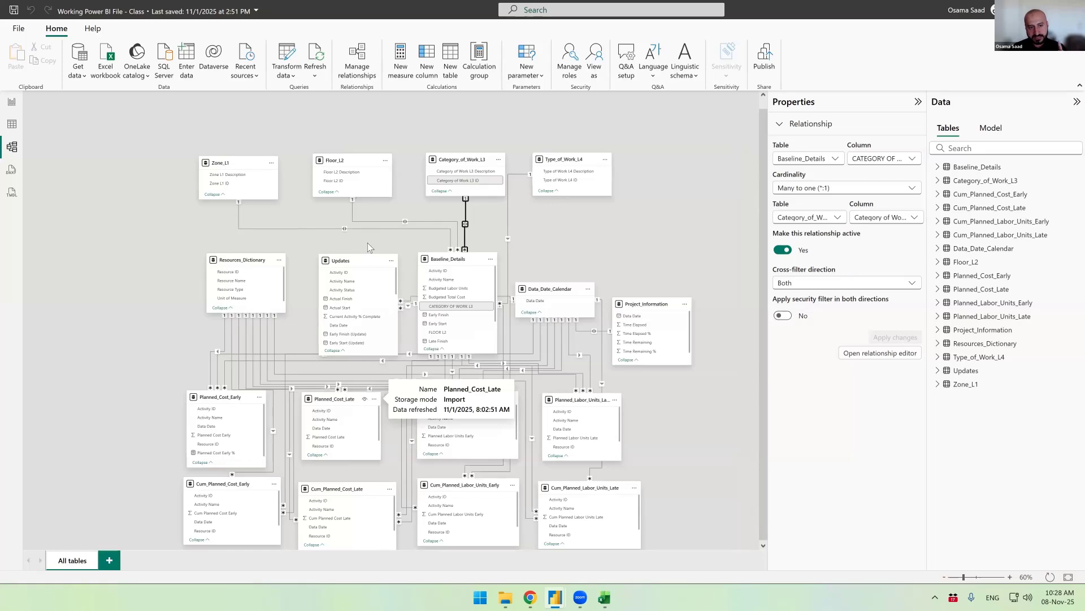
- Set the cross-filter direction of the relationship between Baseline_Details and Type_of_Work_L4 to Both
click(508, 220)
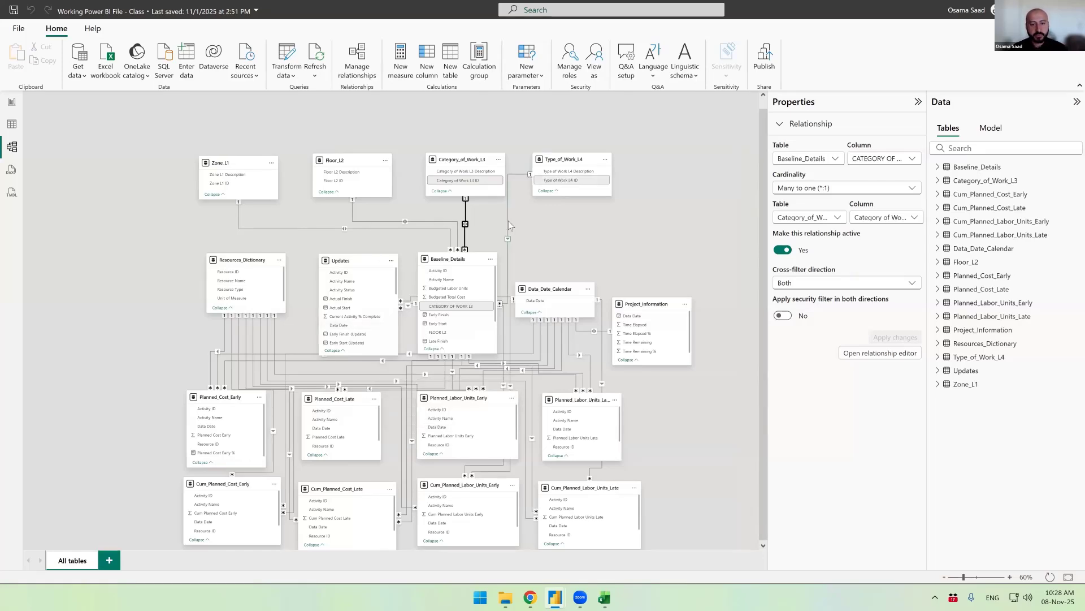
click(585, 376)
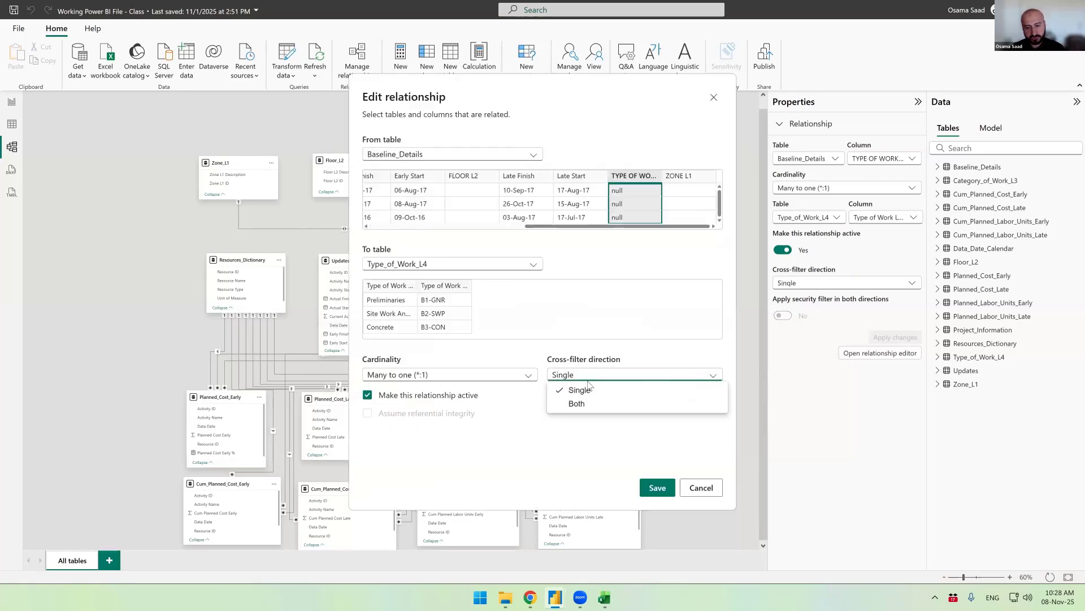
click(594, 406)
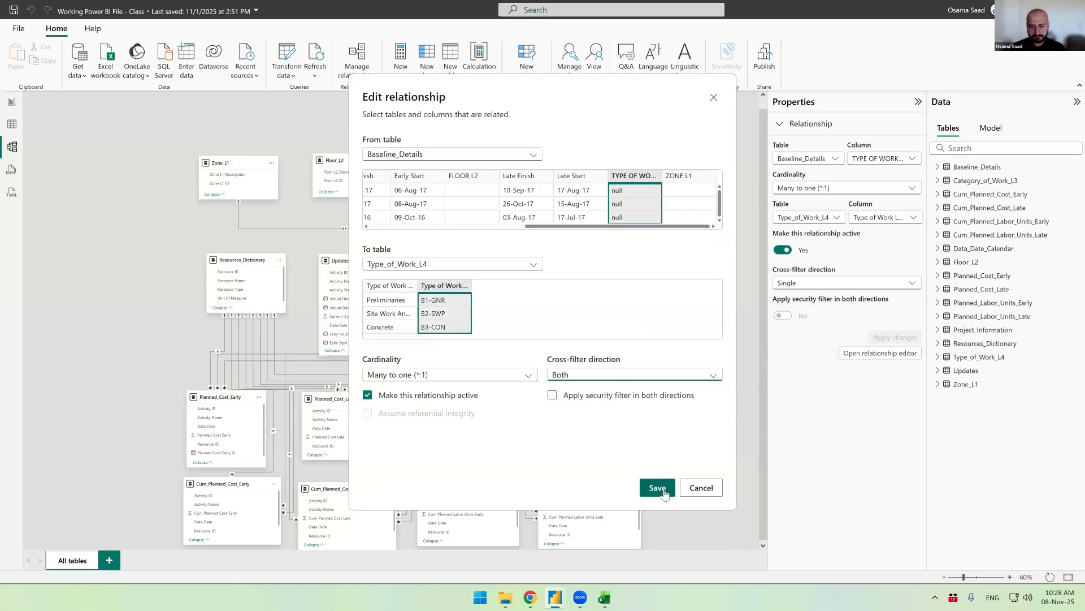
click(664, 493)
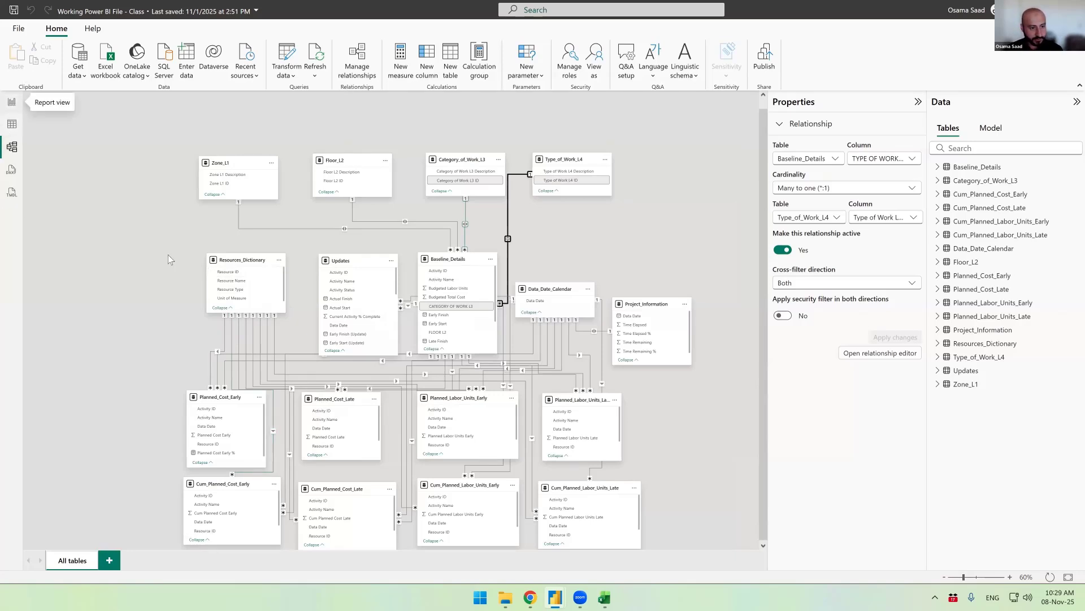
- Return to the report and filter Page 4 by zone Ground Floor and Podiums, floor Ground Floor and category Concrete
click(11, 101)
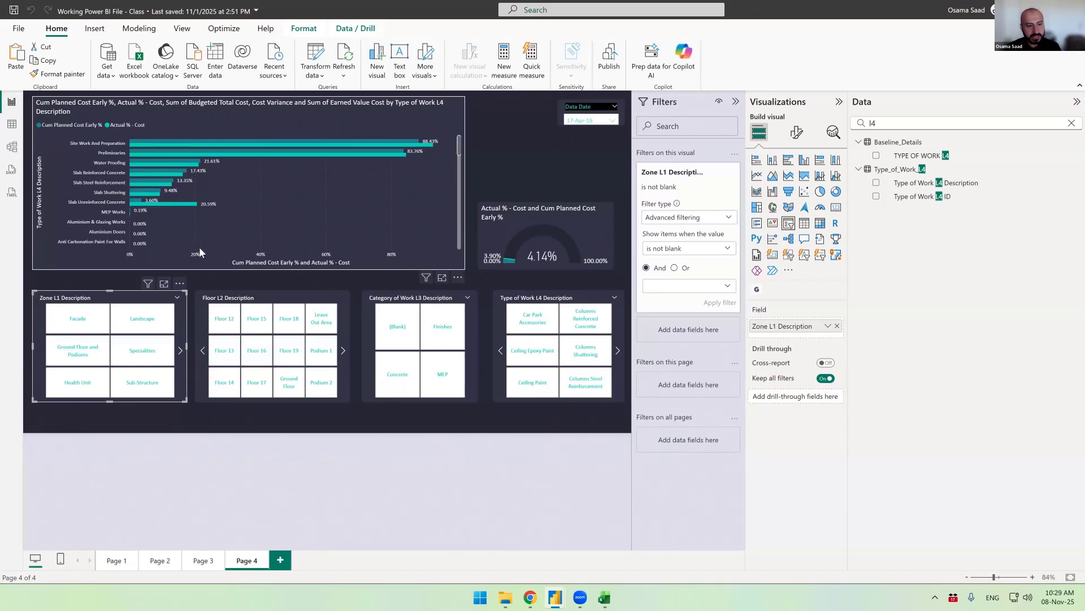
click(265, 319)
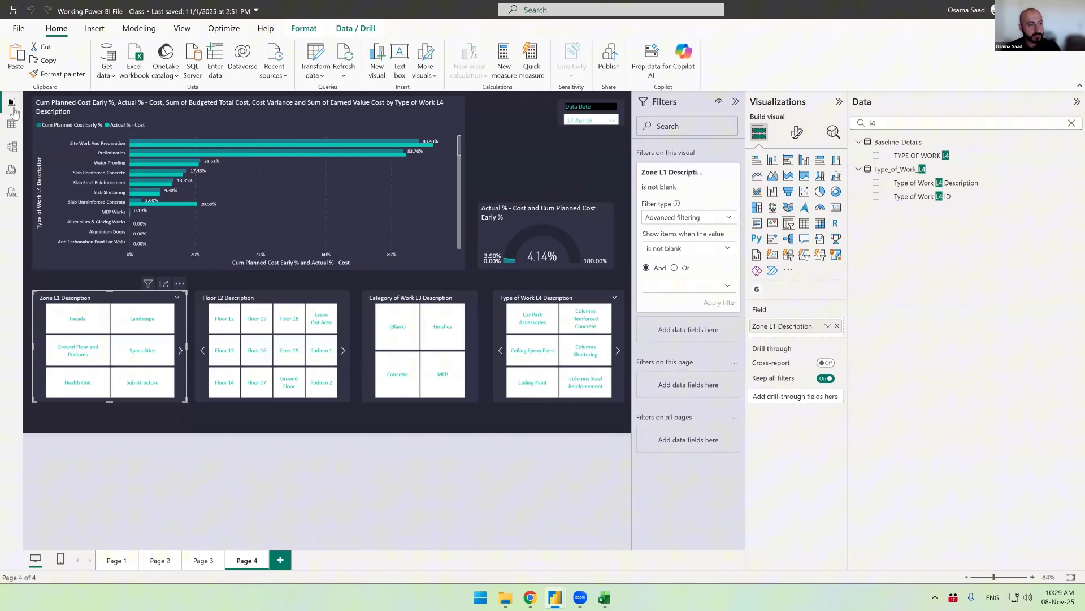
click(12, 146)
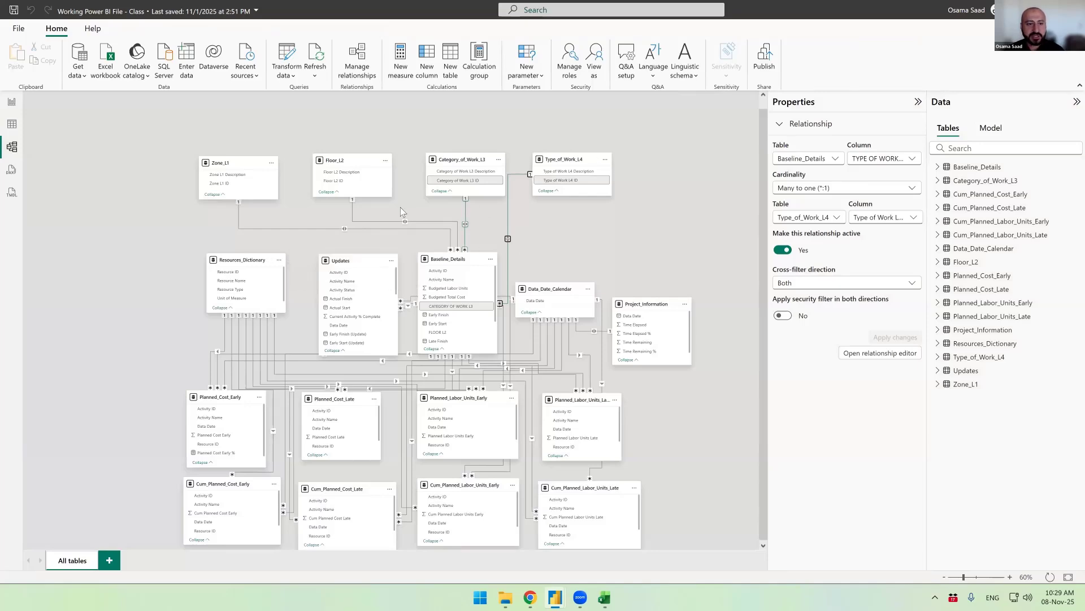
click(9, 102)
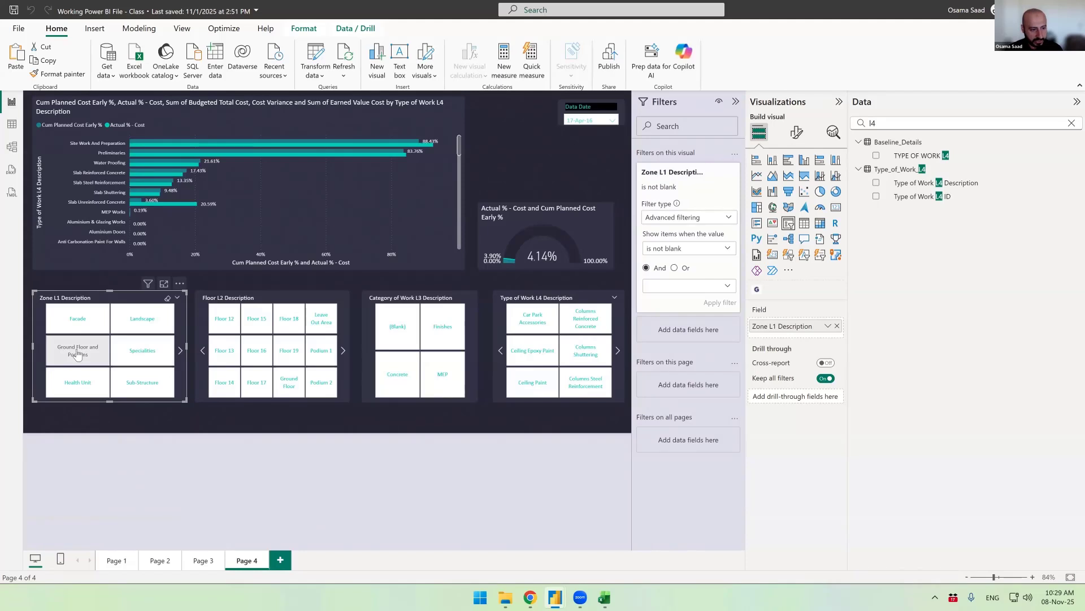
click(78, 354)
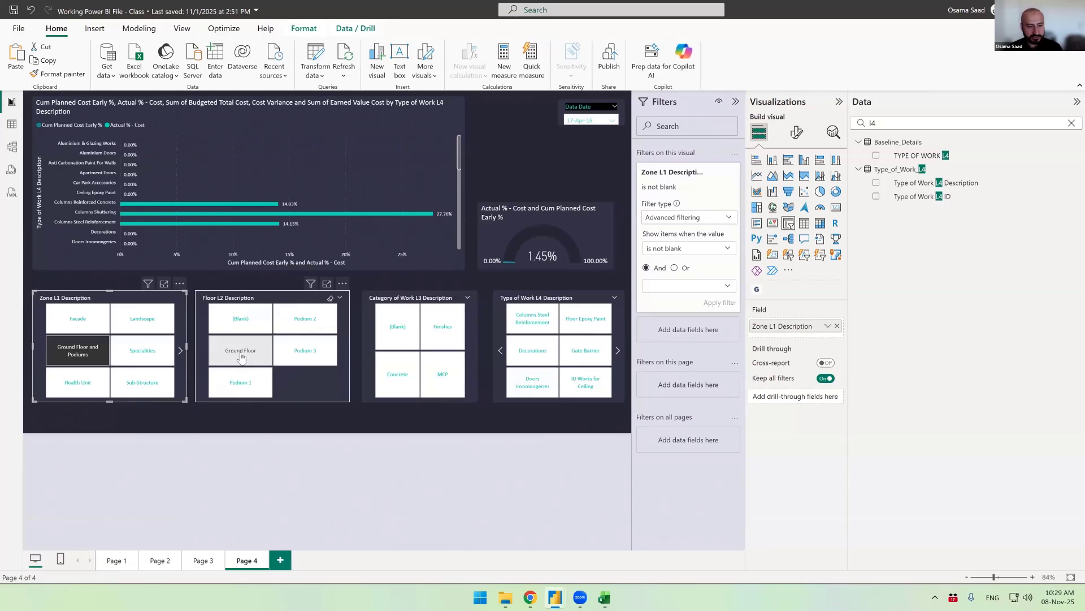
click(240, 356)
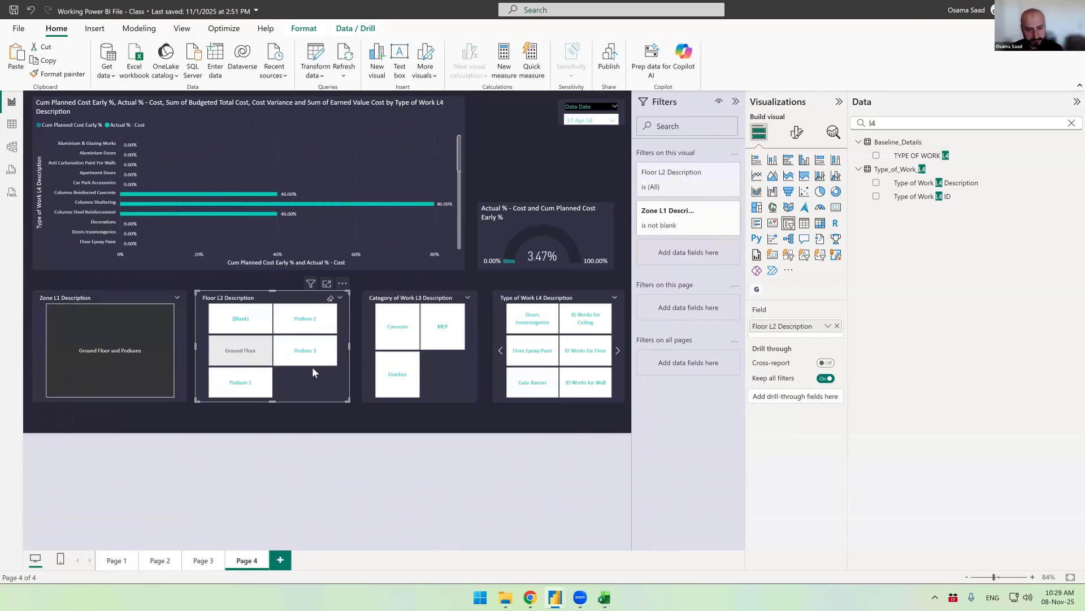
click(389, 339)
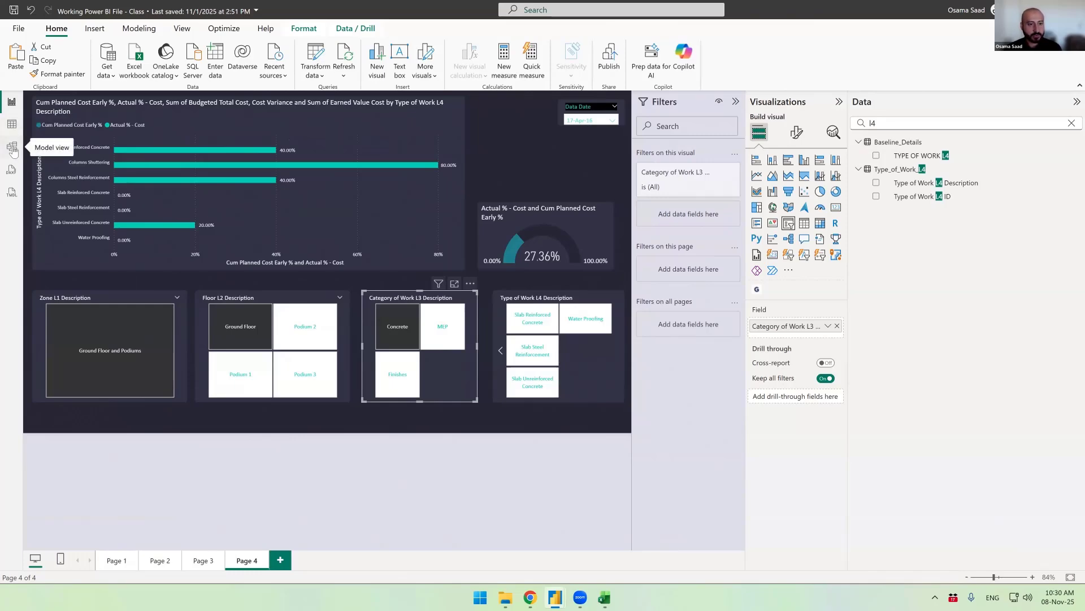
- Review the table relationships in the model and recheck the Page 4 slicers with category Concrete toggled under the Ground Floor selection
click(12, 148)
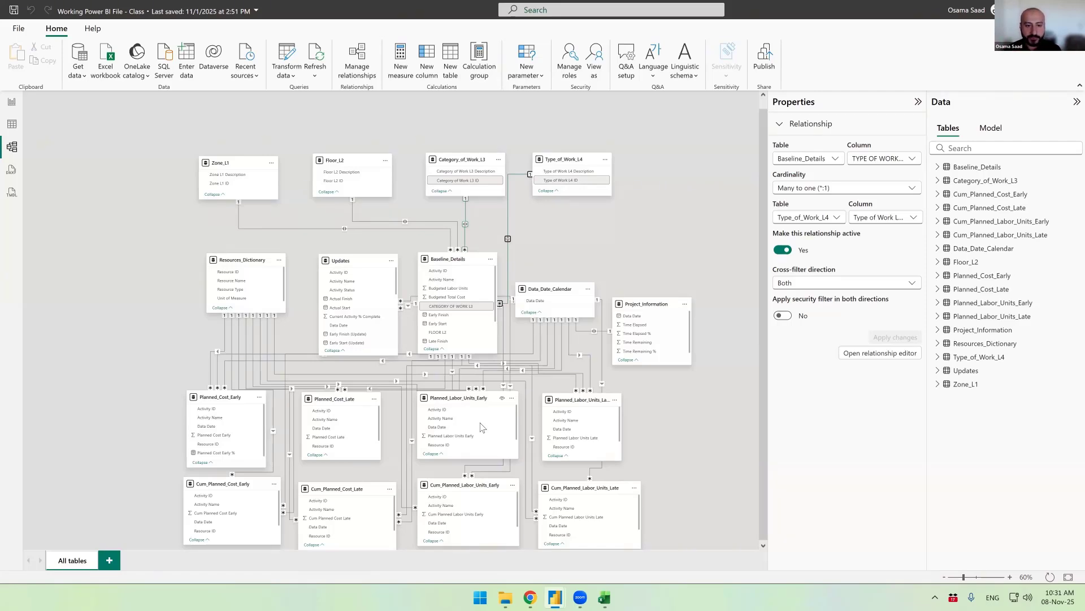
click(12, 101)
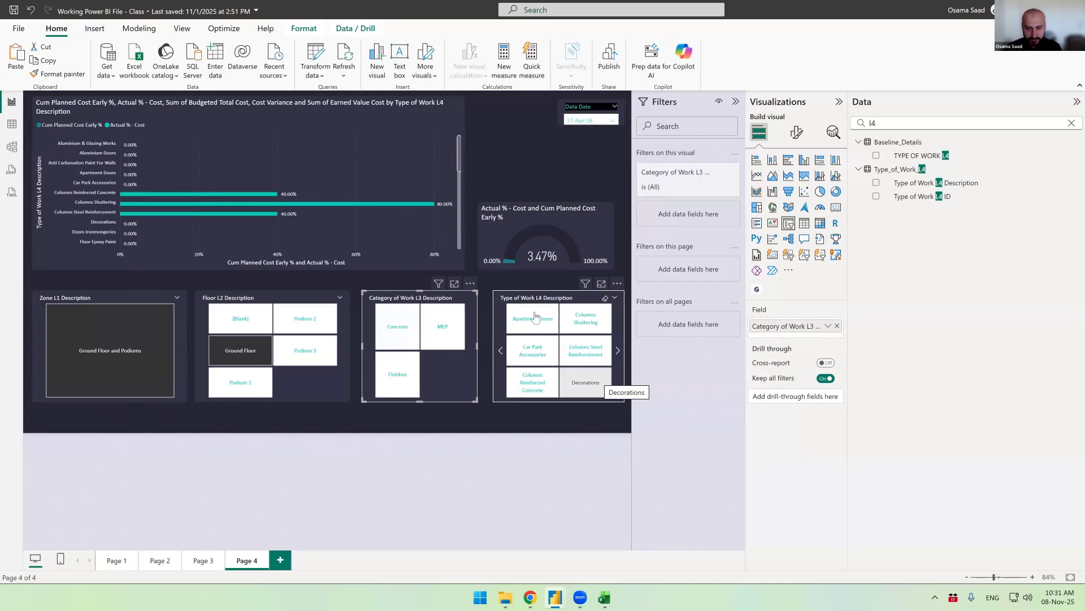
click(415, 342)
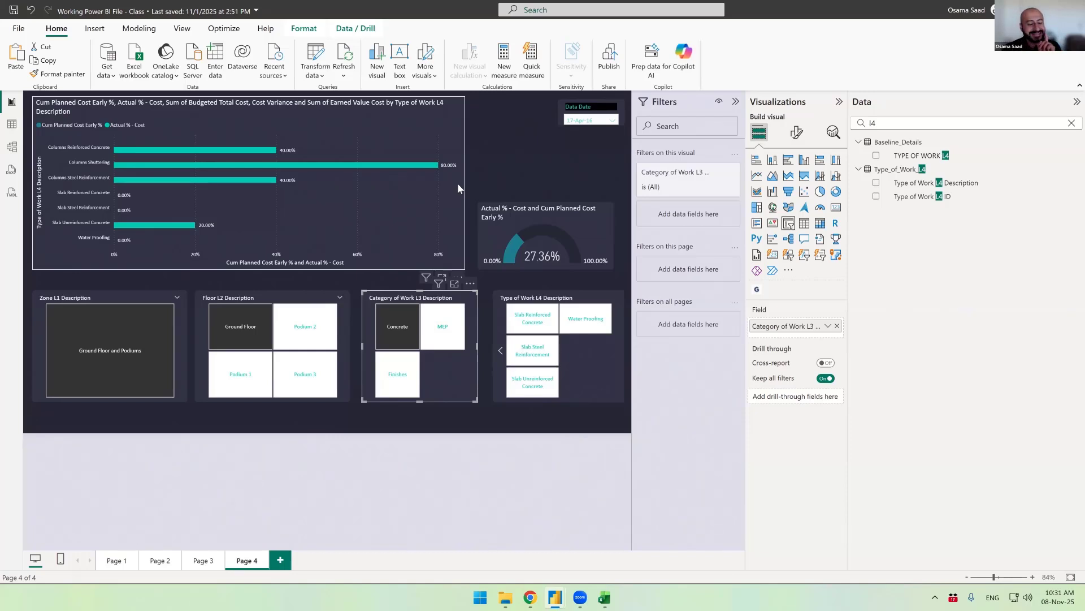
click(151, 342)
click(151, 342)
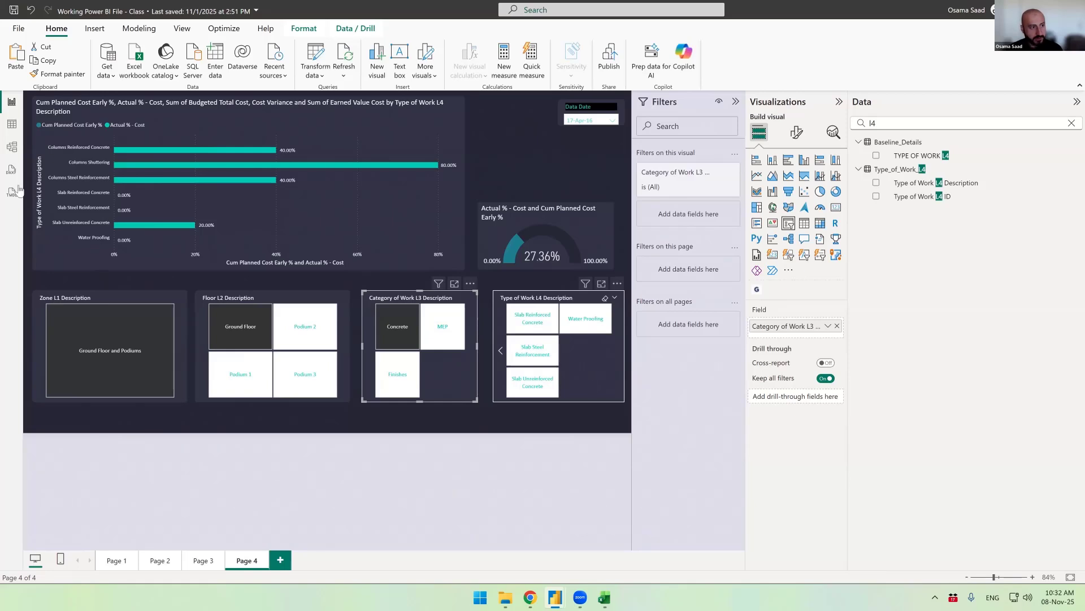
- Clear the Concrete category, Ground Floor floor and Ground Floor and Podiums zone selections from the Page 4 slicers
click(586, 373)
click(390, 323)
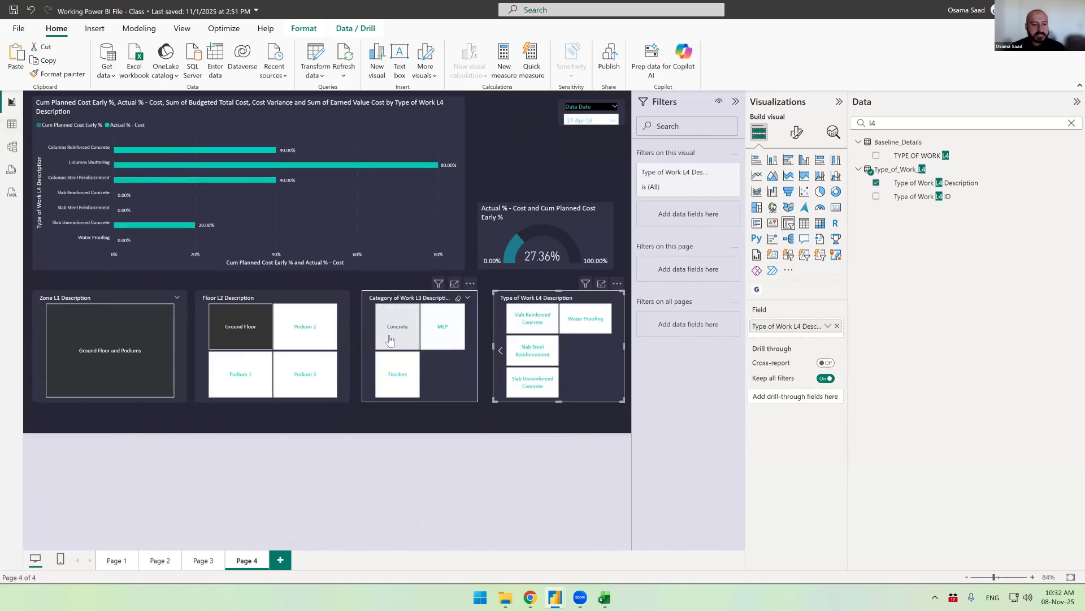
click(249, 342)
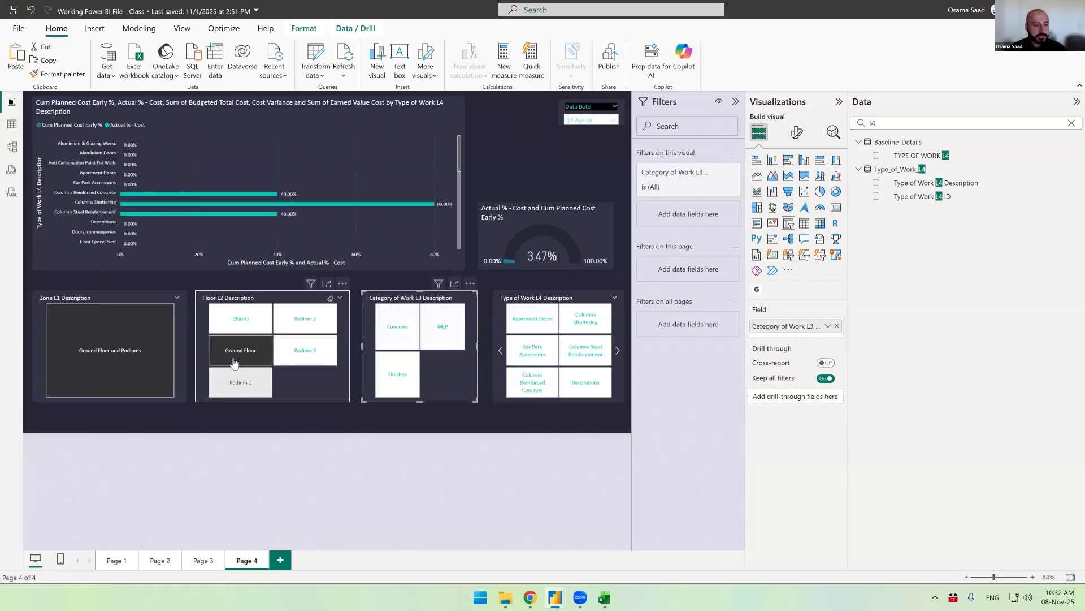
click(238, 362)
click(77, 356)
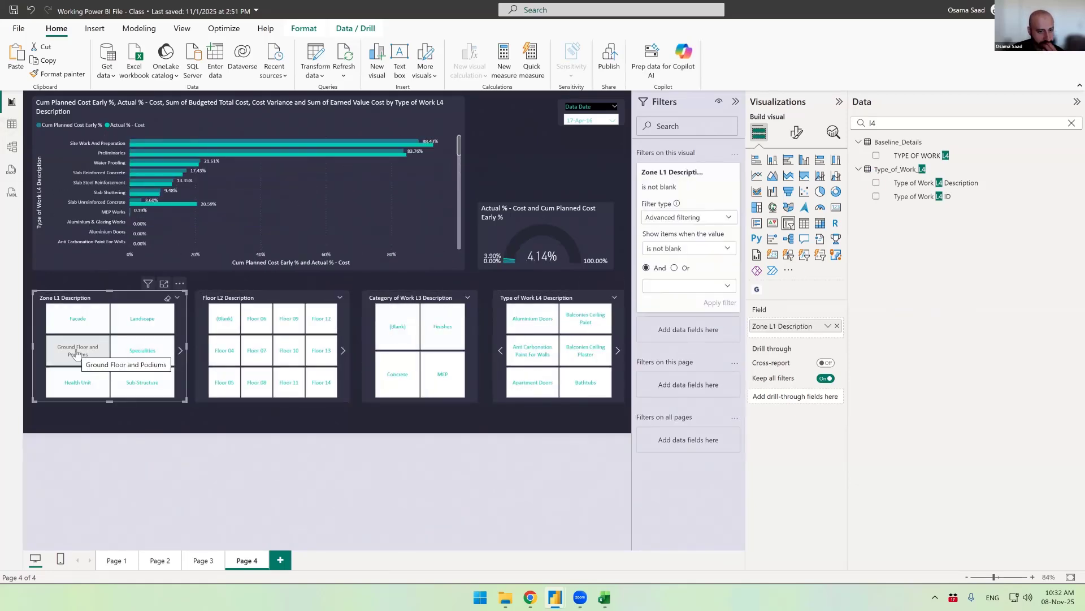